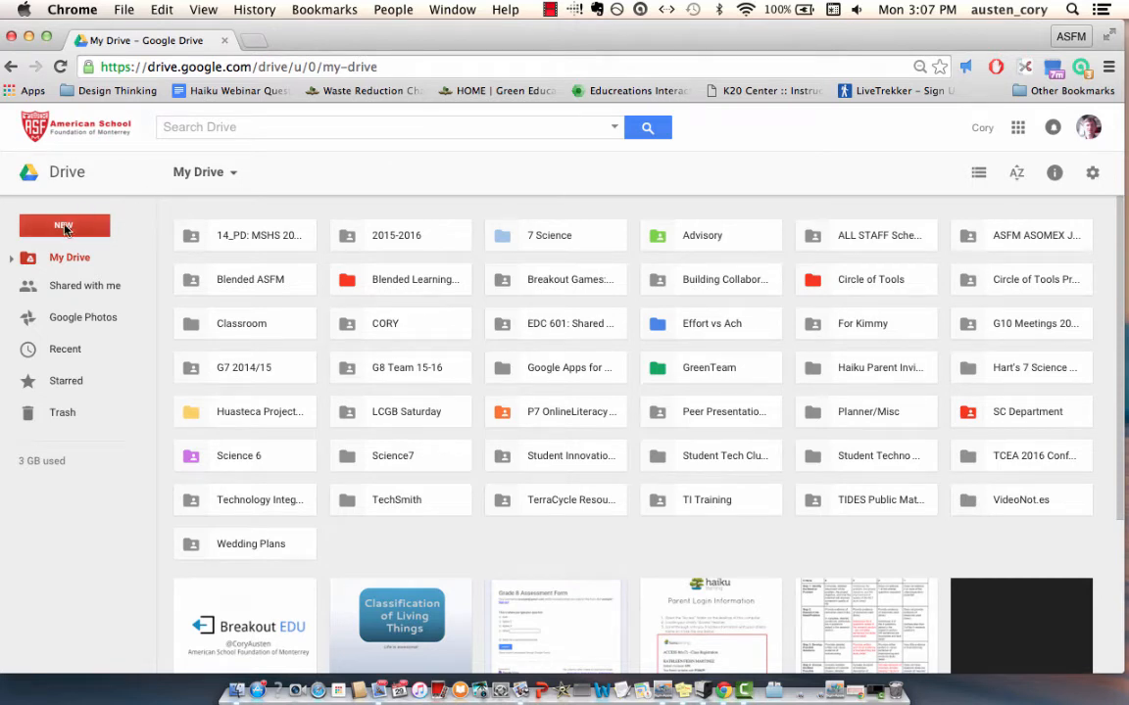
Step: Create a new Google Forms form from Drive and title it "Nice Title"
left_click(65, 227)
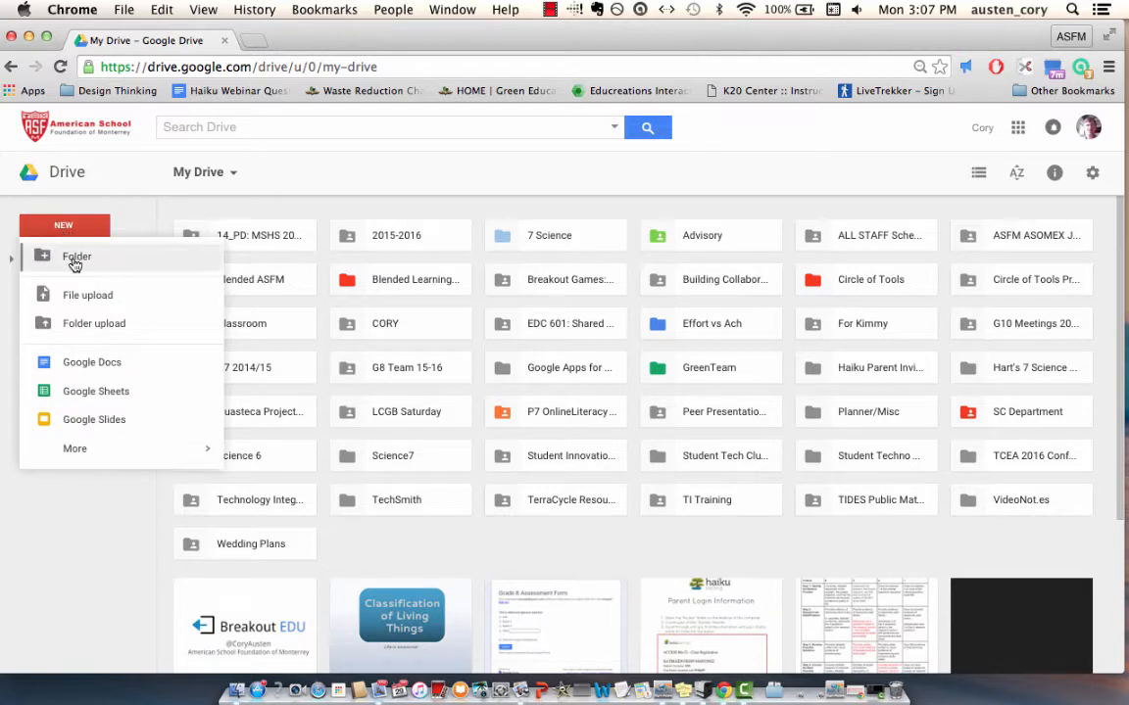
mouse_move(90, 452)
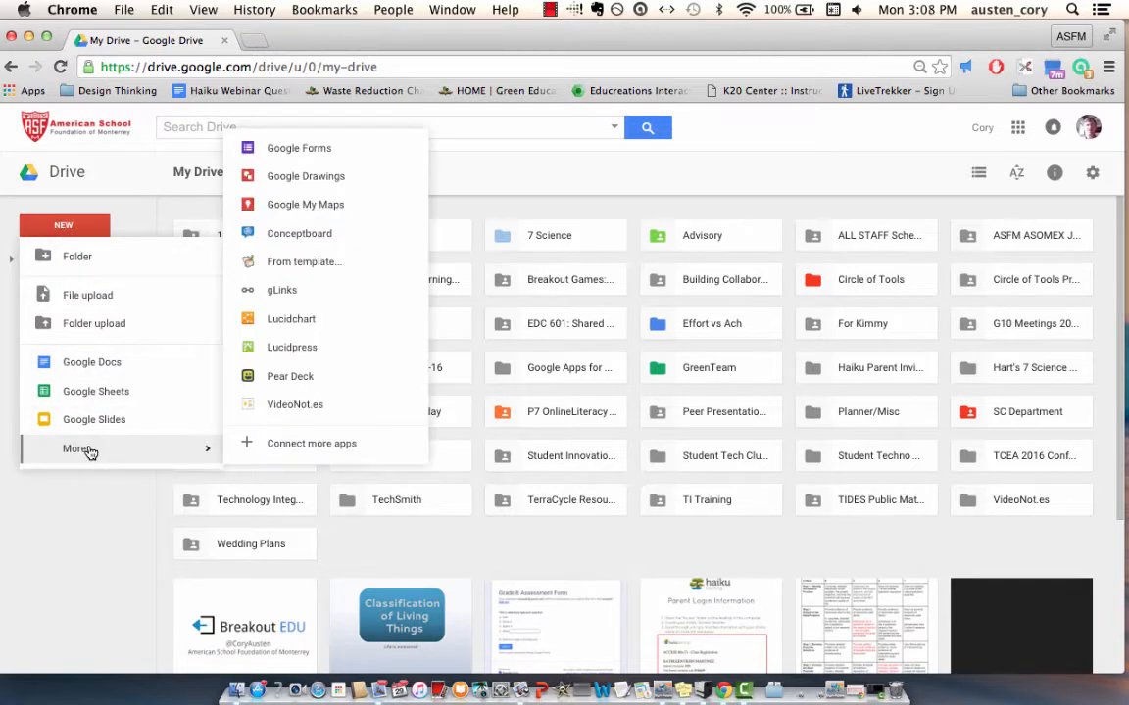
left_click(252, 149)
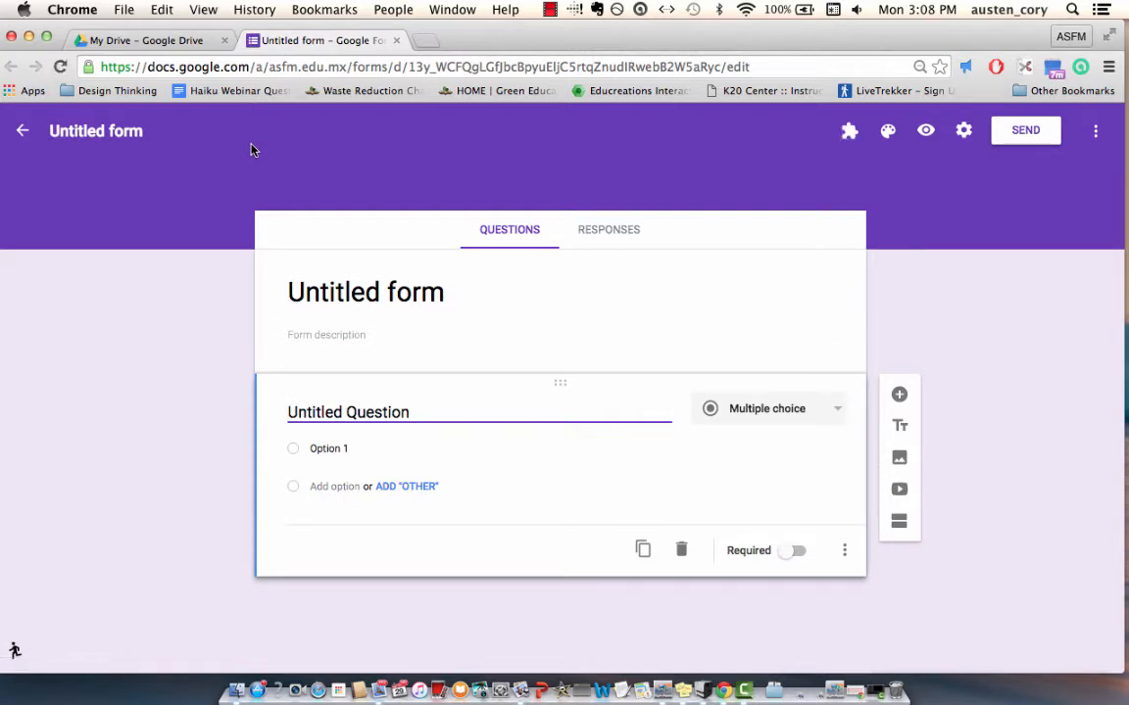
left_click(381, 292)
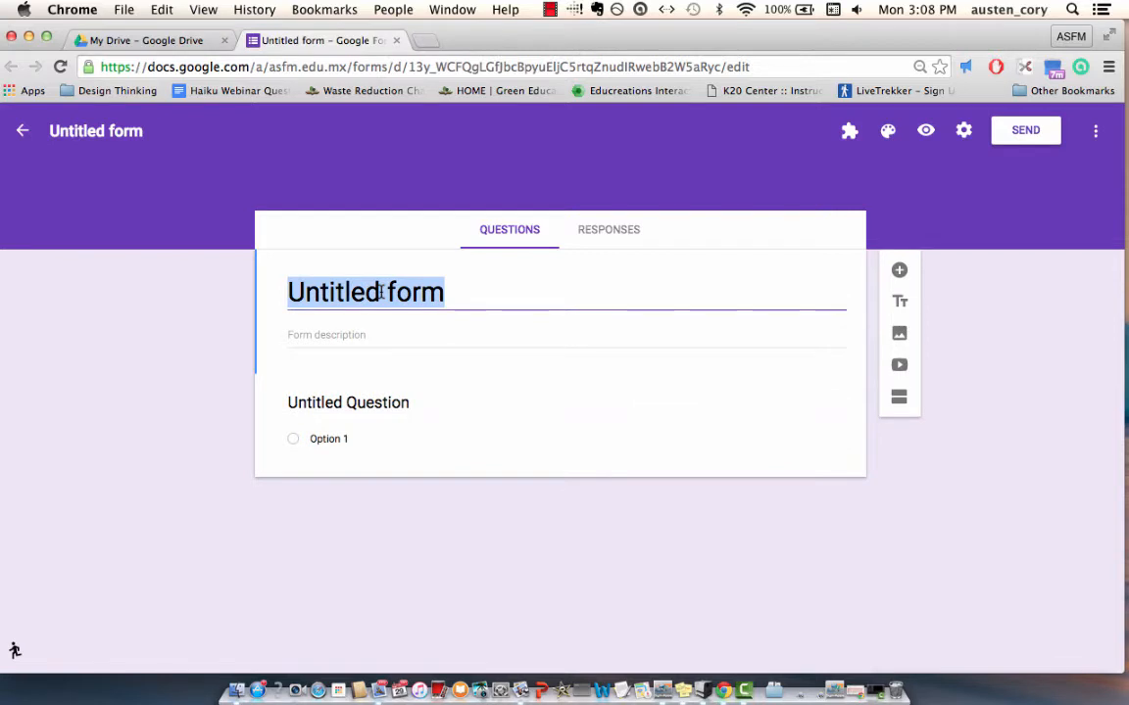
type("Nice Title")
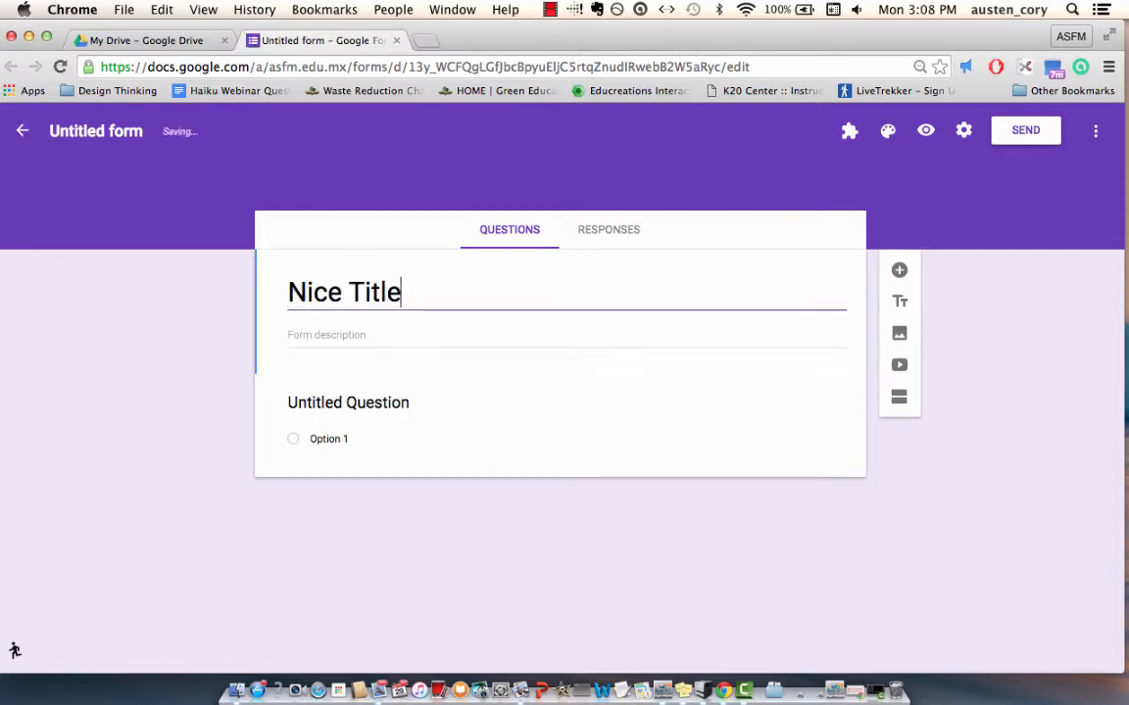
left_click(98, 199)
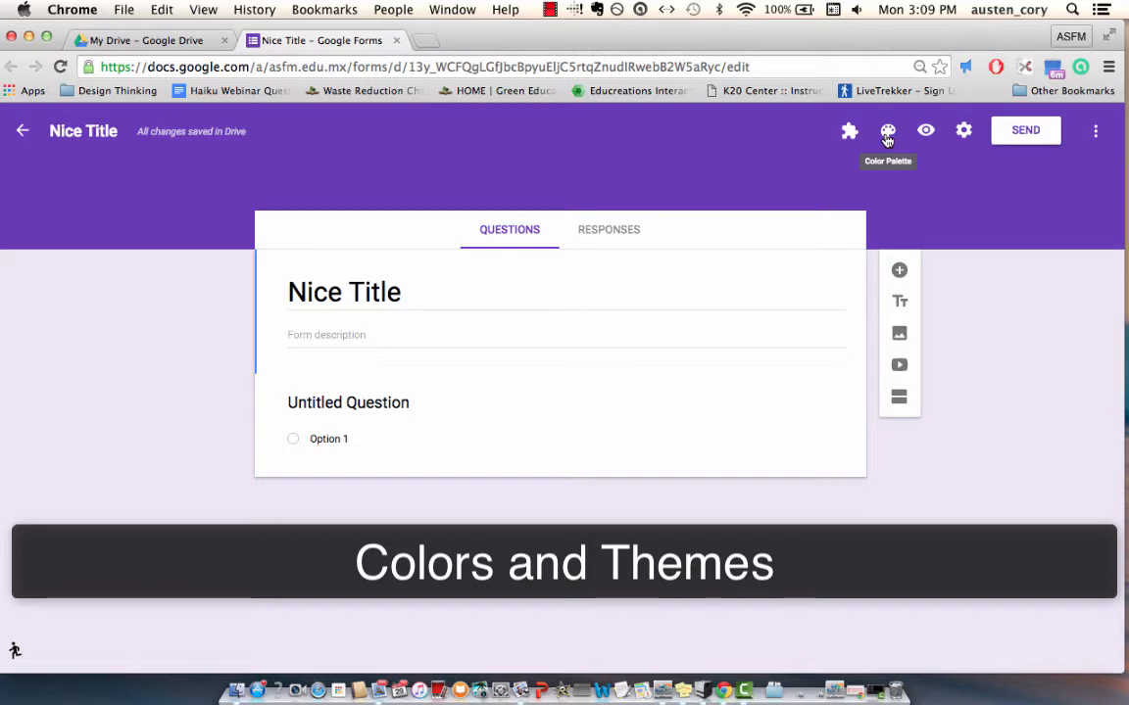
Step: Change the form's color to red, followed by teal
left_click(886, 135)
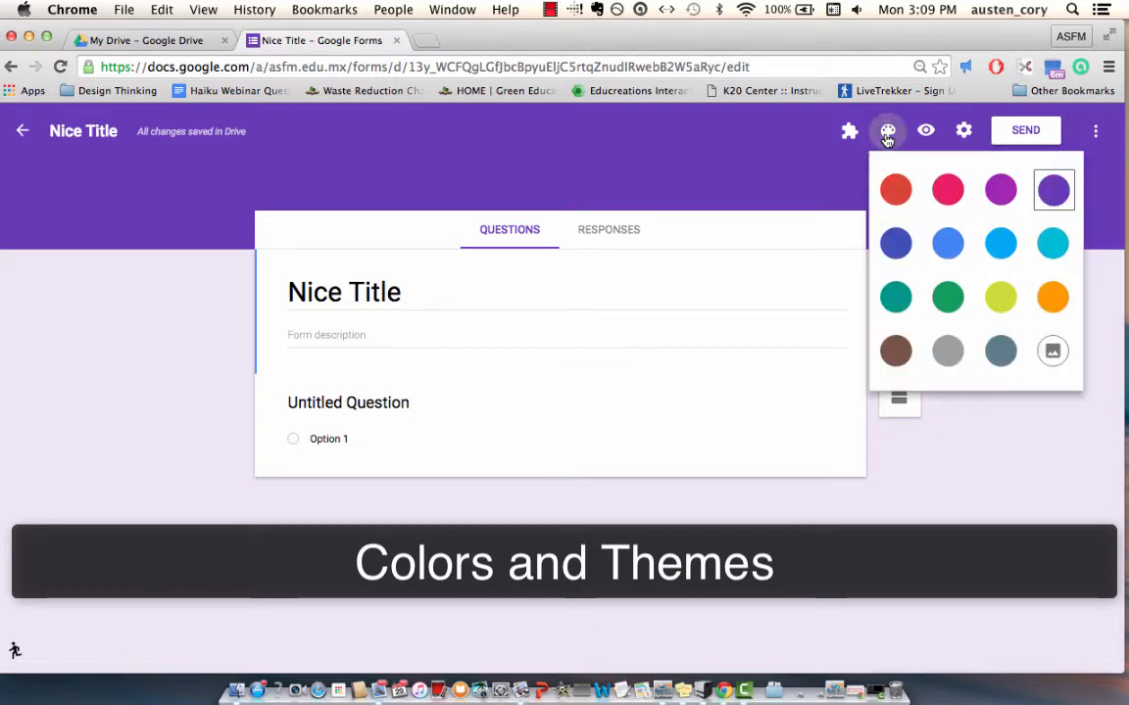
left_click(895, 189)
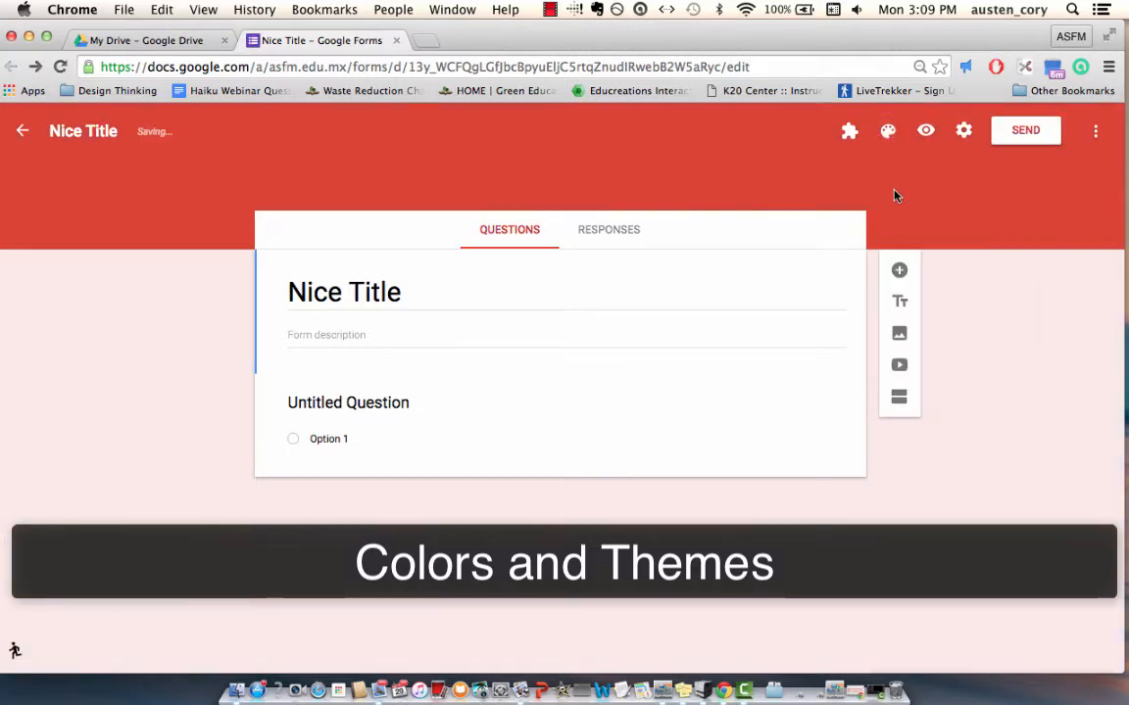
left_click(888, 136)
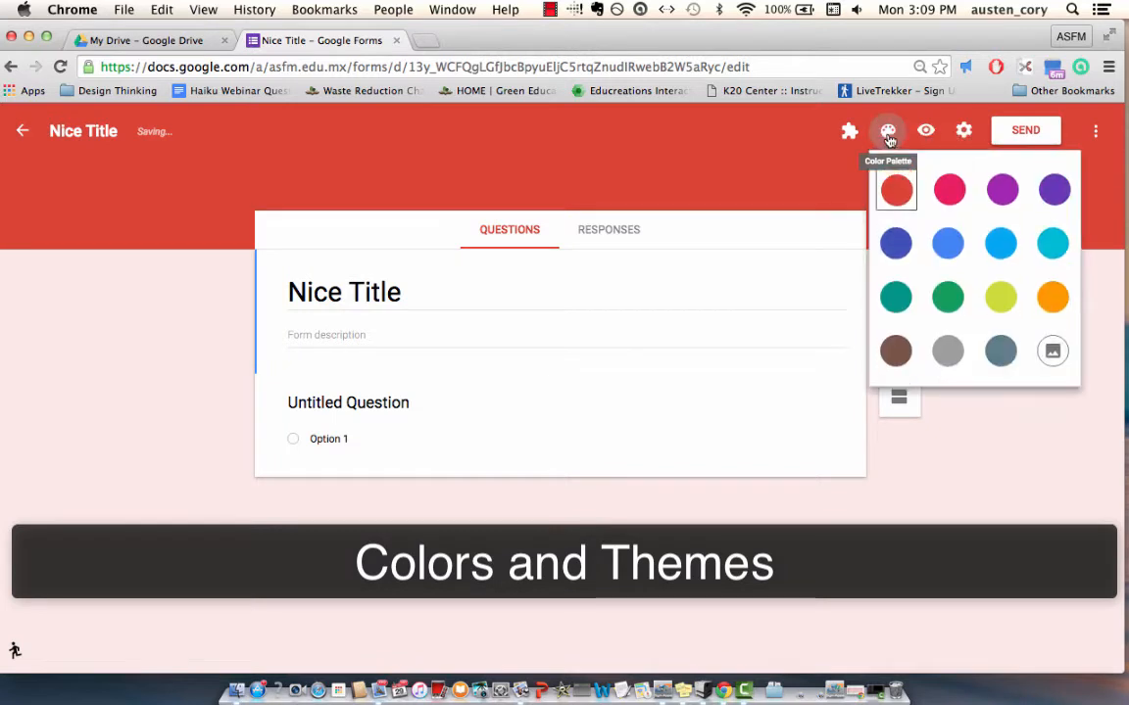
left_click(894, 294)
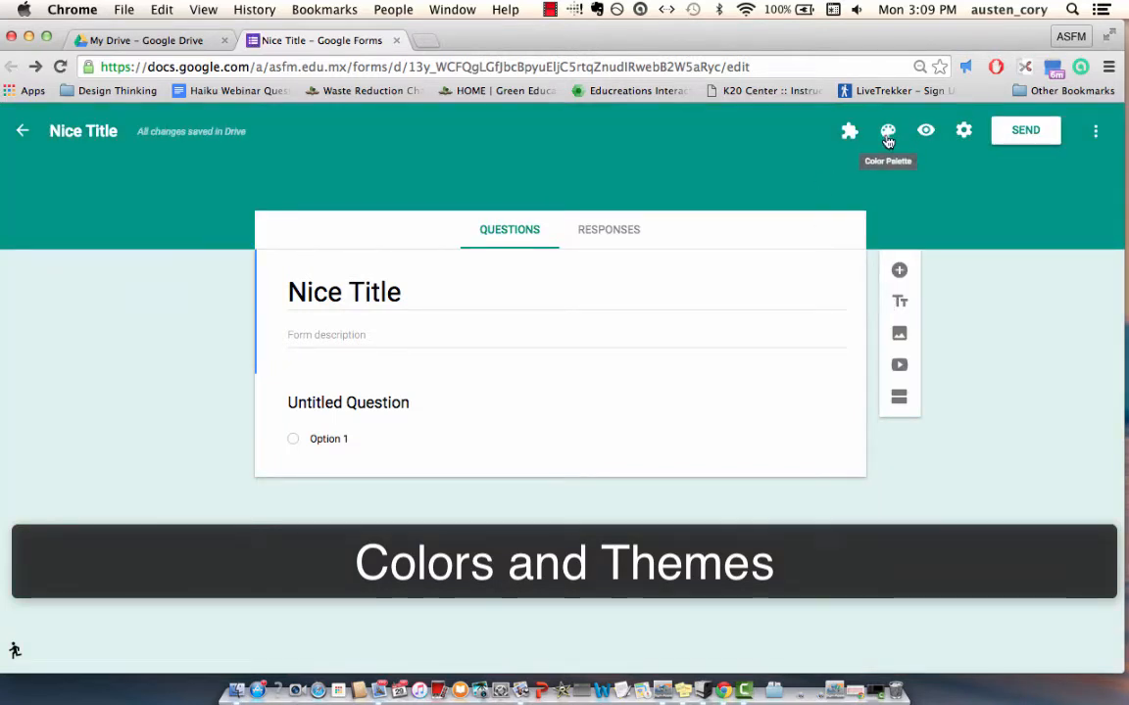
Step: Apply the Travel theme image with the tent under a starry night sky as the form's header
left_click(887, 137)
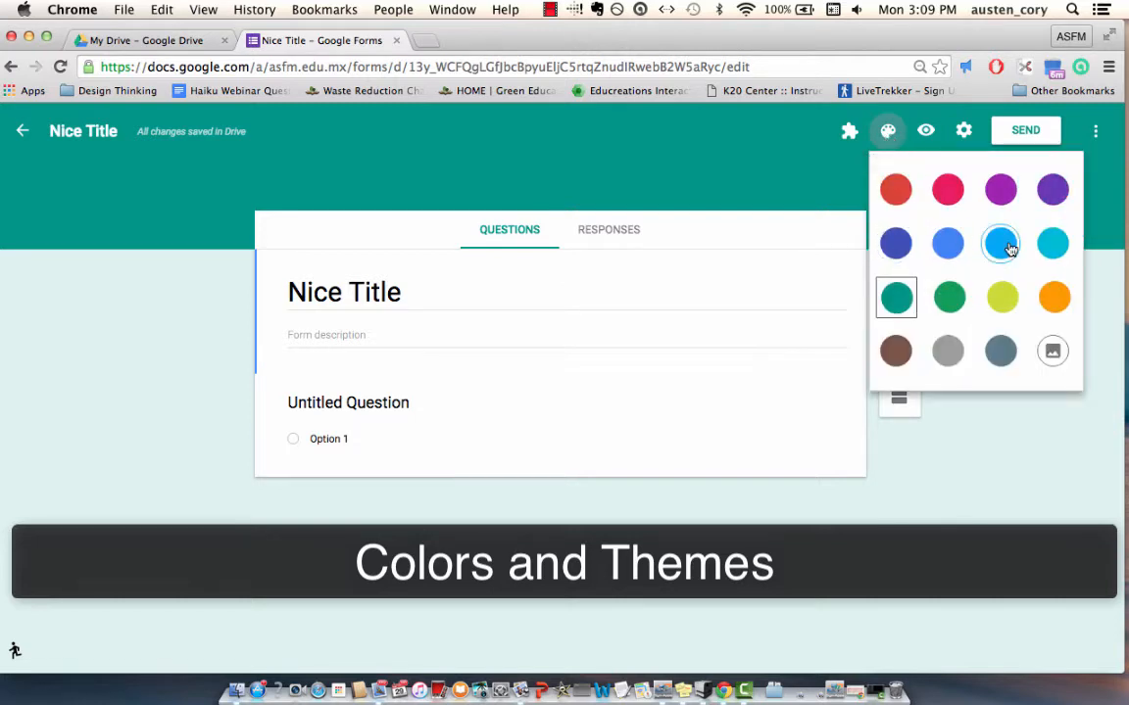
left_click(1052, 349)
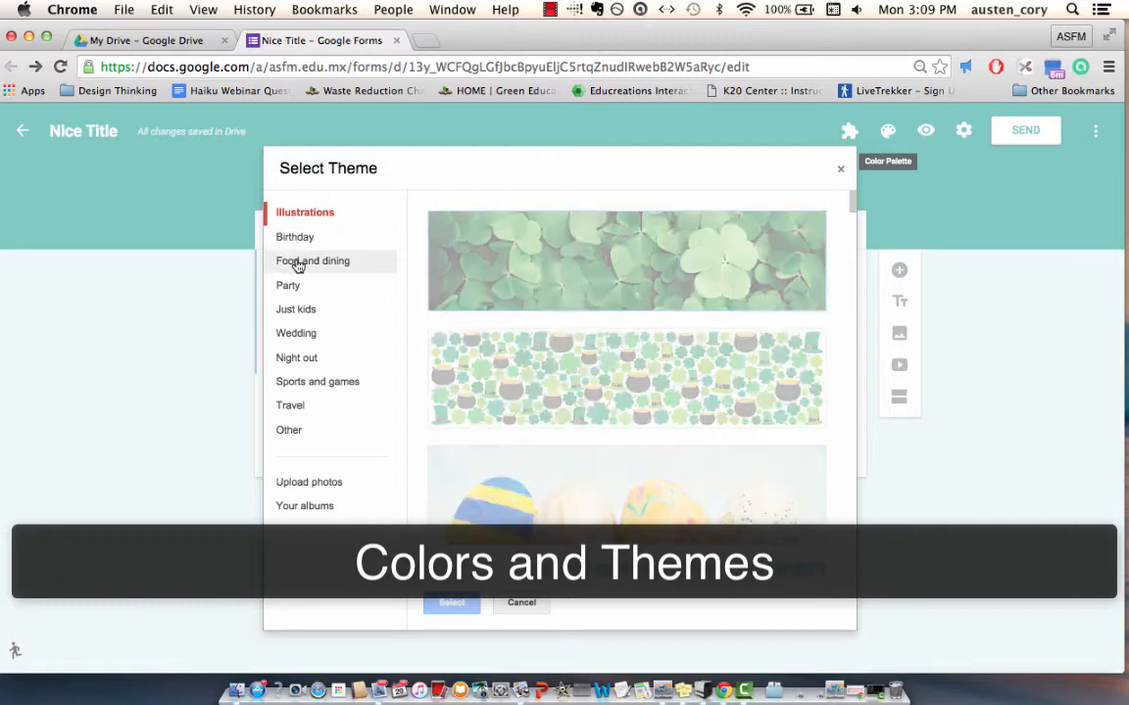
left_click(291, 404)
scroll(527, 392, "down", 3)
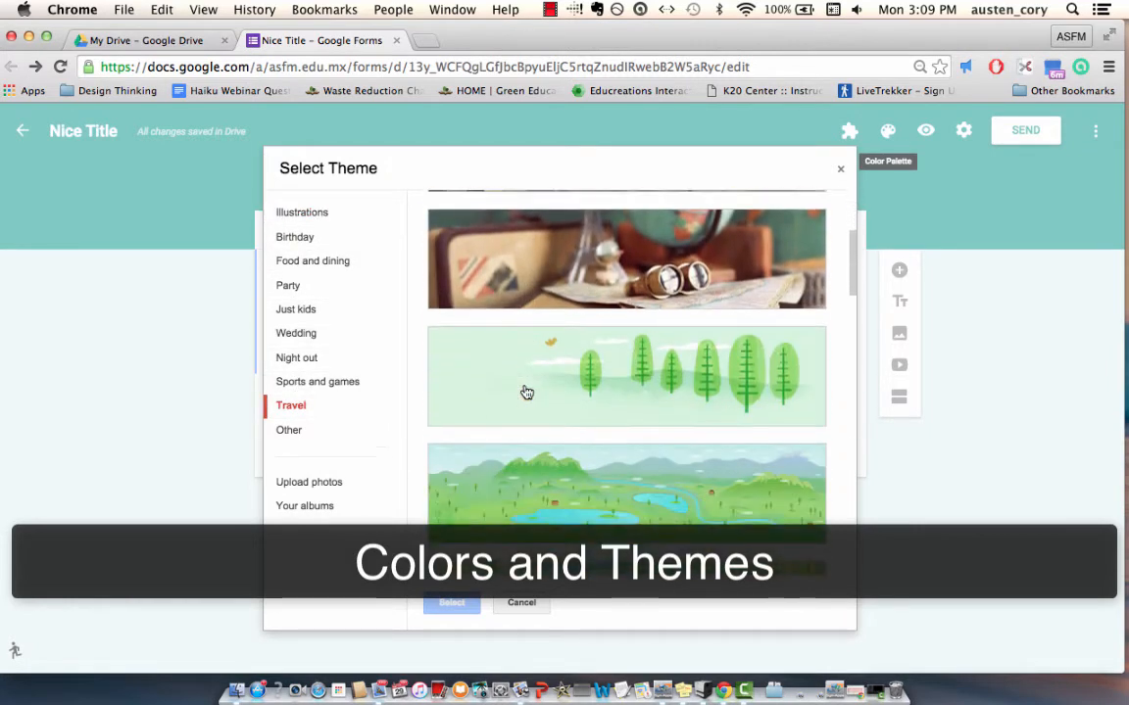
scroll(527, 392, "down", 10)
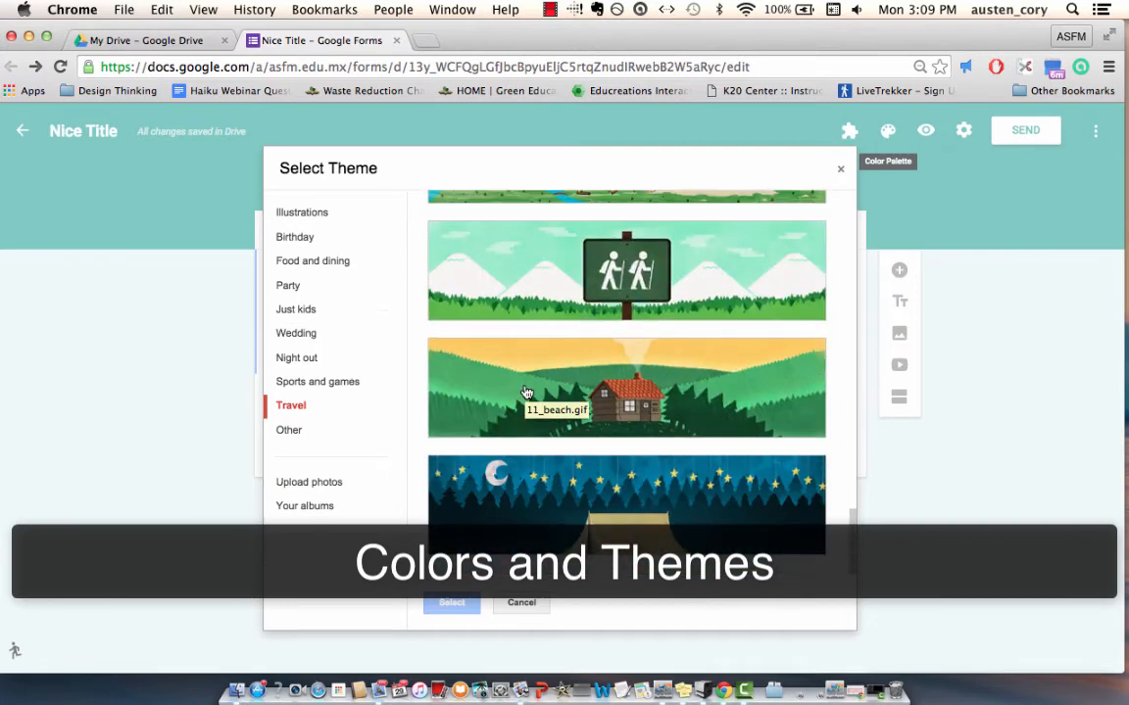
left_click(480, 475)
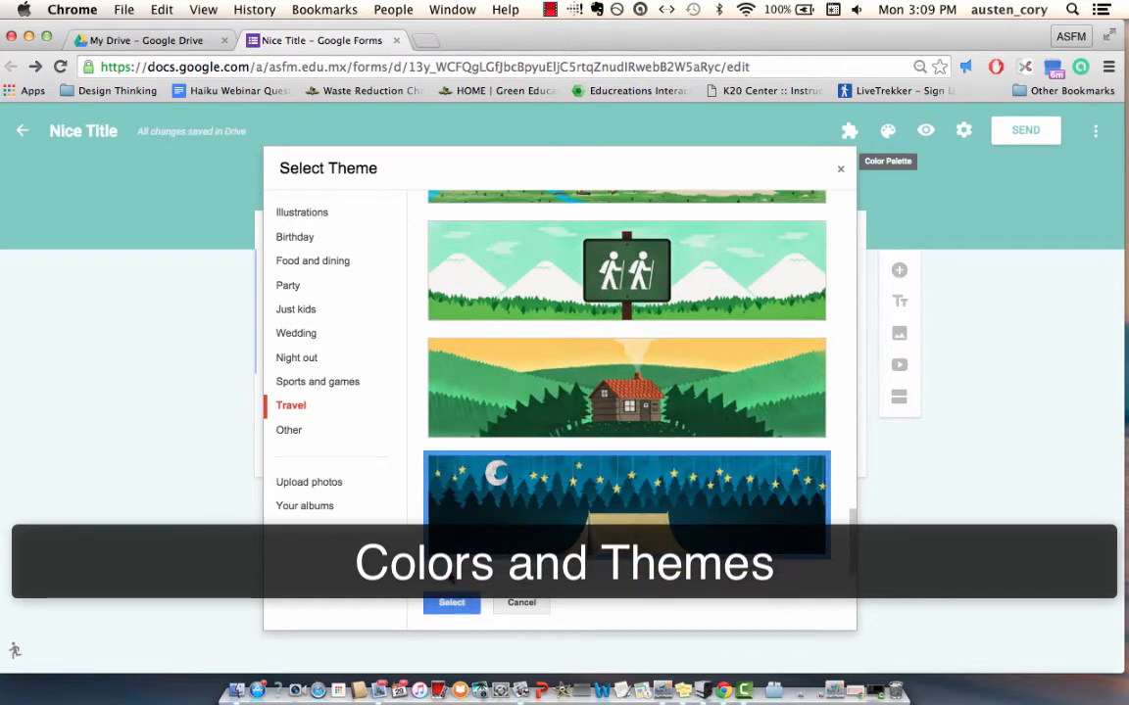
left_click(452, 603)
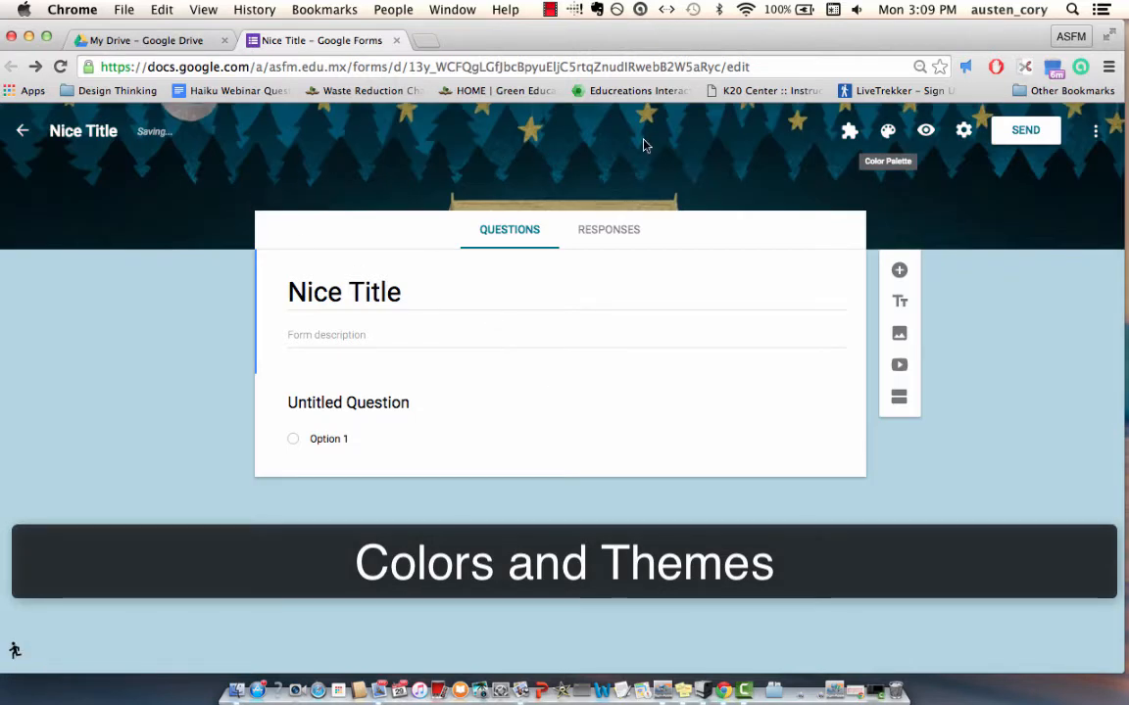
Step: Look at the theme picker's options for uploading photos or using albums, and cancel without choosing a theme
left_click(889, 137)
left_click(1054, 355)
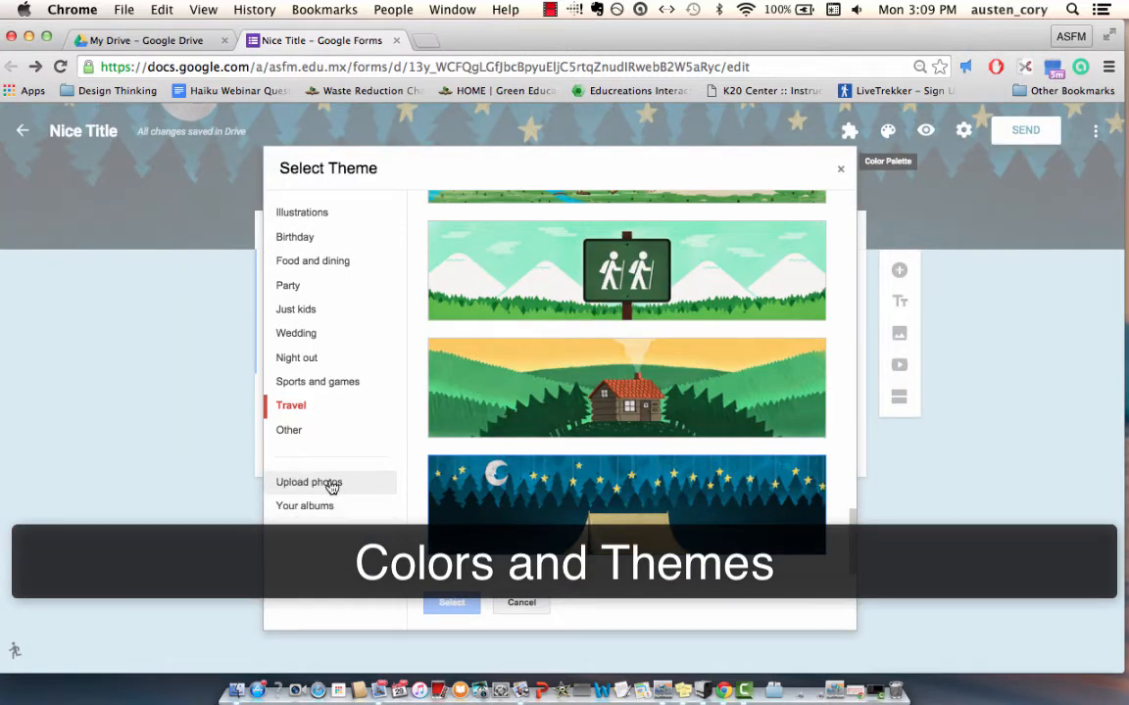
left_click(525, 603)
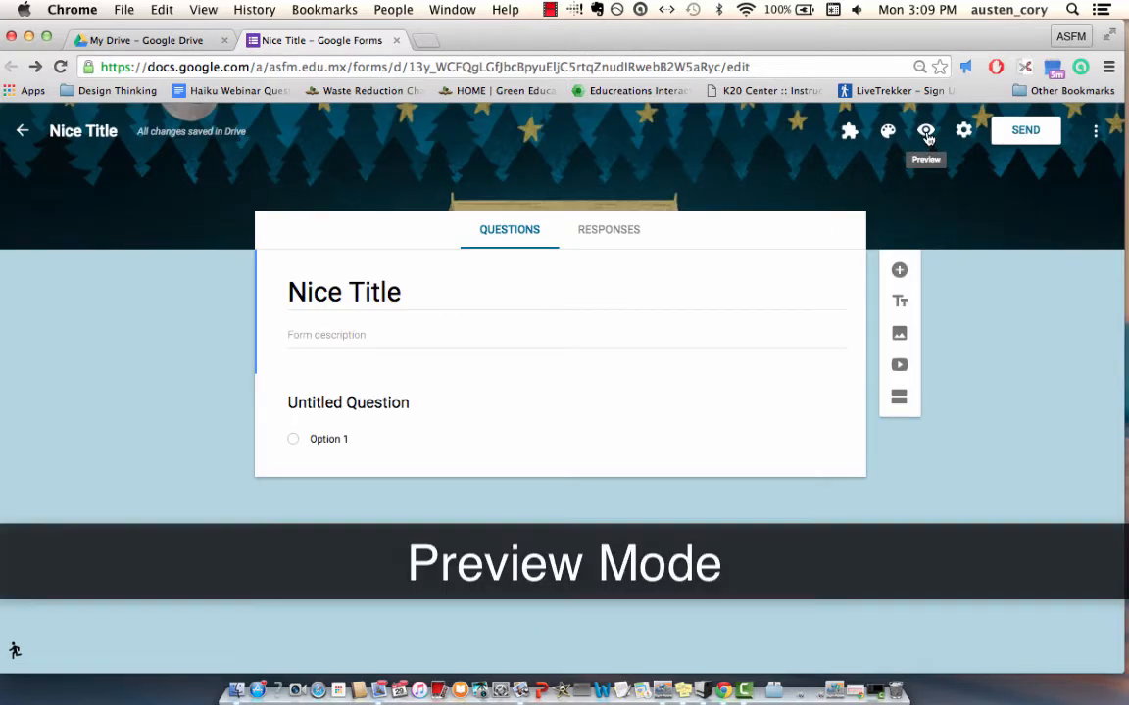
Step: Preview the form as respondents see it and return to editing
left_click(926, 134)
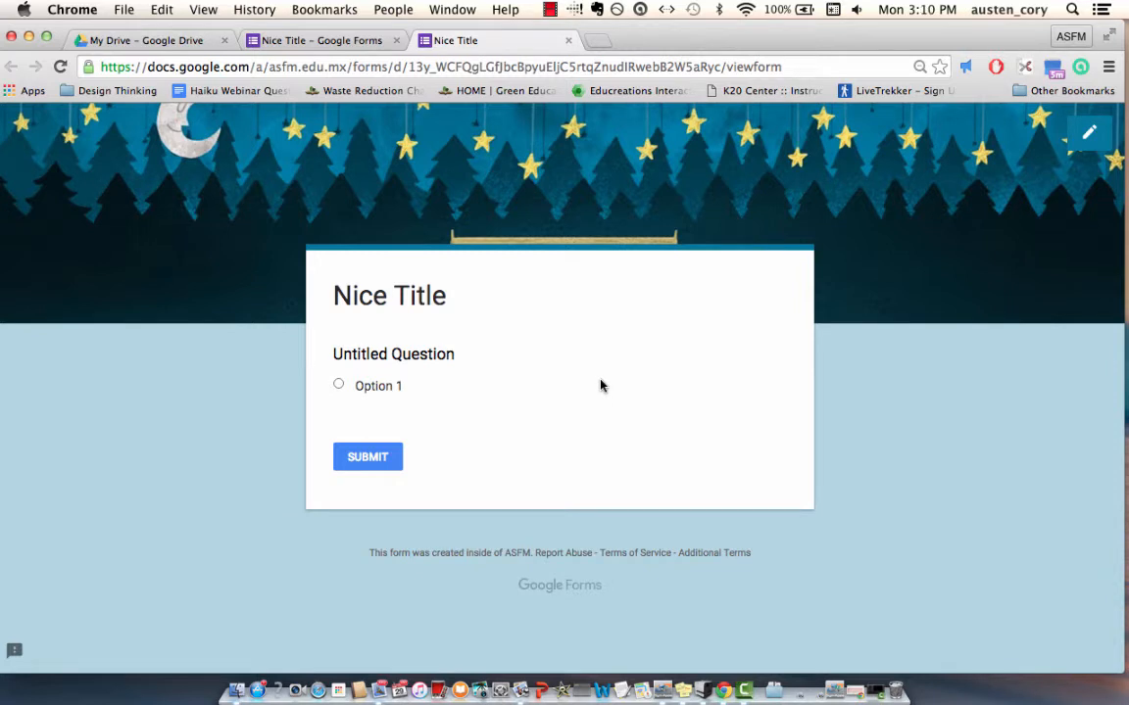
left_click(1085, 132)
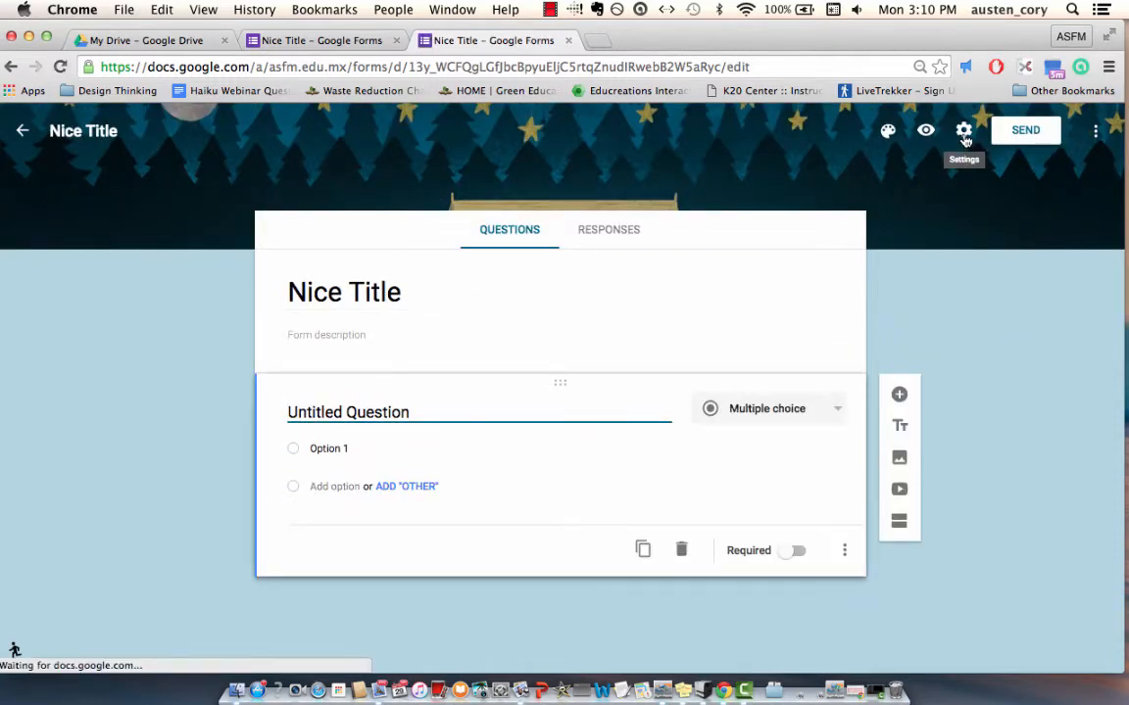
Step: In the form settings, keep responses limited to anyone in ASFM, enable automatic collection of respondents' ASFM usernames, and save
left_click(964, 141)
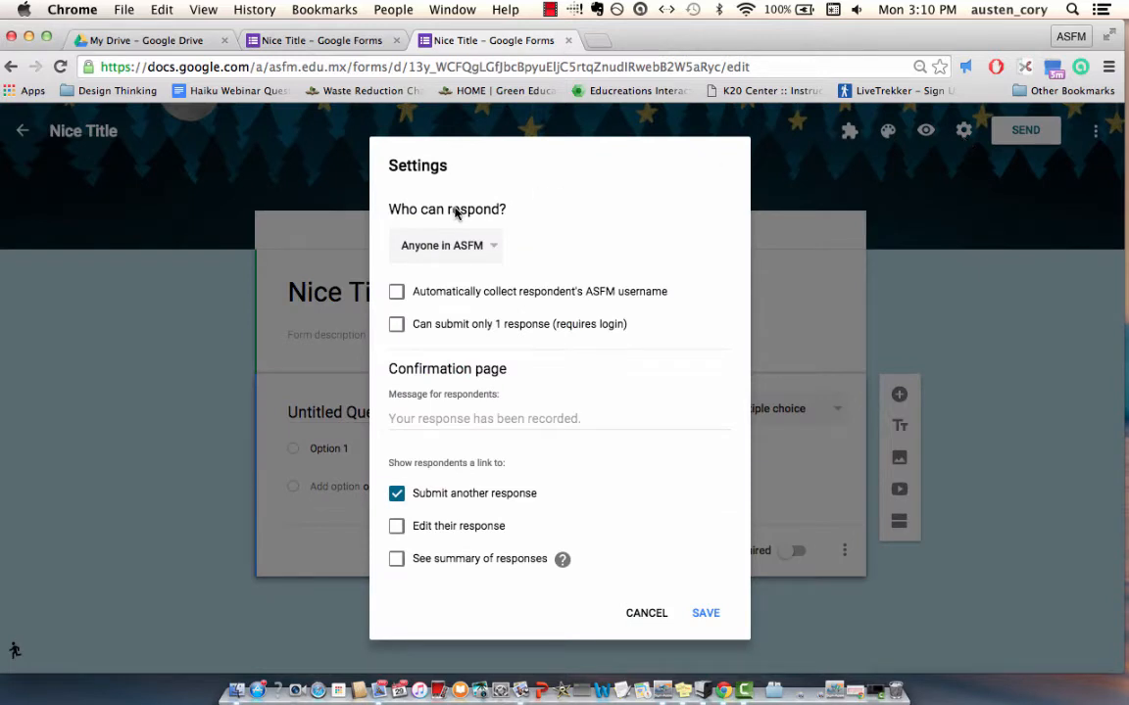
left_click(486, 245)
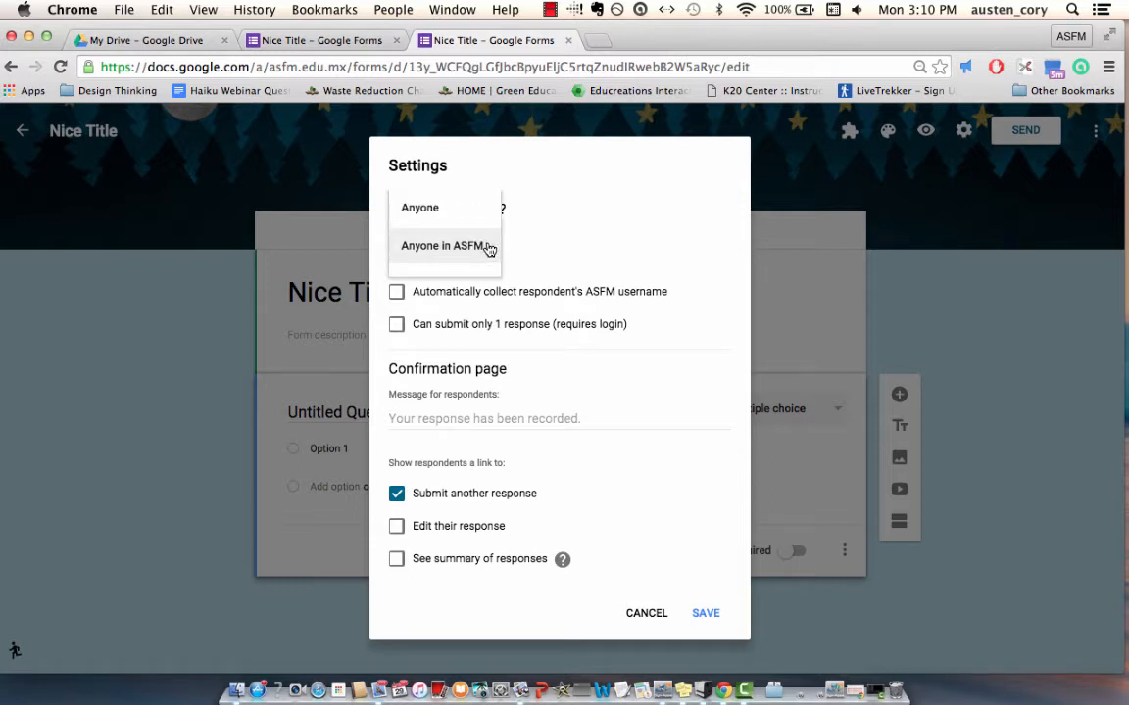
left_click(432, 249)
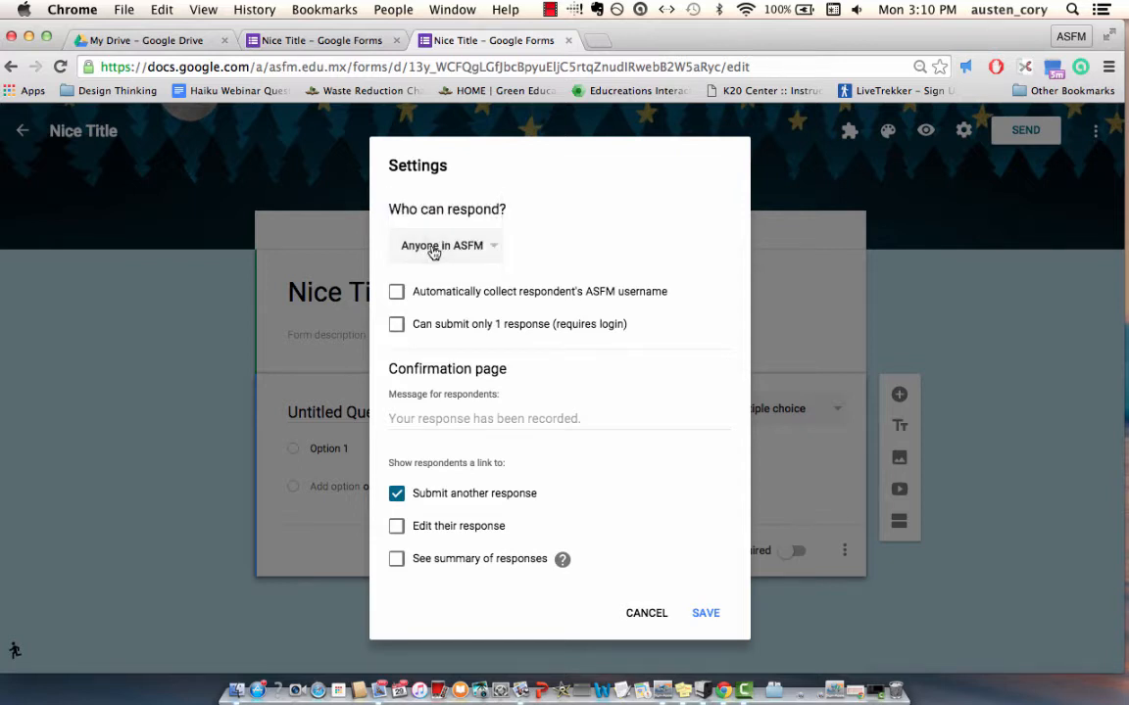
left_click(397, 295)
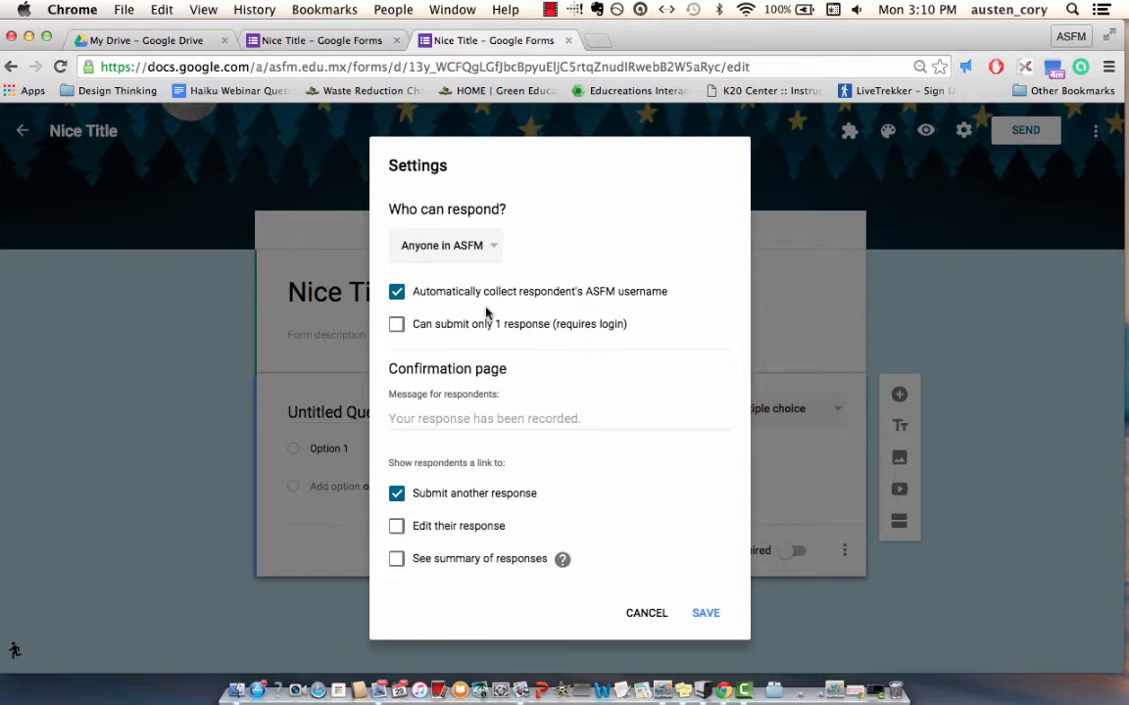
left_click(396, 294)
left_click(396, 294)
scroll(611, 435, "down", 1)
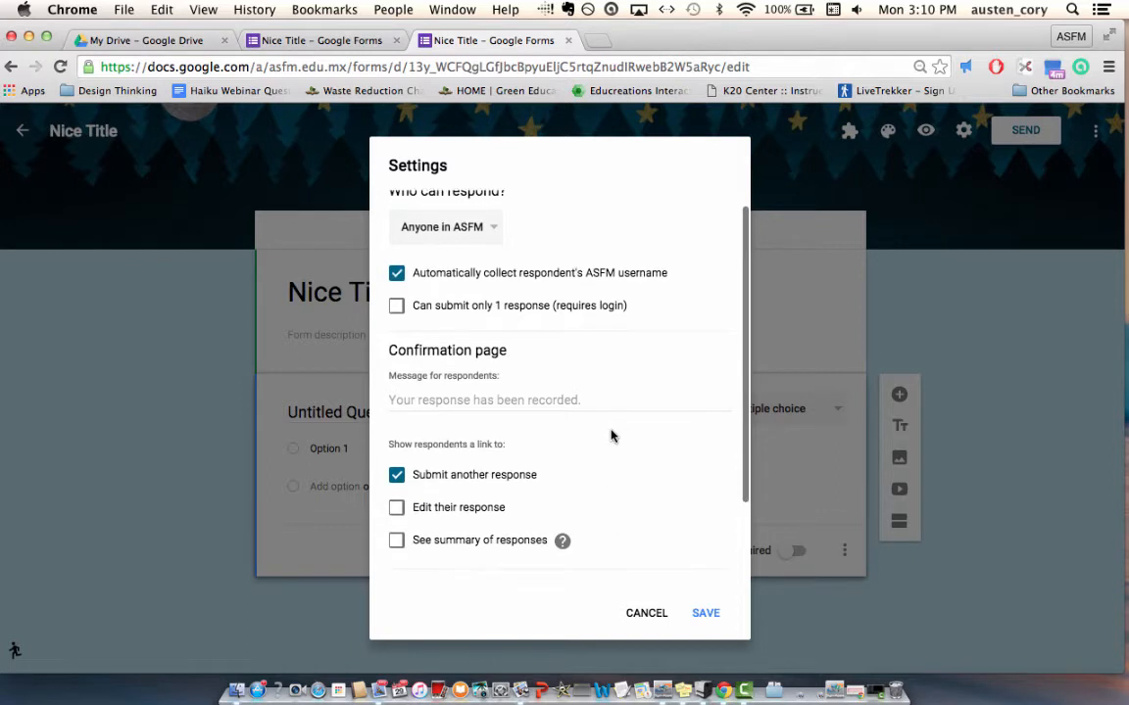
scroll(486, 444, "down", 3)
scroll(486, 445, "up", 3)
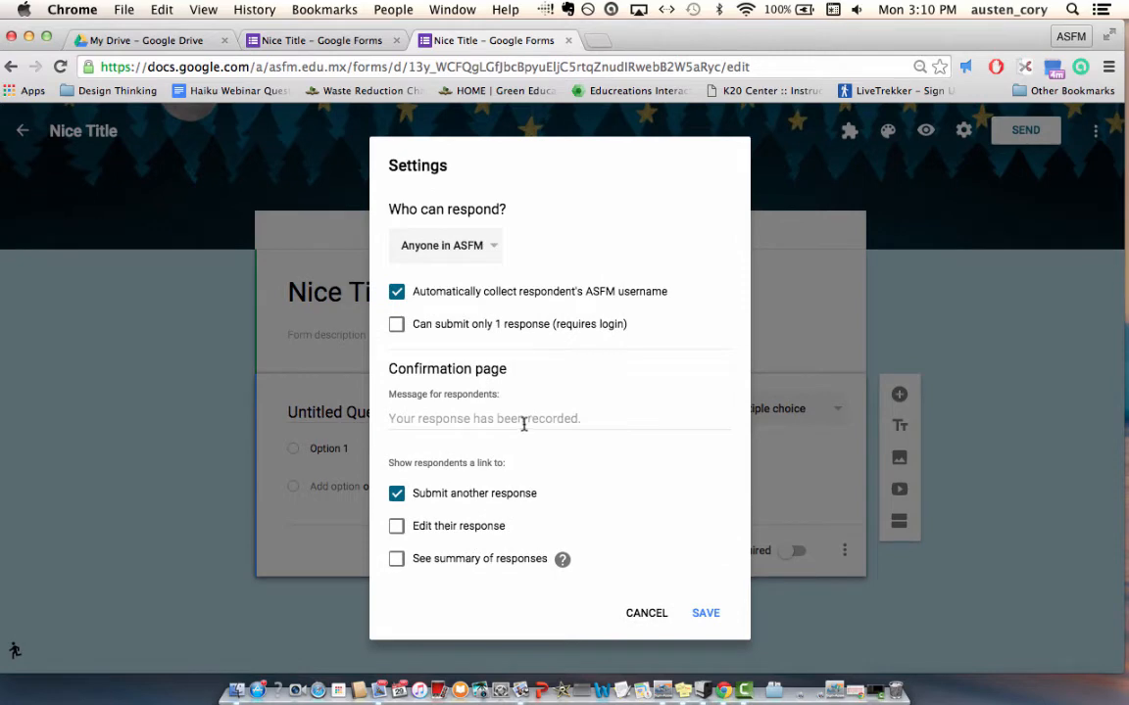
left_click(712, 616)
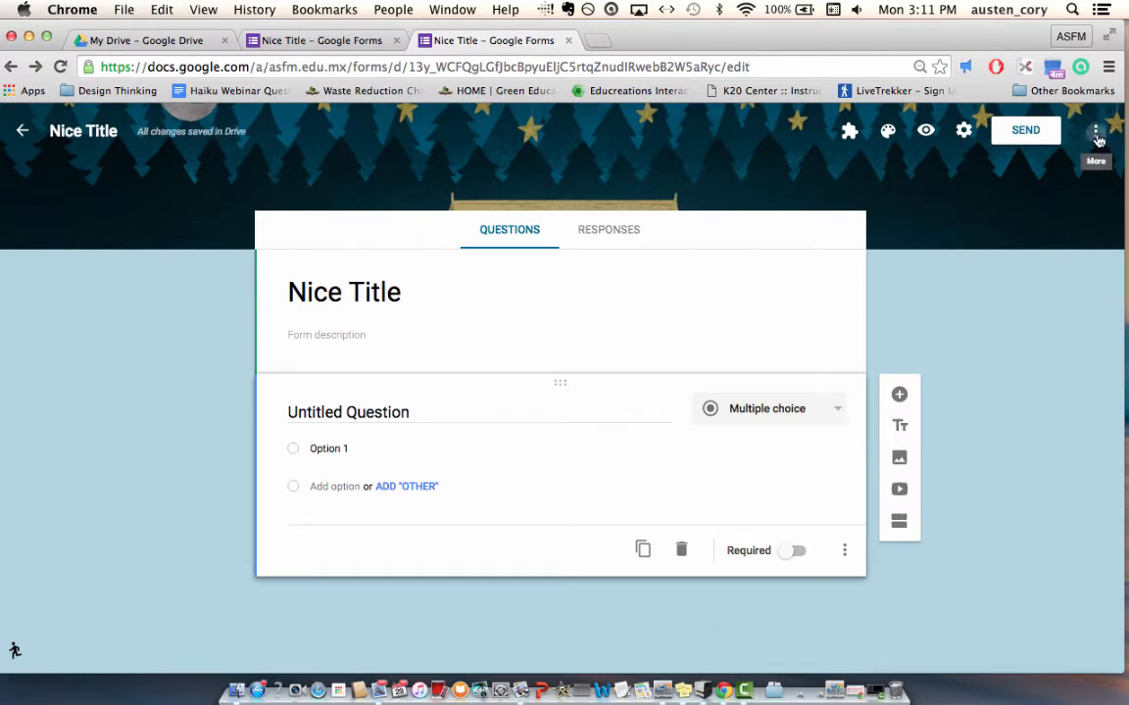
Step: Invite two colleagues as collaborators with edit access, send the invitations and close the sharing settings
left_click(1097, 137)
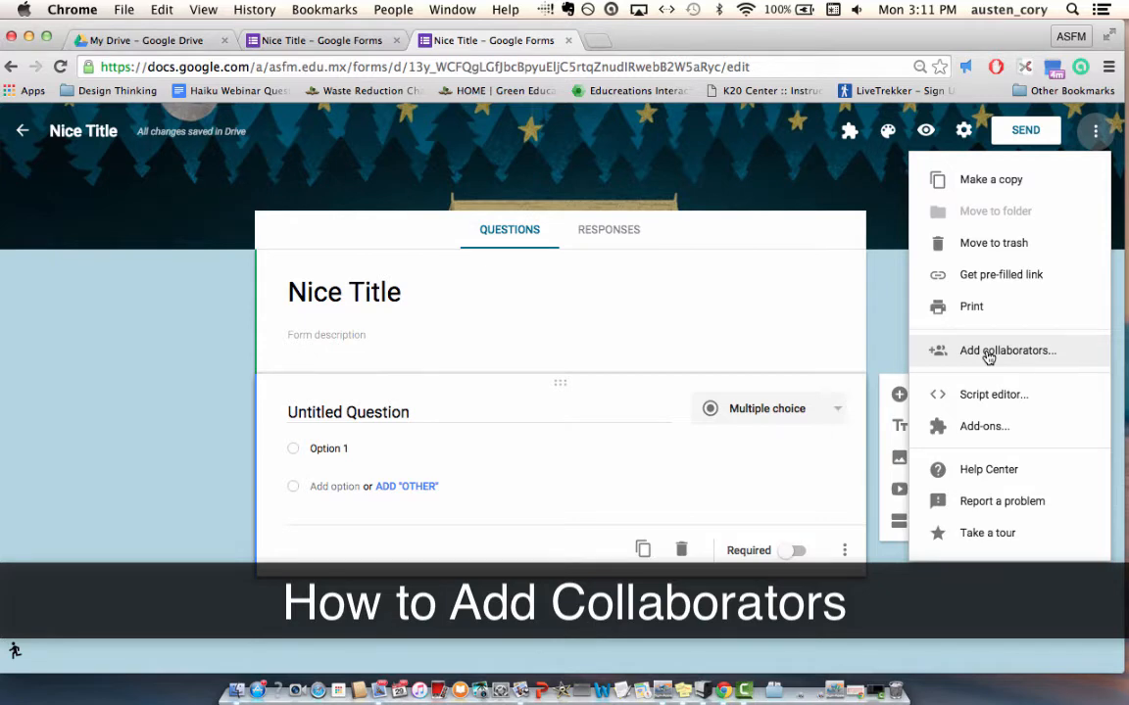
left_click(988, 353)
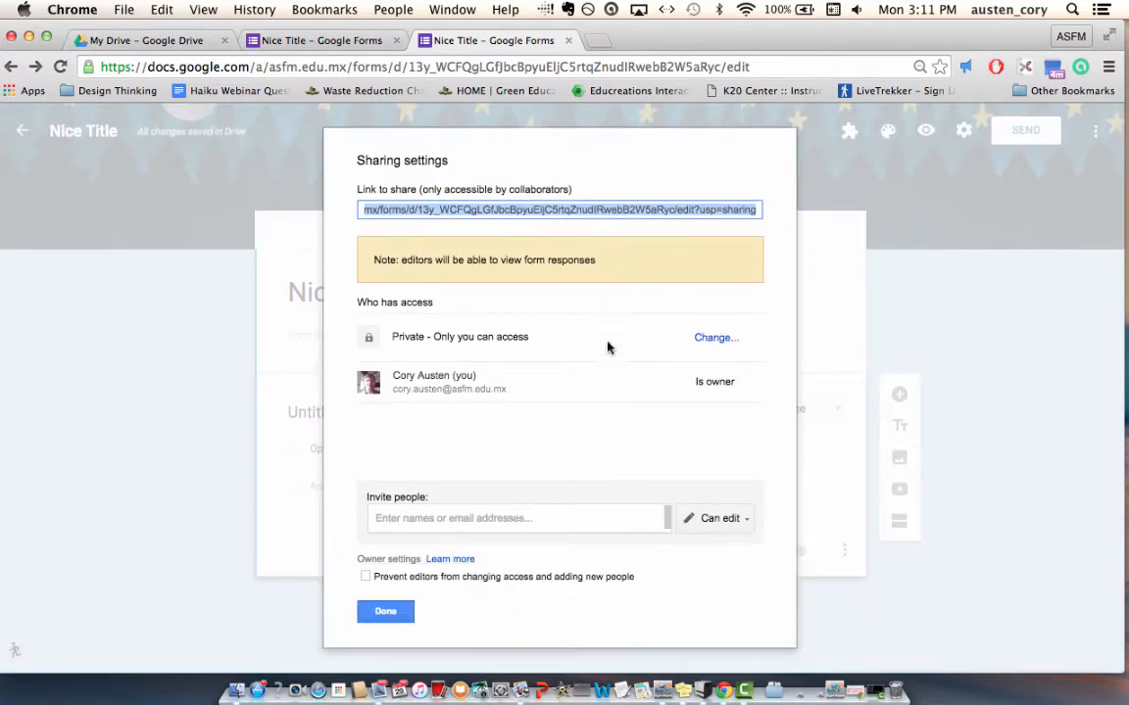
left_click(424, 517)
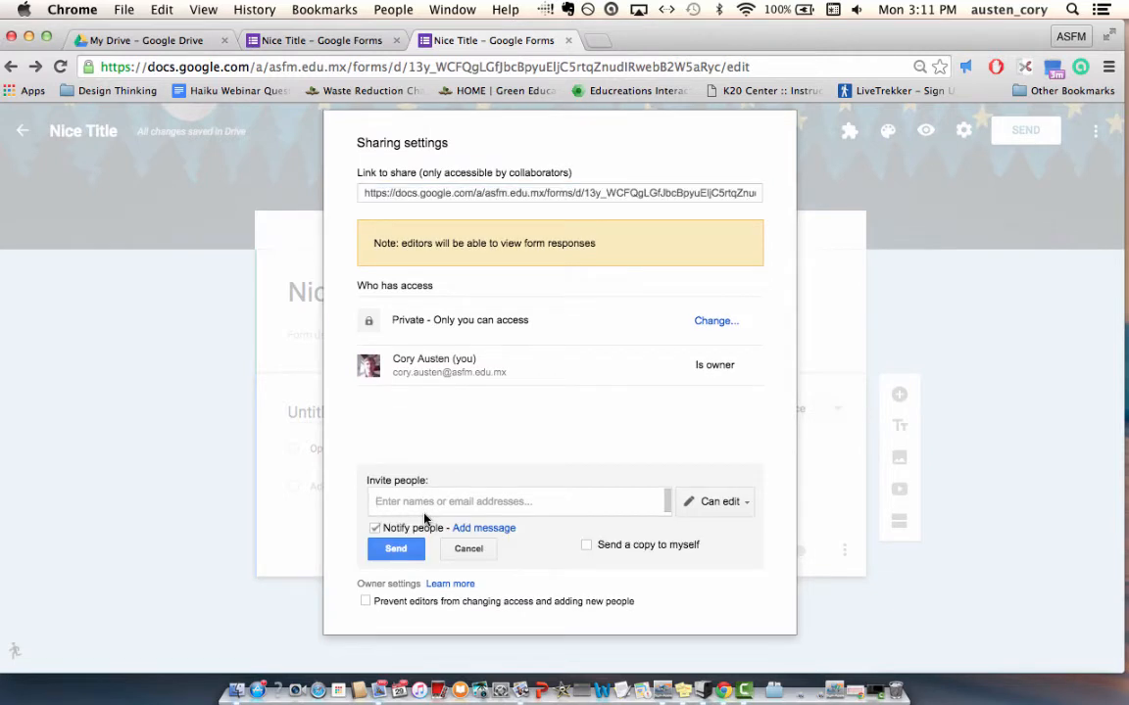
type("zen")
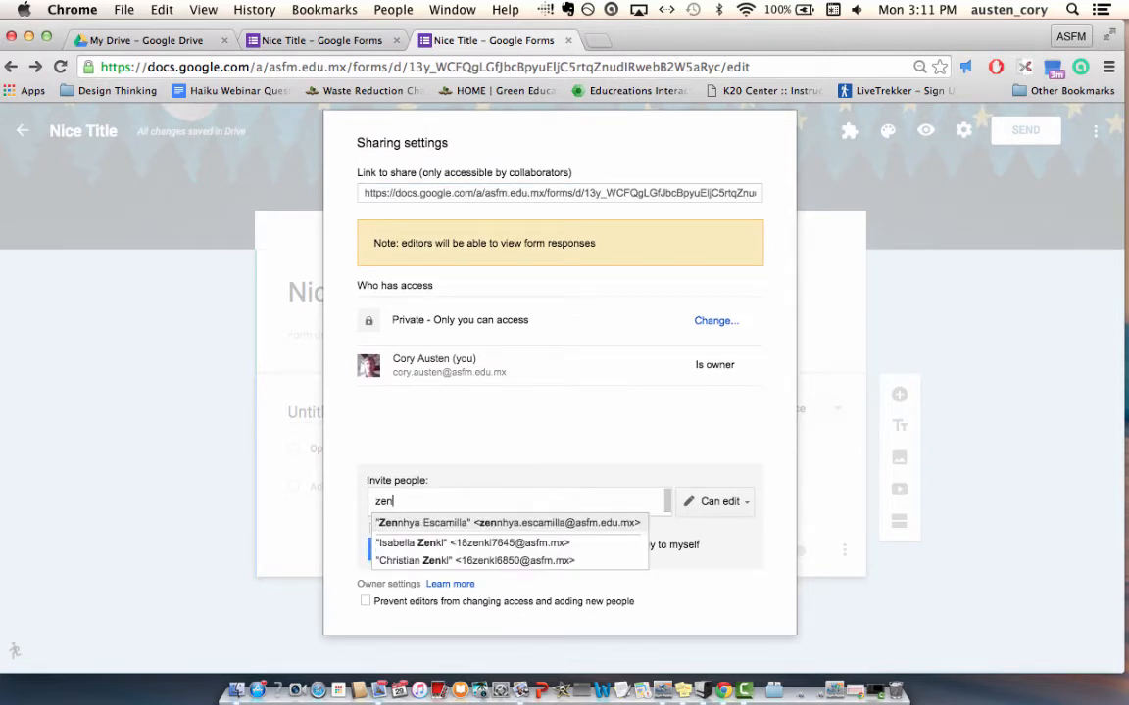
left_click(454, 524)
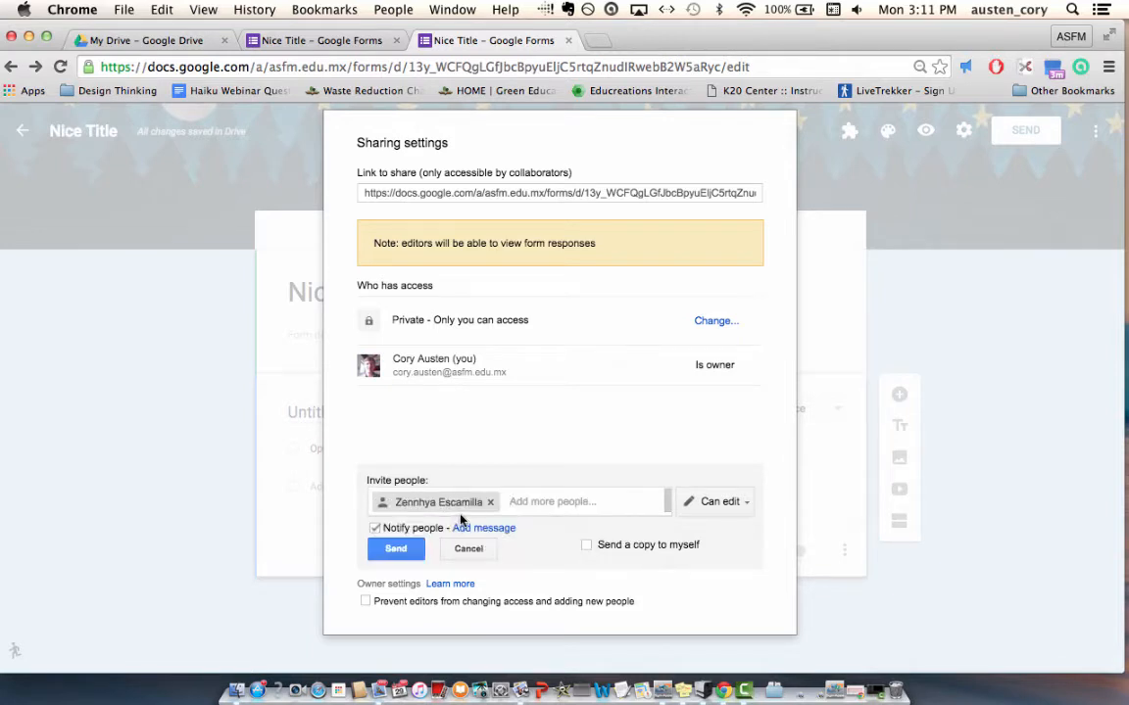
type("bre")
left_click(531, 551)
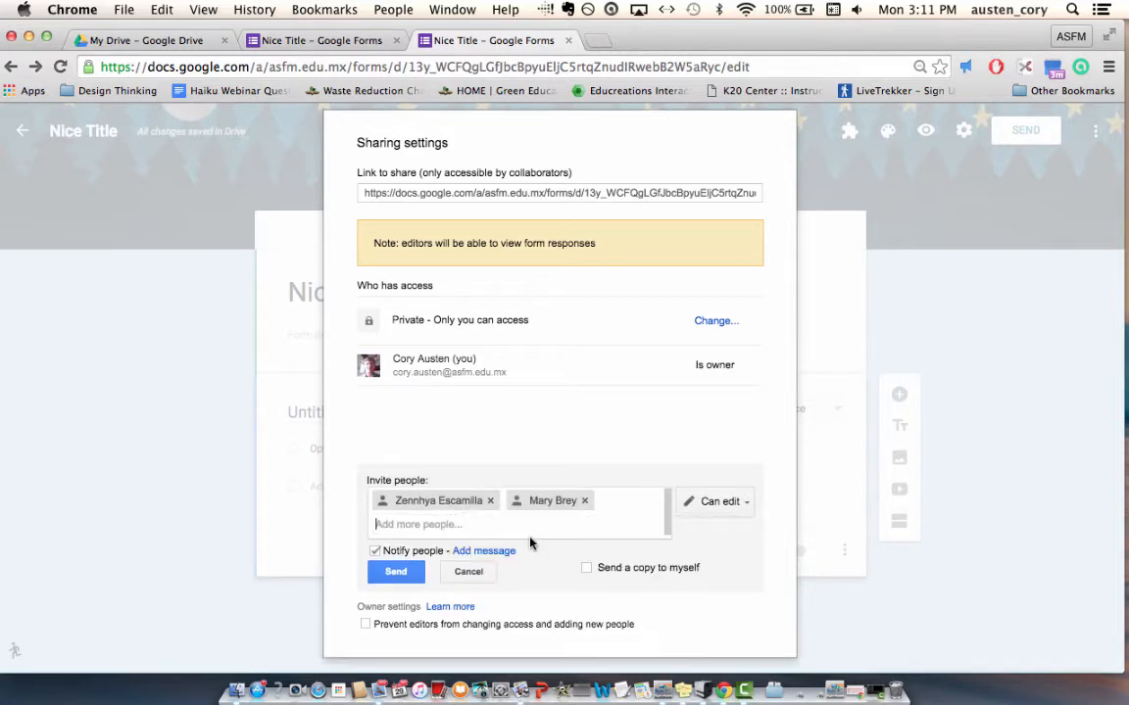
left_click(396, 573)
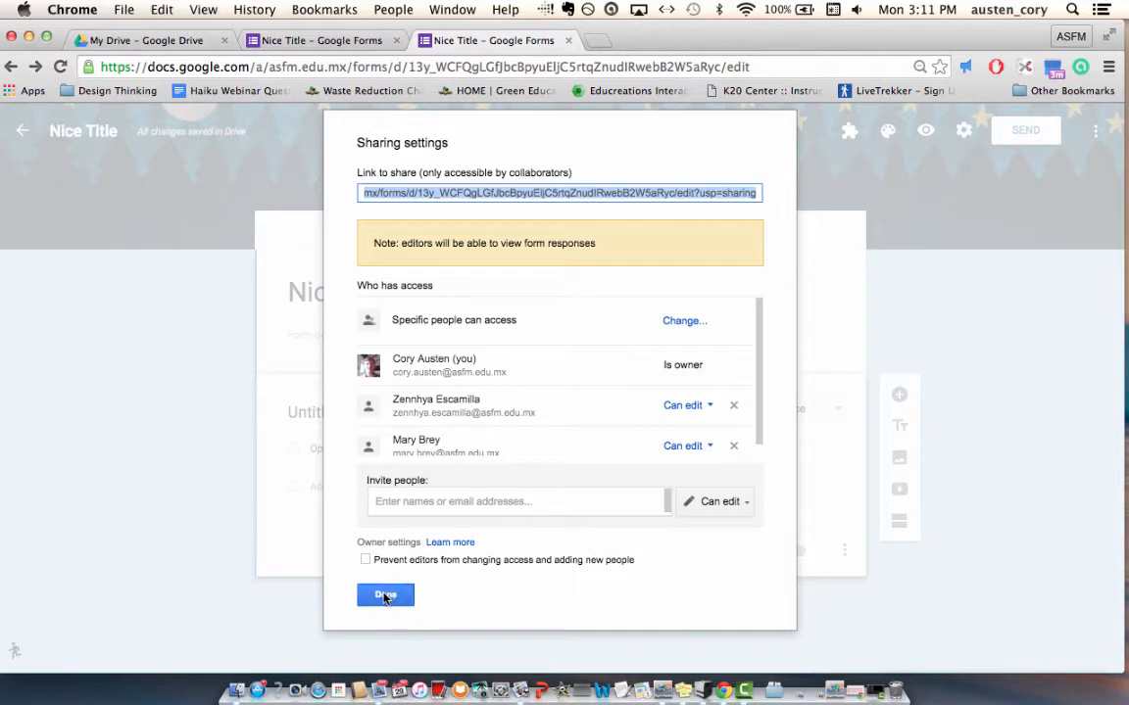
left_click(385, 596)
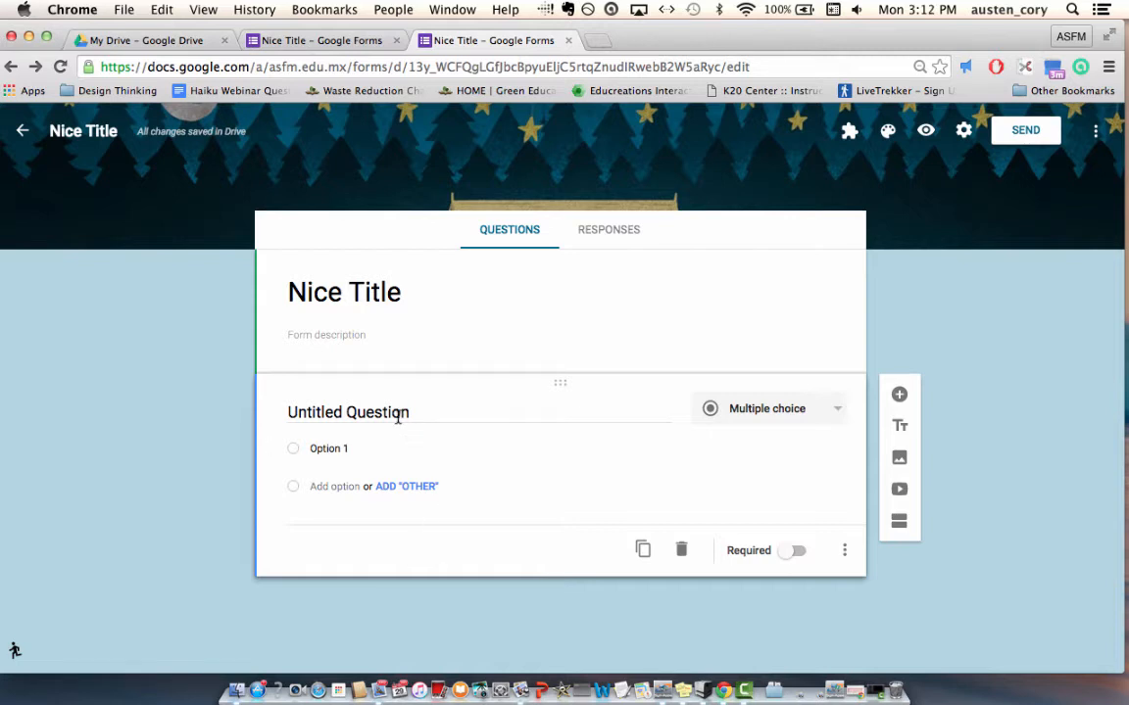
Step: Add two more blank multiple-choice questions below the first question and select the second question
left_click(899, 396)
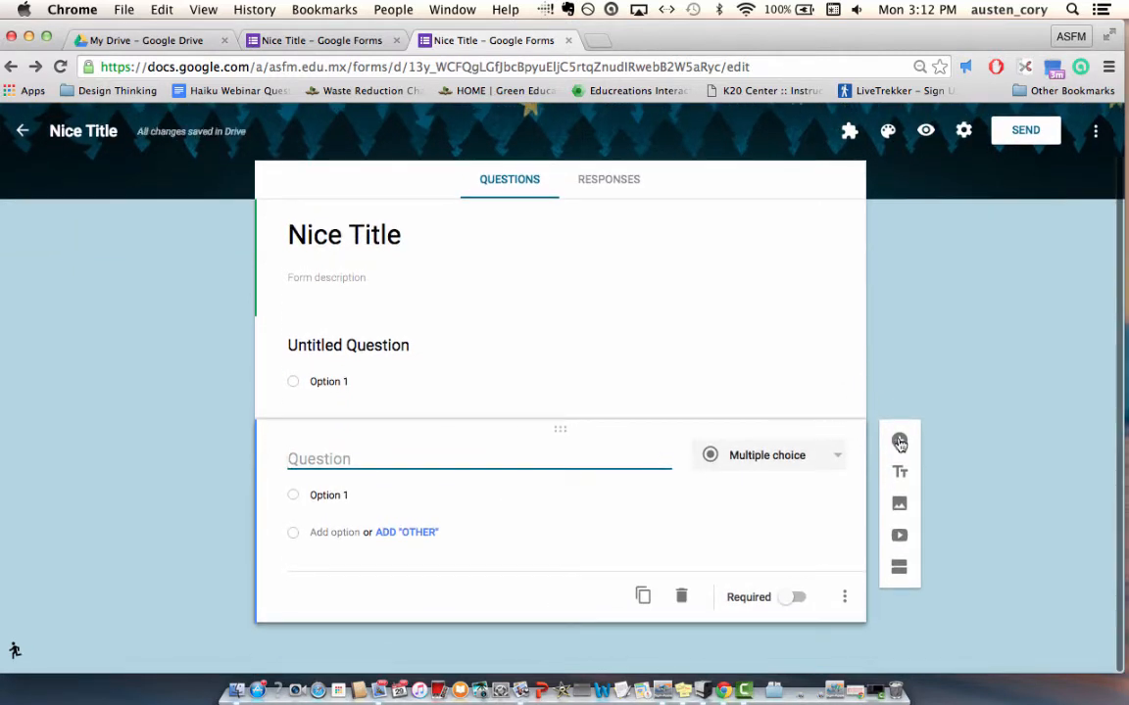
left_click(900, 439)
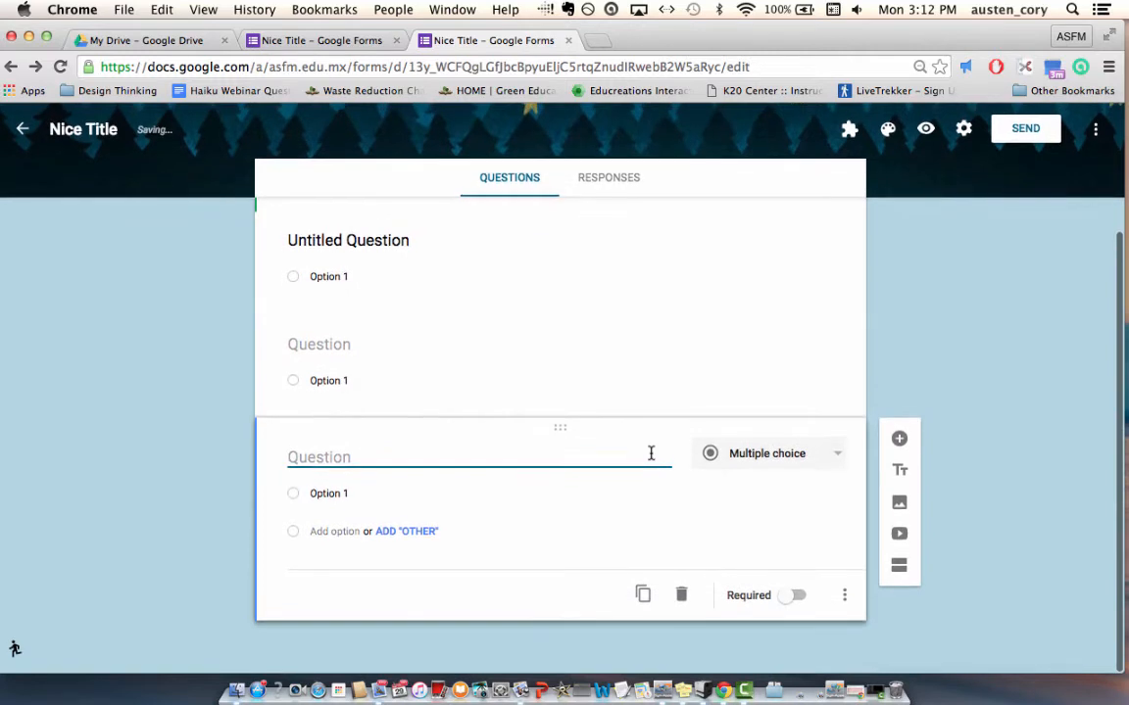
left_click_drag(670, 339, 670, 338)
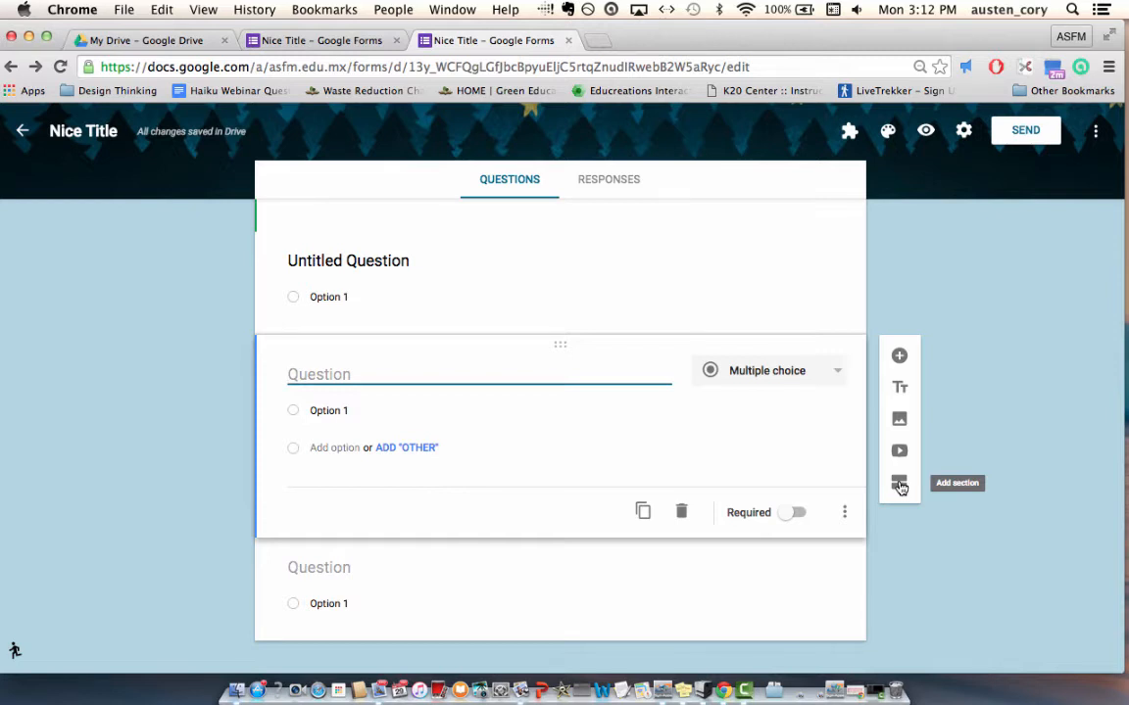
Step: Look through the question types available for the first question and keep Multiple choice
scroll(484, 329, "up", 1)
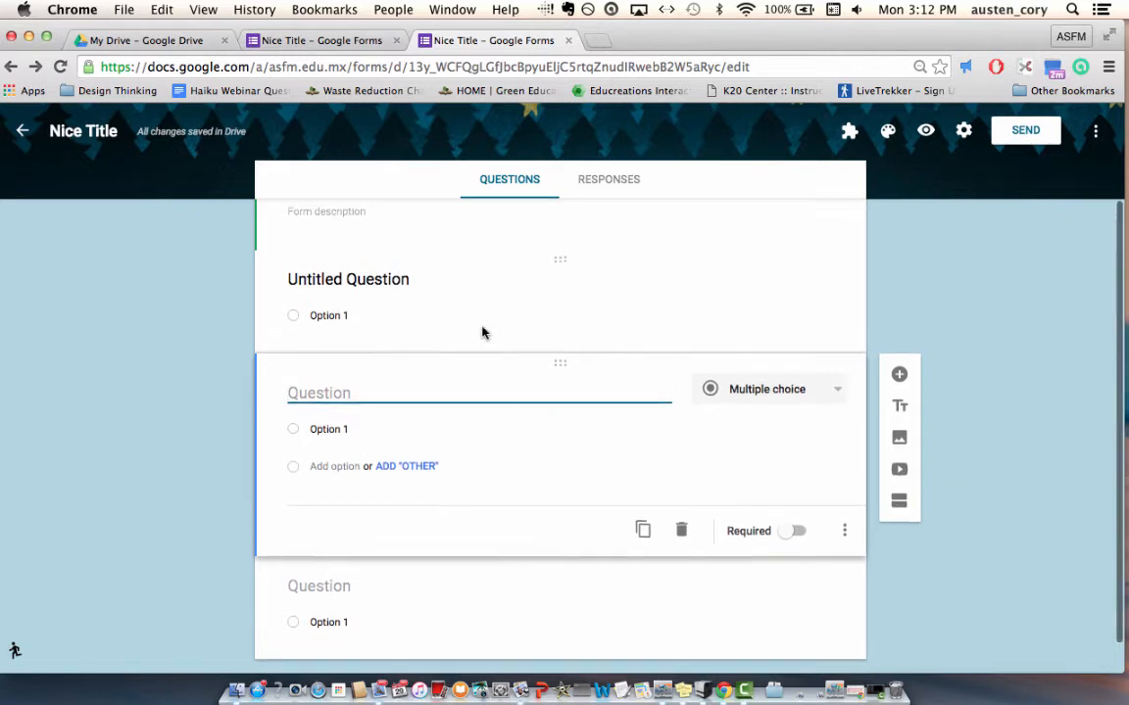
scroll(432, 371, "up", 3)
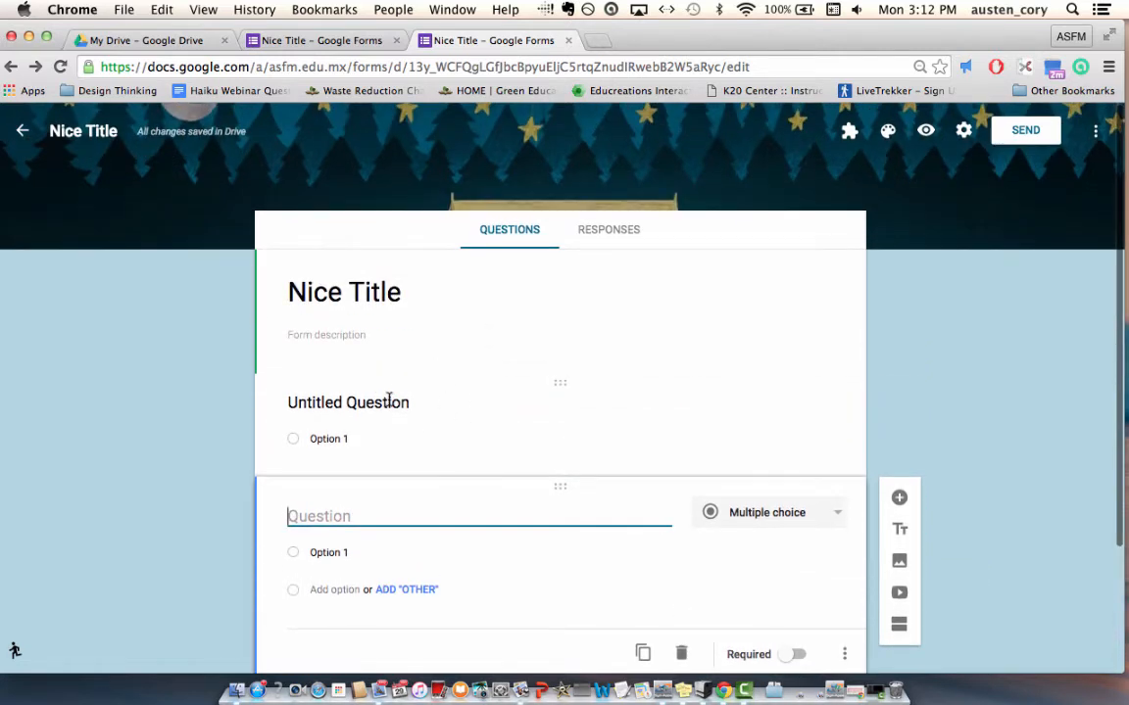
left_click(489, 386)
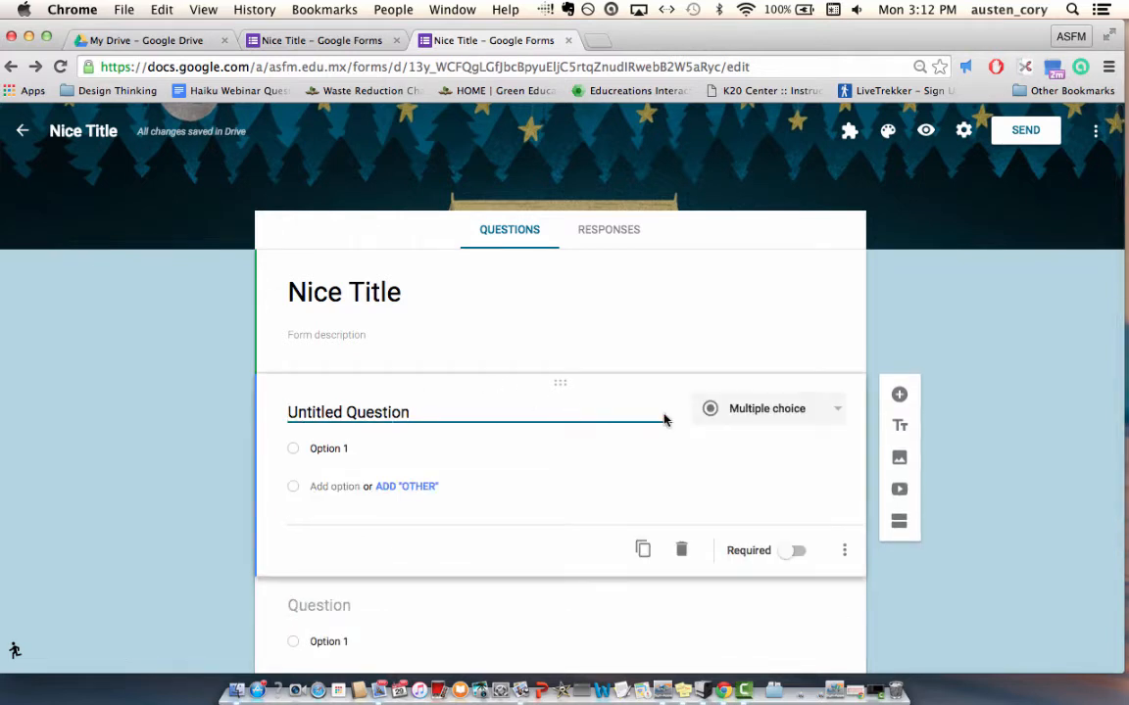
left_click(833, 416)
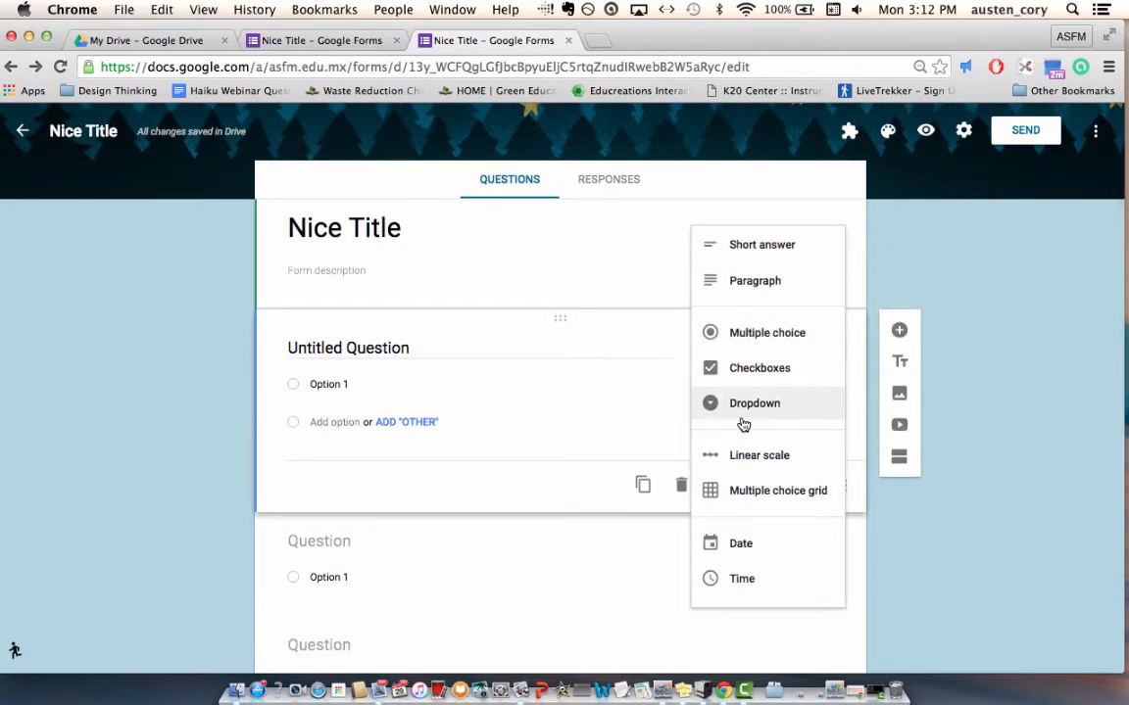
scroll(742, 423, "up", 1)
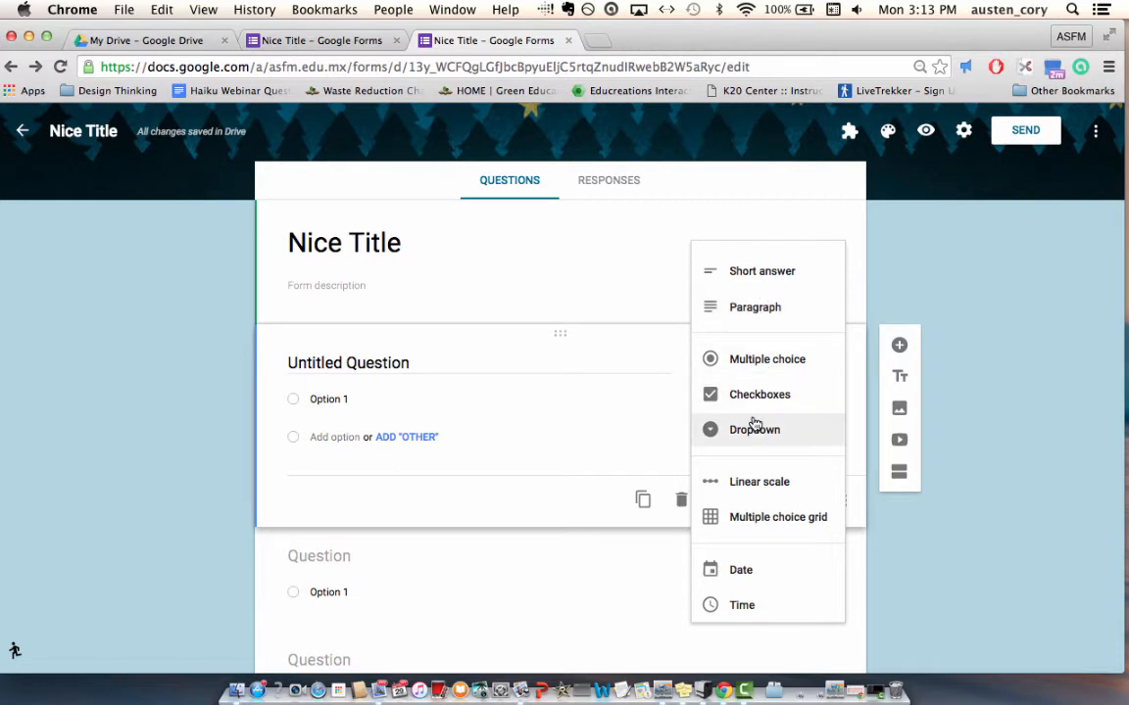
left_click(747, 361)
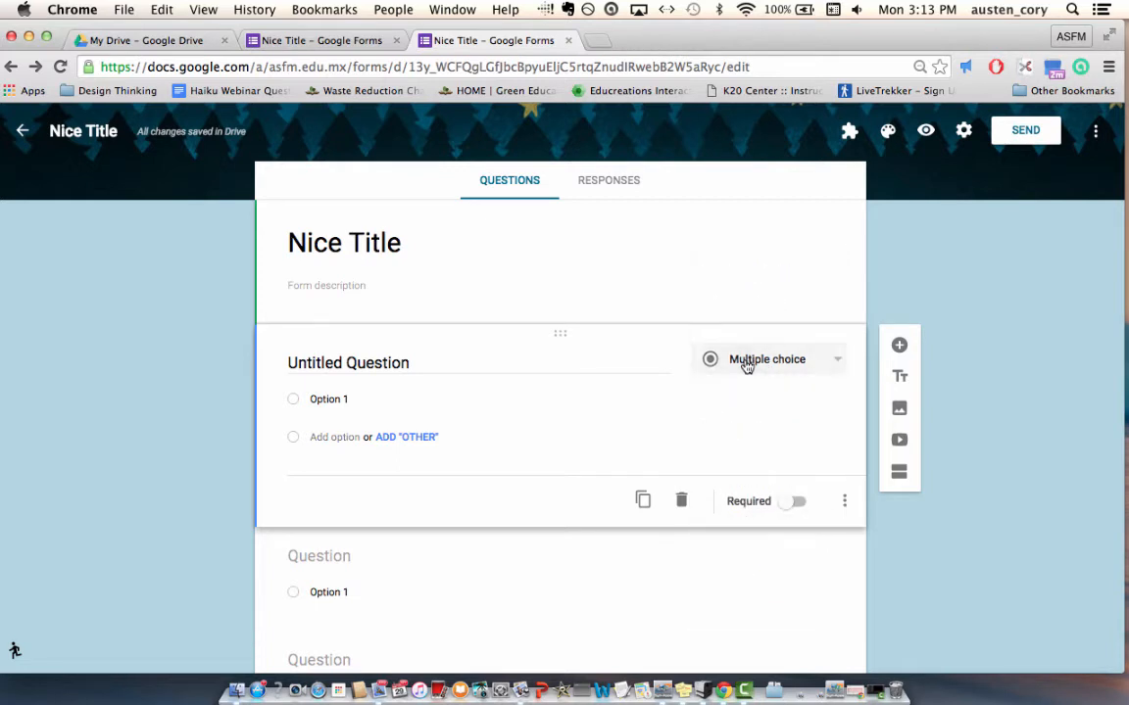
Step: Replace the first question's title with "Edit the question here"
left_click(374, 360)
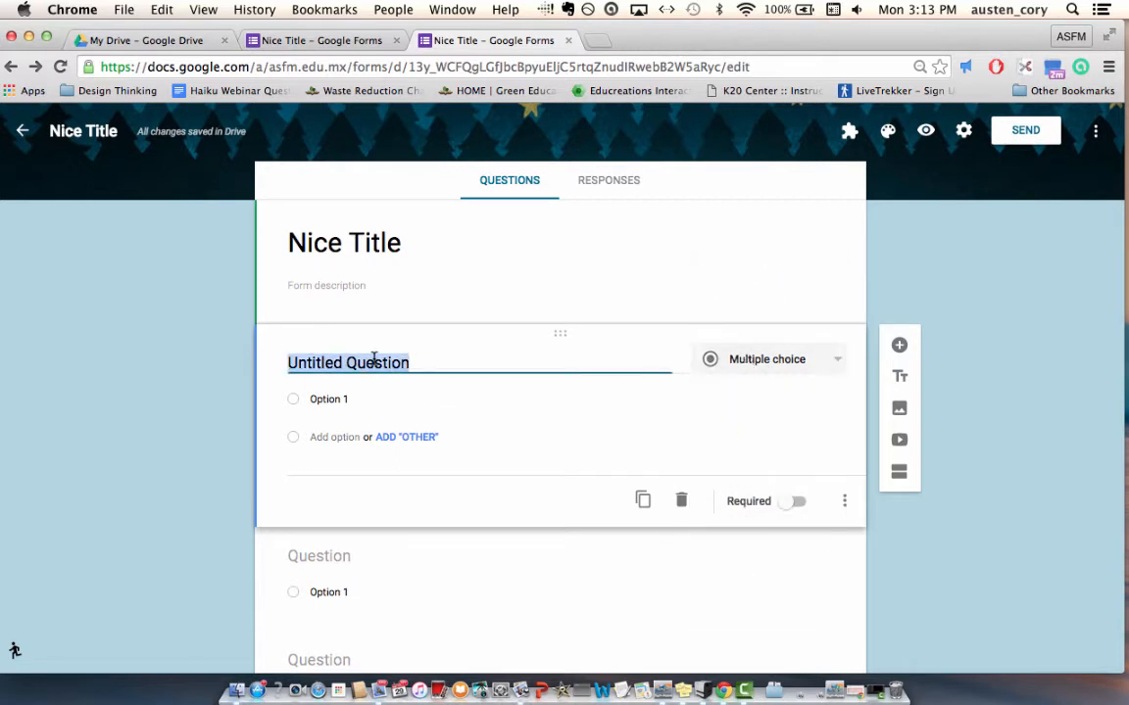
type("Edit the ")
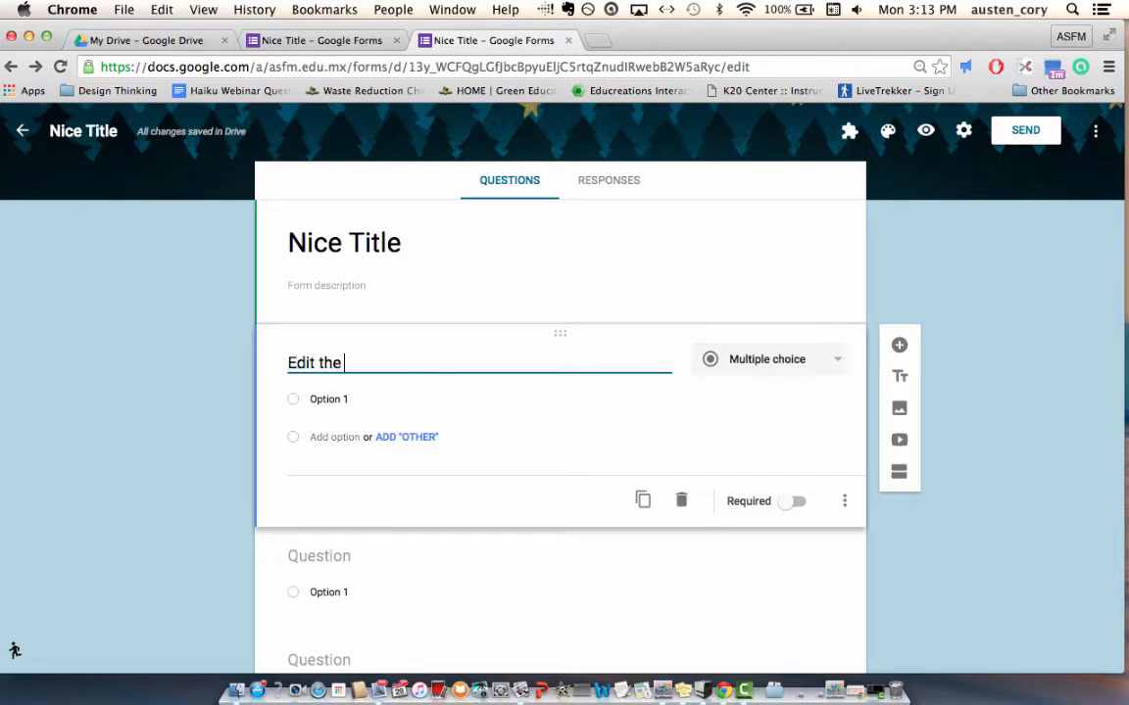
type("question ")
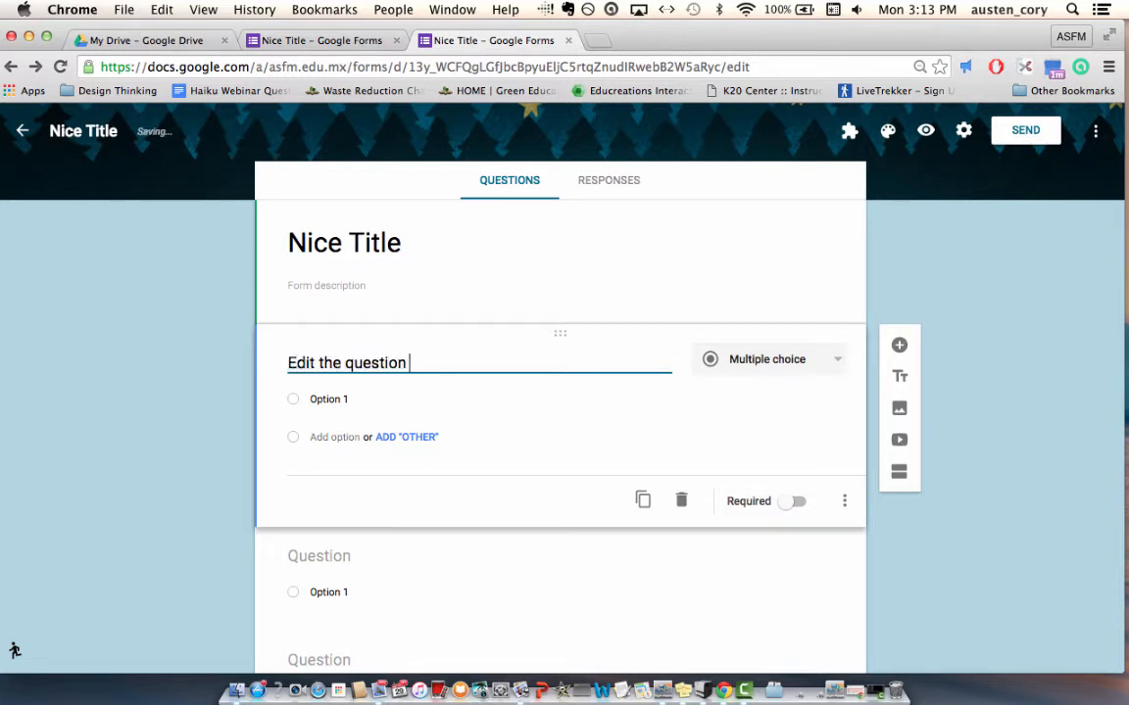
type("here")
Step: Rename the first answer choice "Answer 1" and add a second choice plus an "Other" choice
left_click(330, 397)
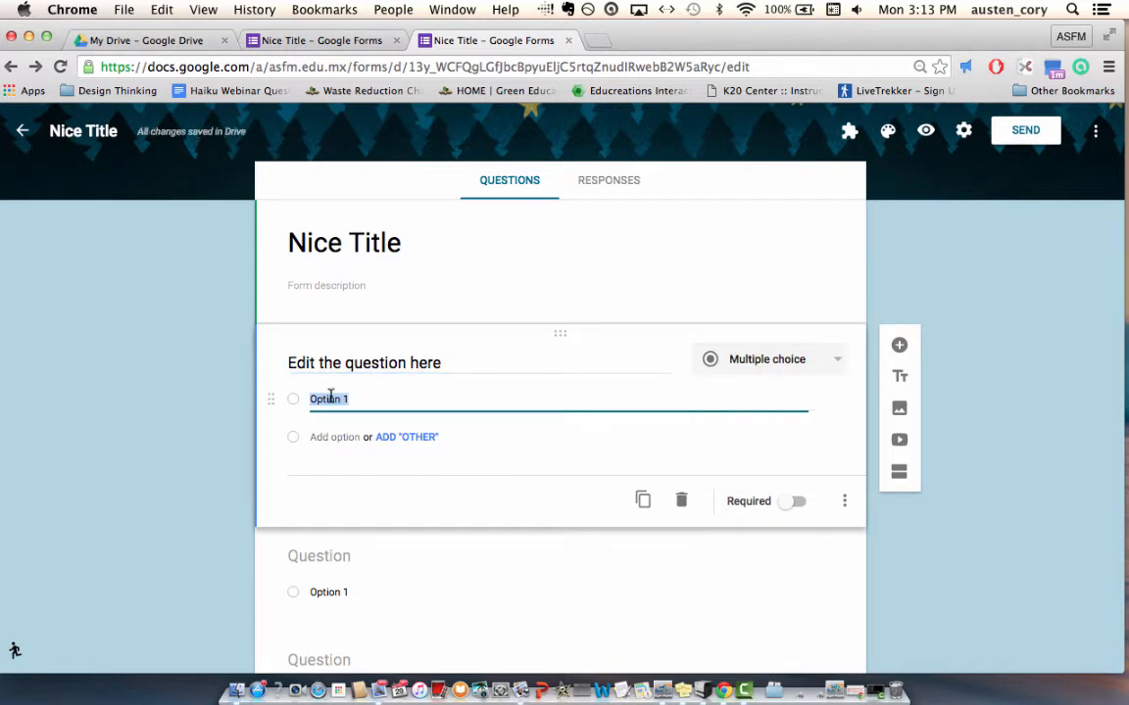
type("Answer")
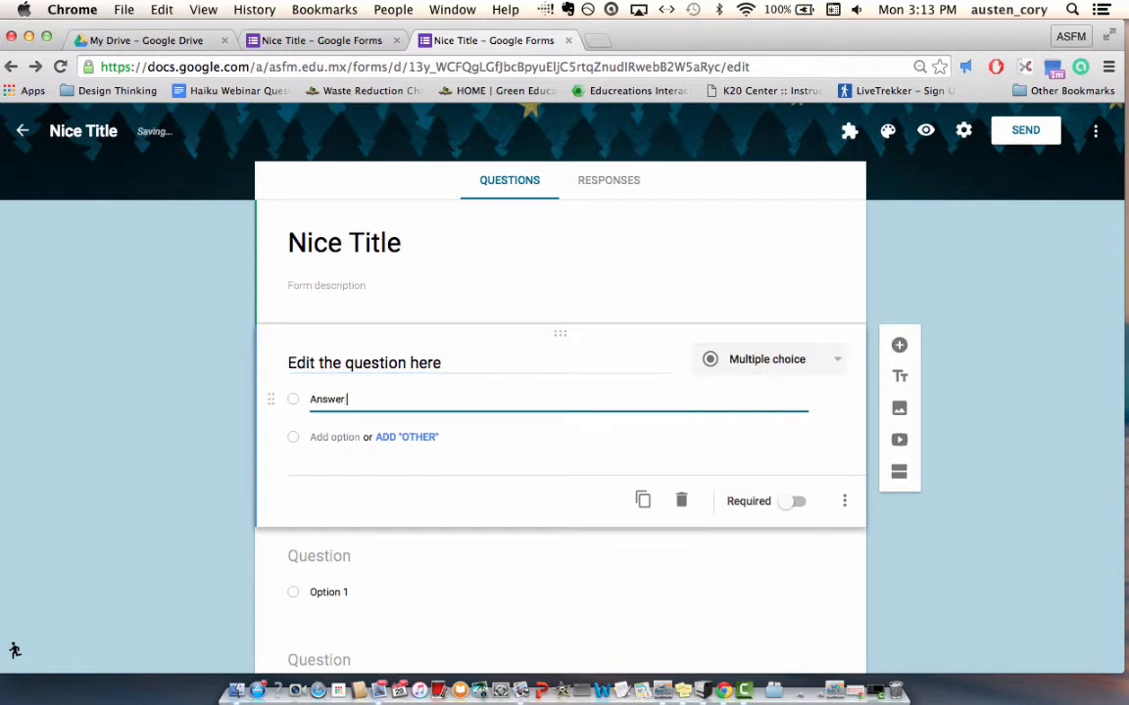
left_click(323, 436)
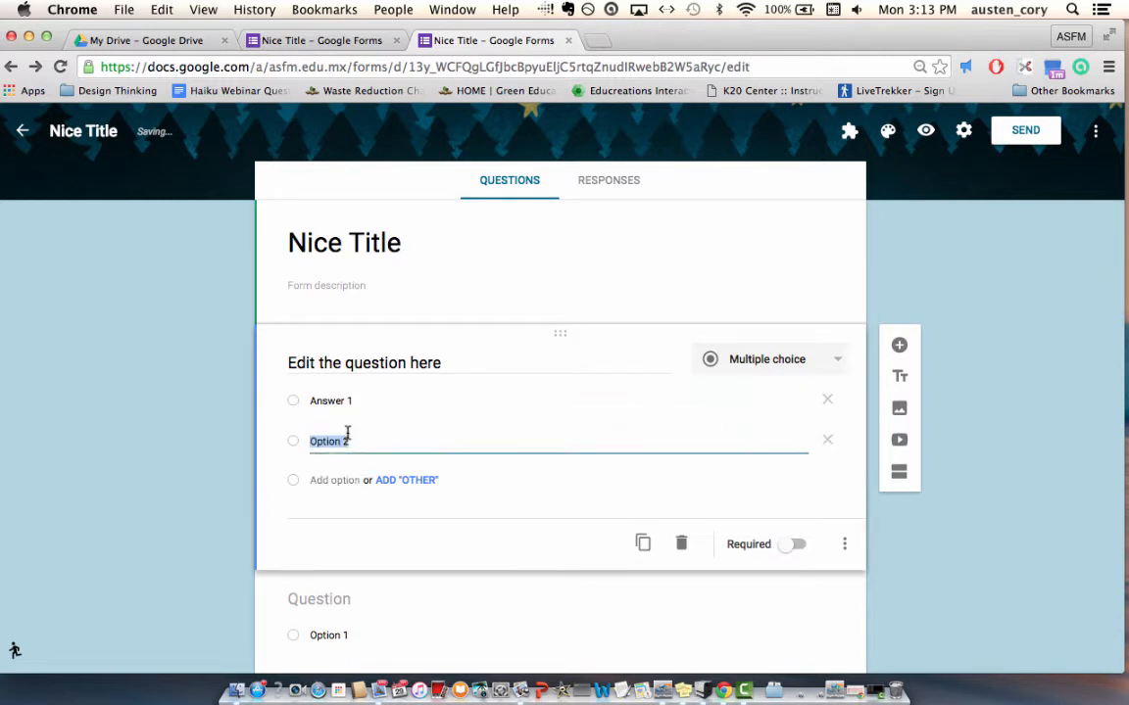
left_click(384, 479)
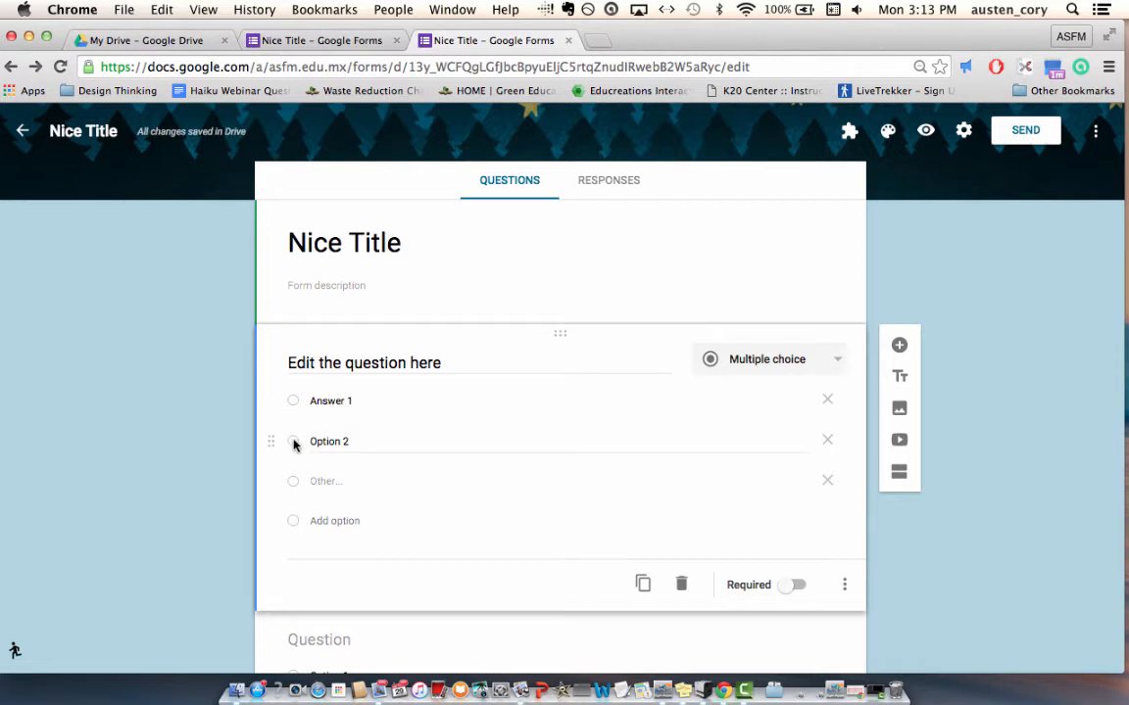
Step: Reorder the choices so Option 2 comes before Answer 1, and remove the "Other" choice
mouse_move(272, 441)
left_mouse_down()
mouse_move(272, 492)
mouse_move(272, 441)
left_mouse_up()
left_click(401, 401)
left_click_drag(272, 400, 277, 479)
left_click_drag(273, 431, 273, 399)
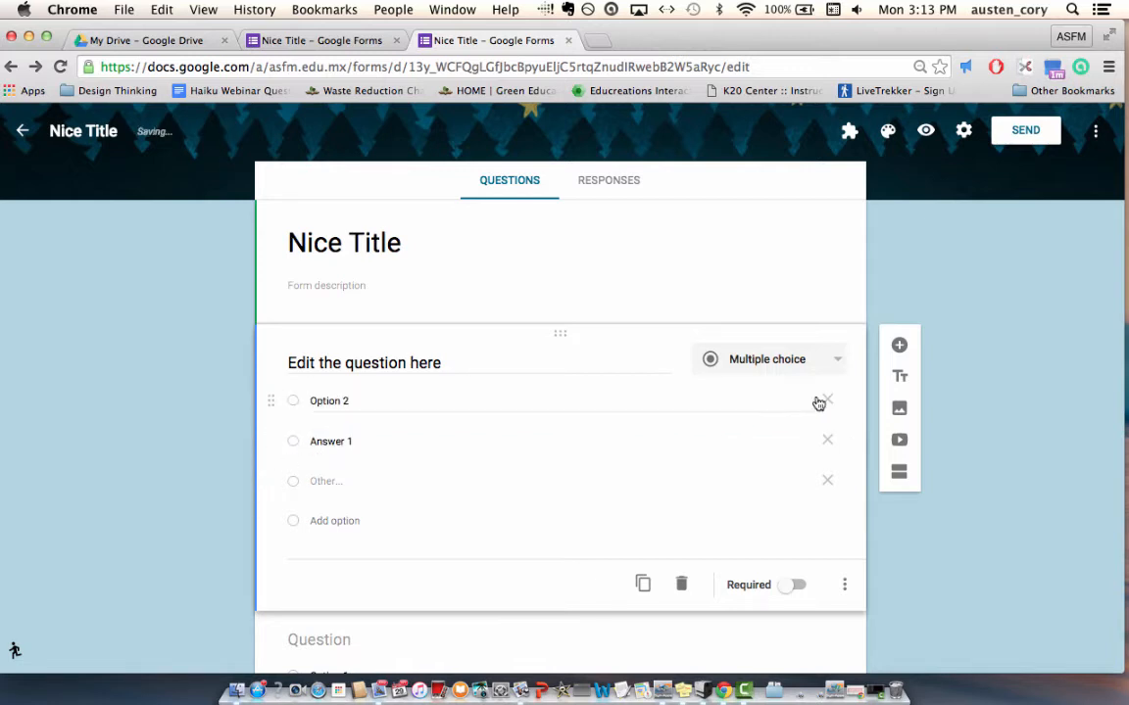
left_click(828, 483)
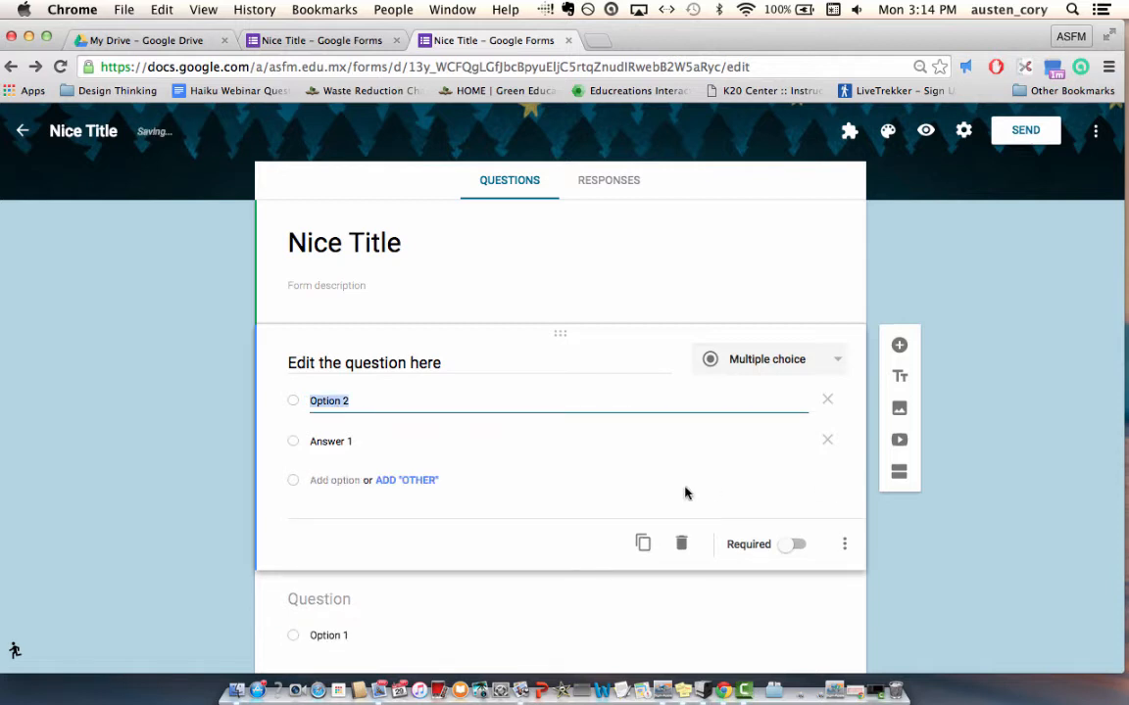
Step: Check the first question's additional display options without choosing any, and make the question required
scroll(686, 493, "down", 1)
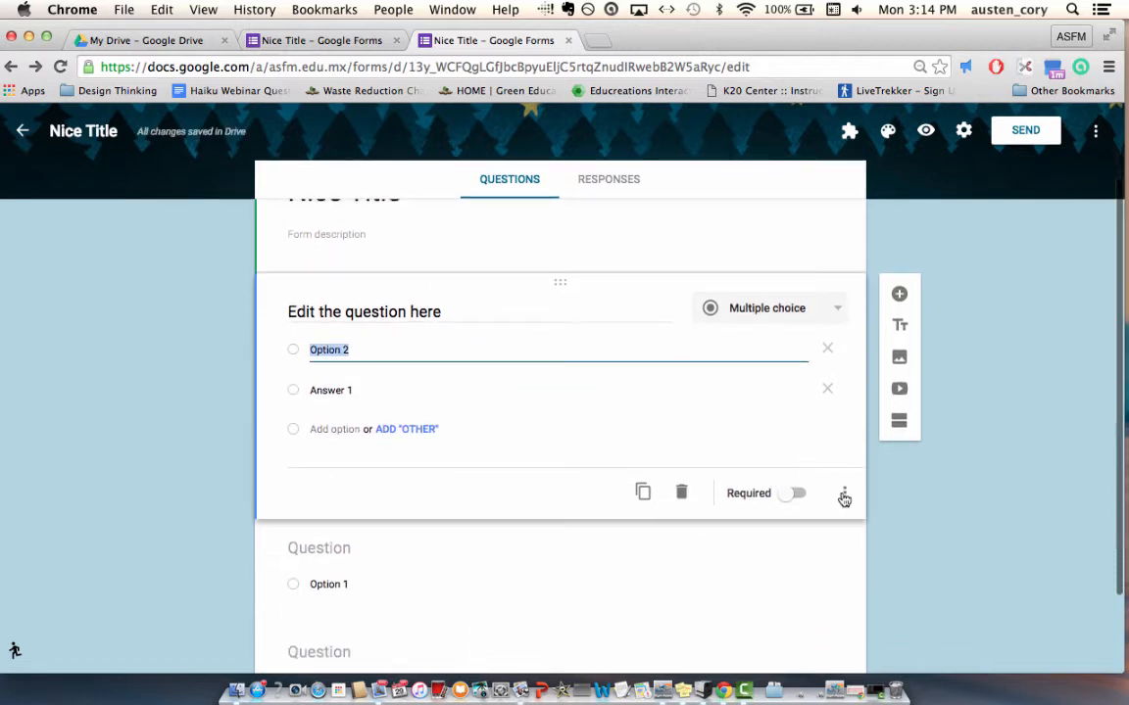
left_click(844, 495)
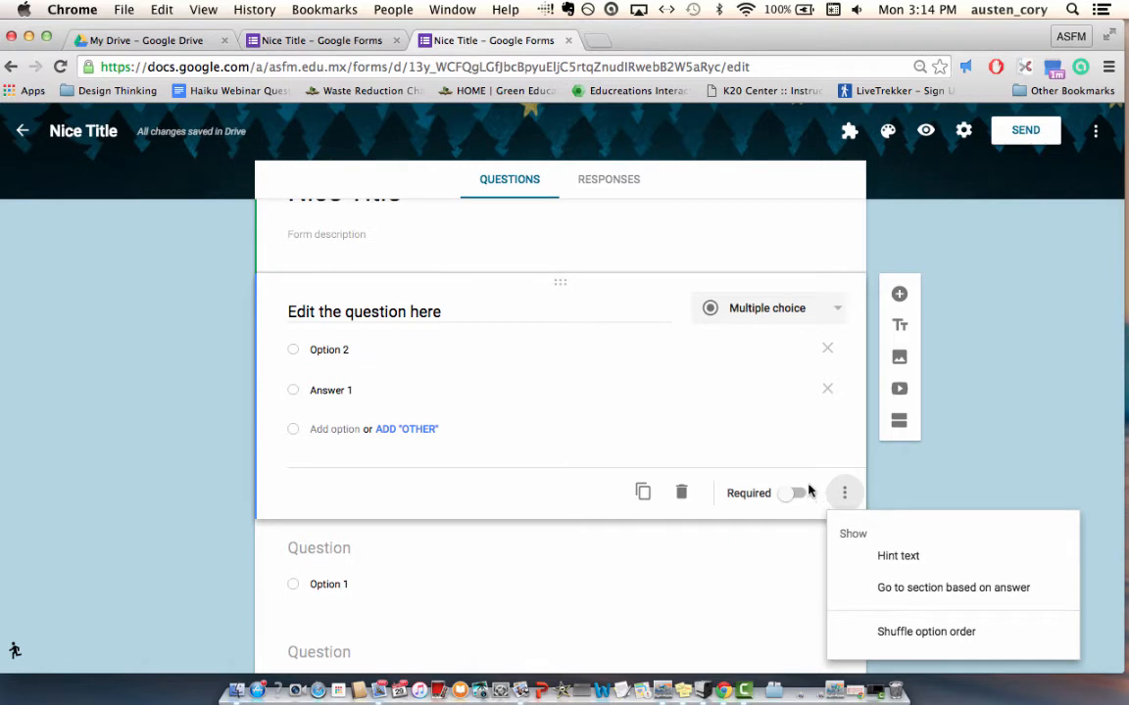
left_click(809, 490)
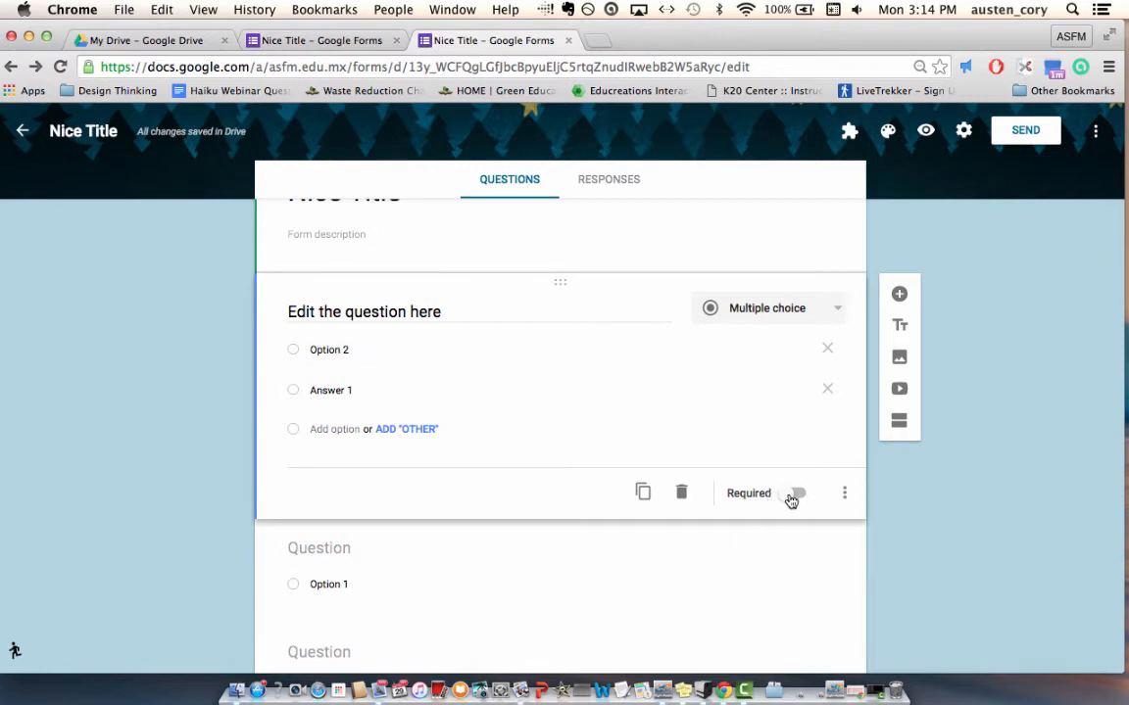
left_click(795, 497)
left_click(802, 499)
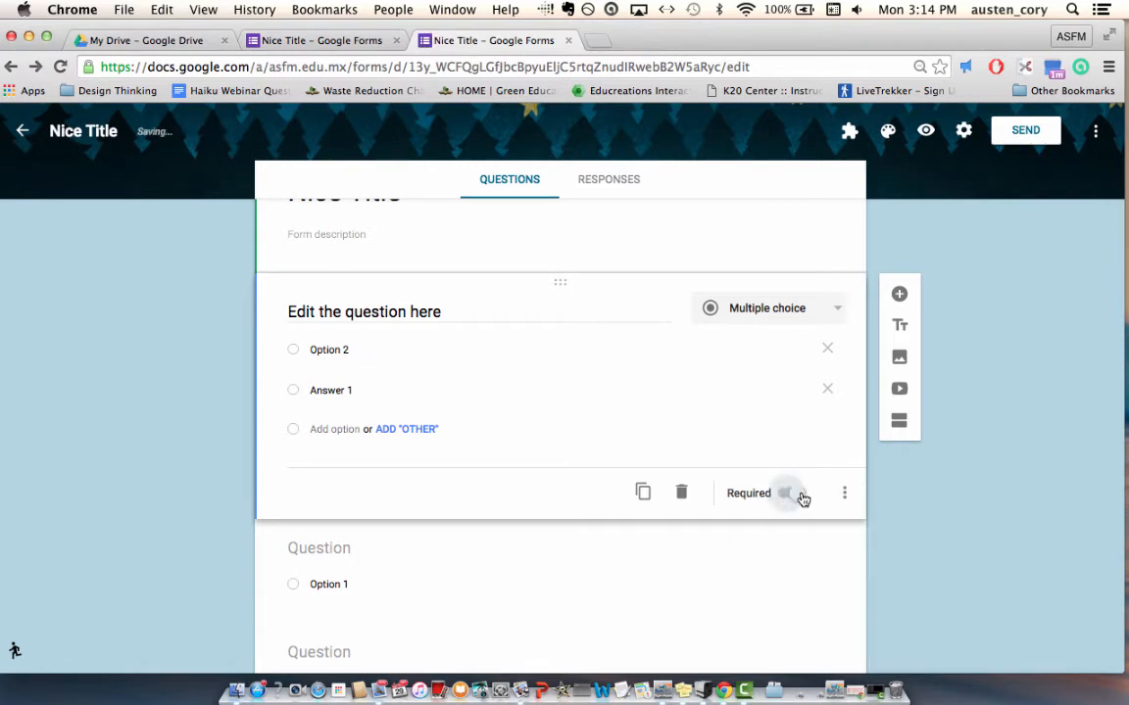
left_click(803, 498)
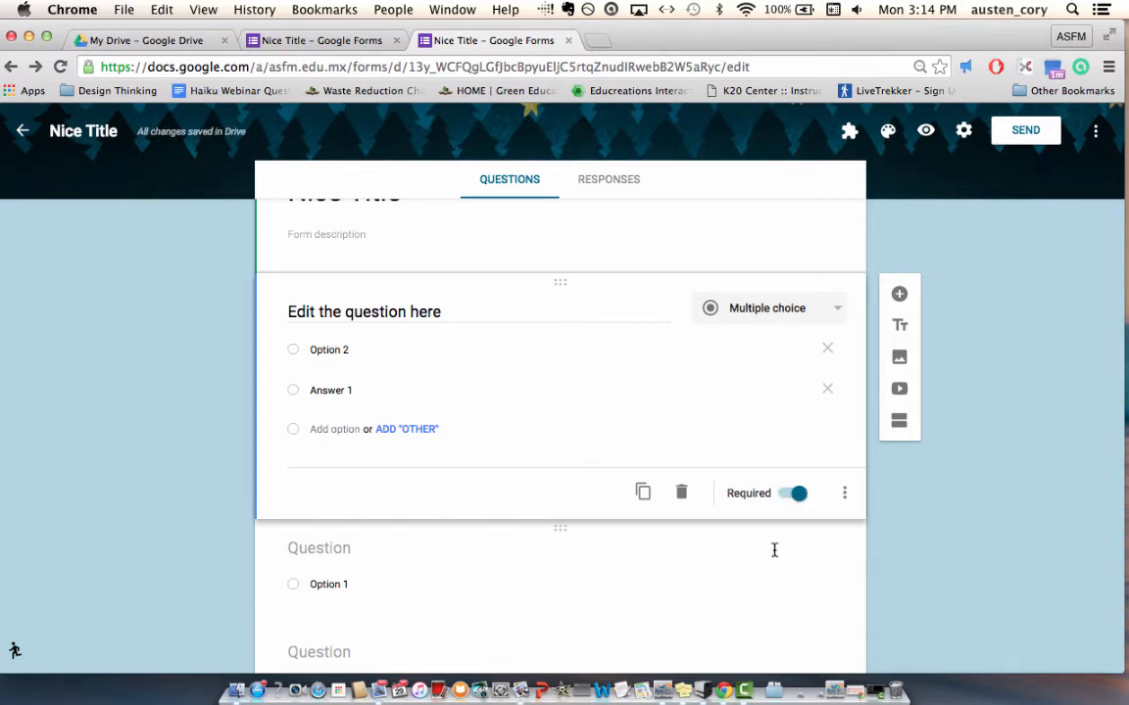
Step: Change the second question's type to Short answer and title it "Type question here"
scroll(773, 550, "down", 3)
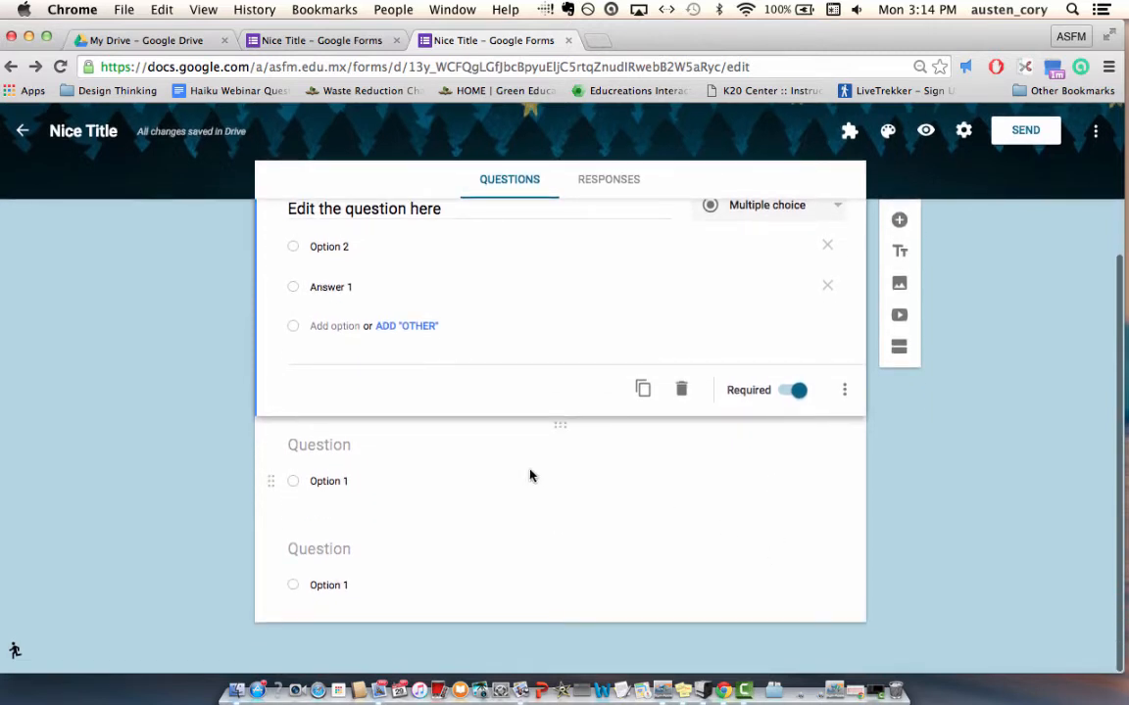
left_click(559, 474)
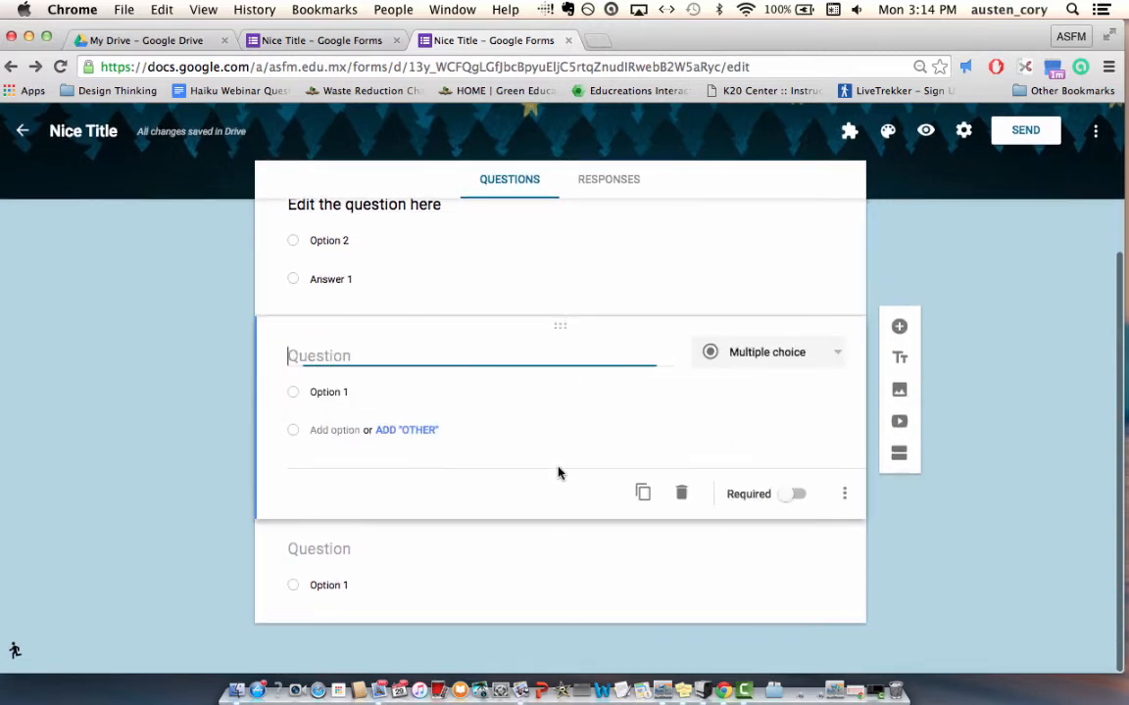
left_click(836, 351)
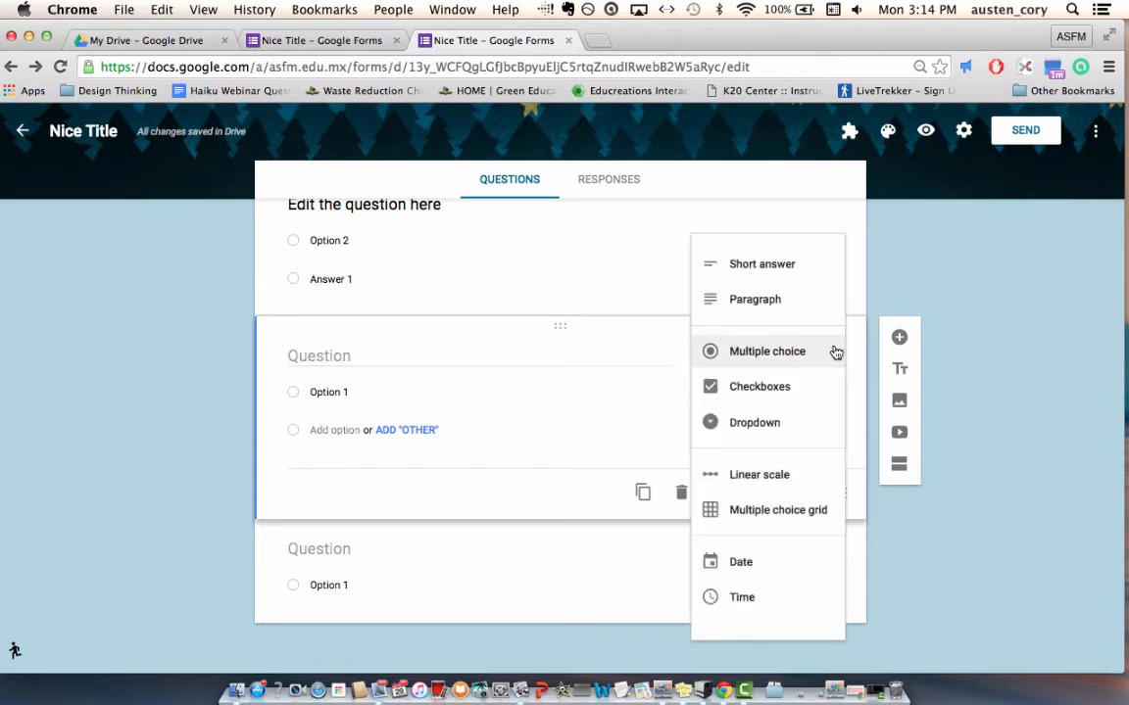
left_click(761, 264)
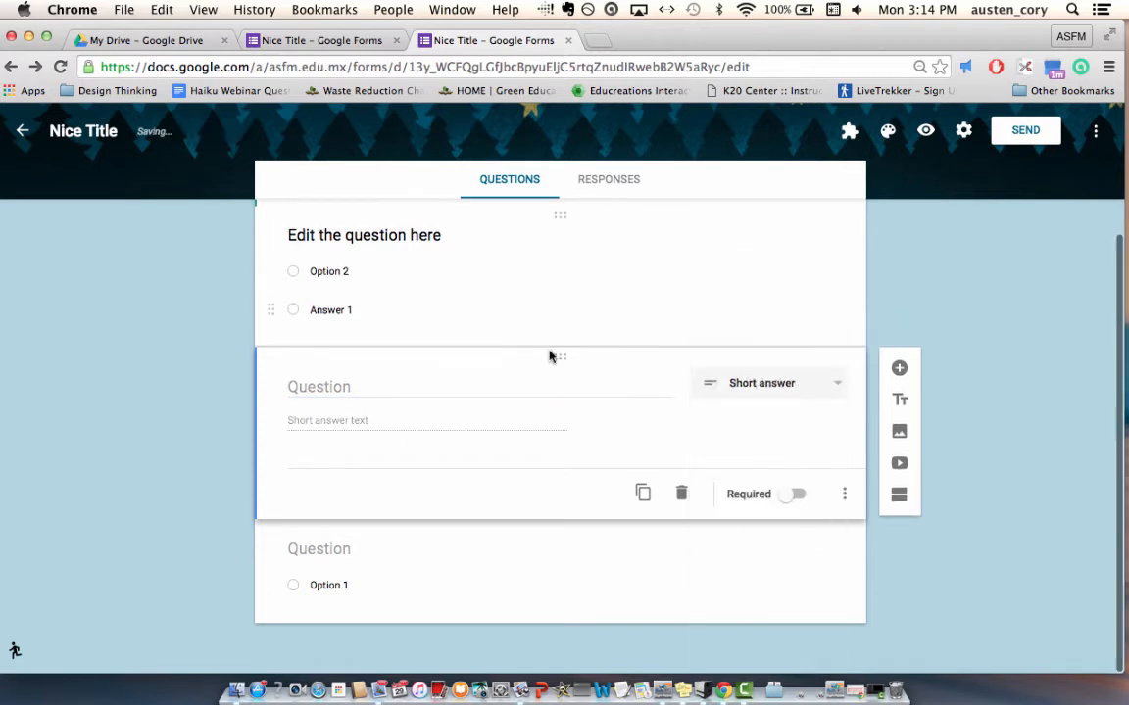
left_click(395, 386)
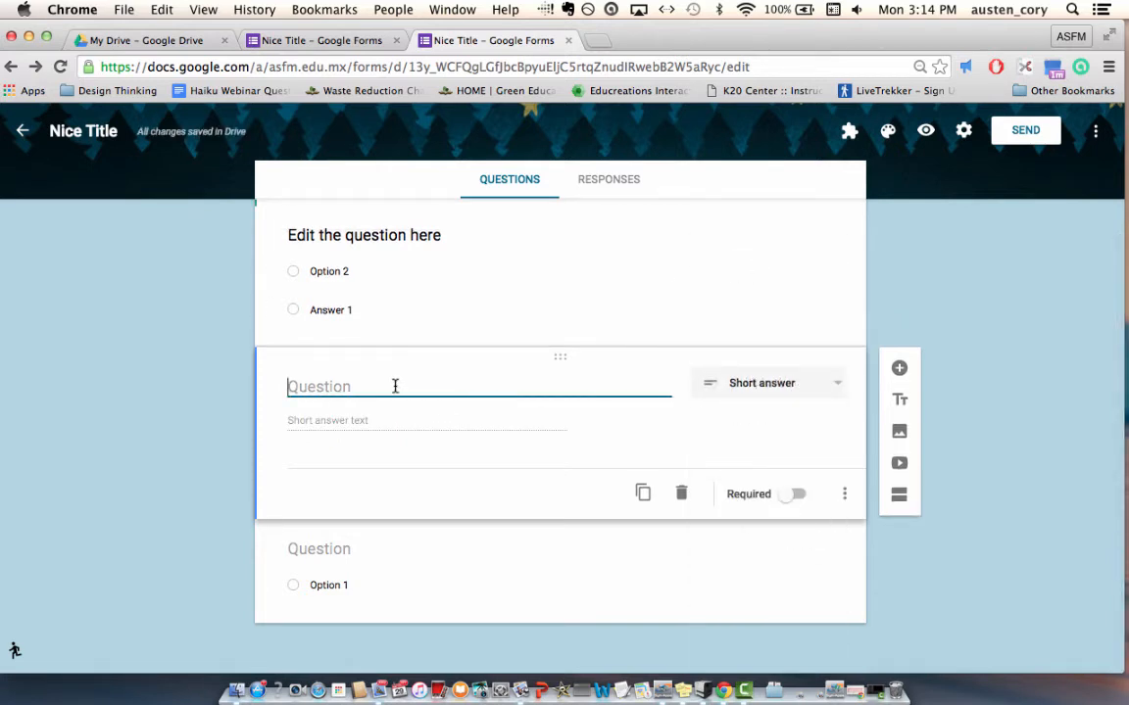
type("Type question here")
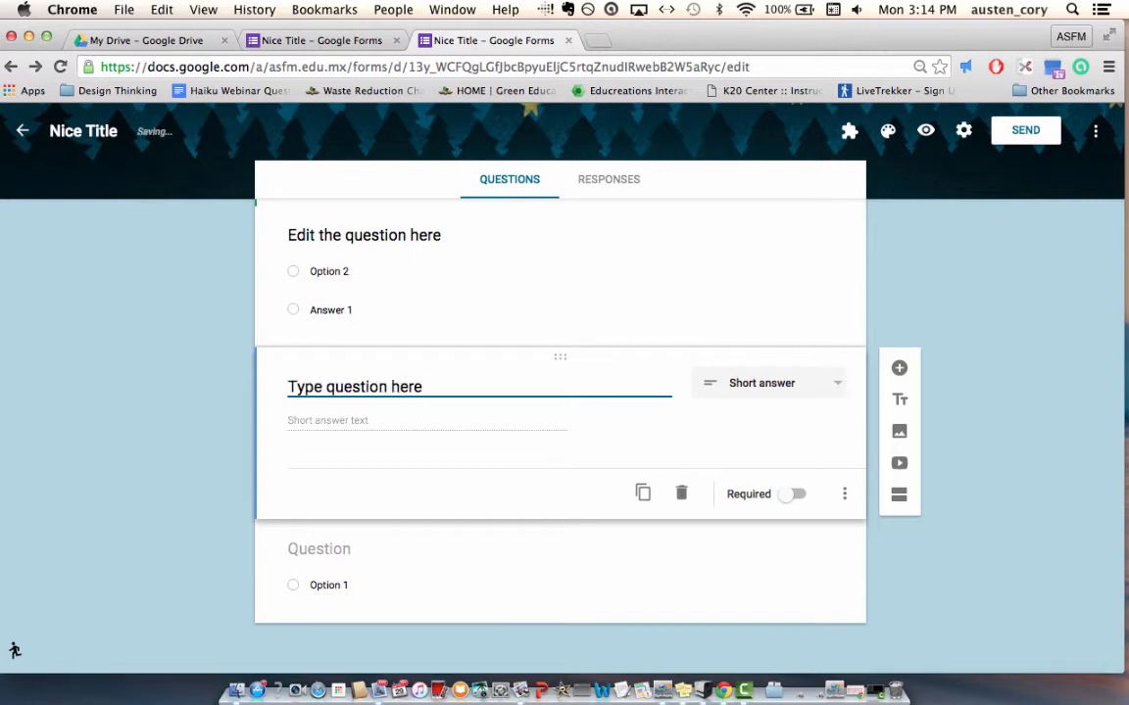
left_click(332, 433)
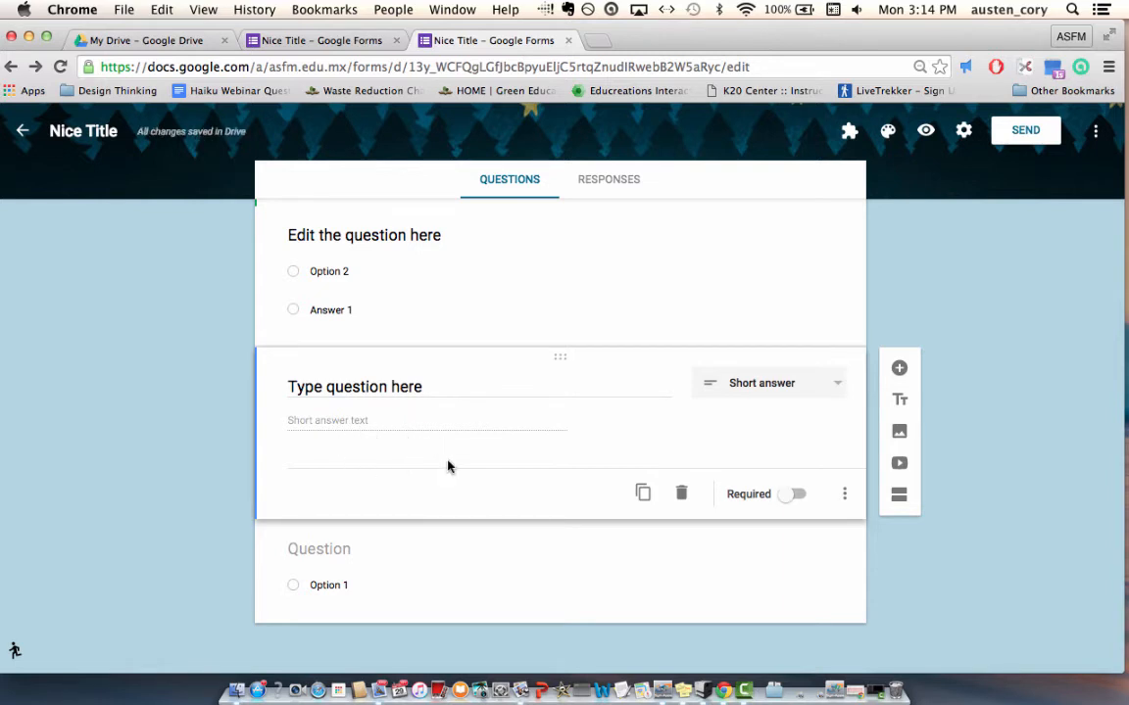
Step: Make the short answer question required
scroll(447, 466, "up", 2)
scroll(457, 467, "down", 1)
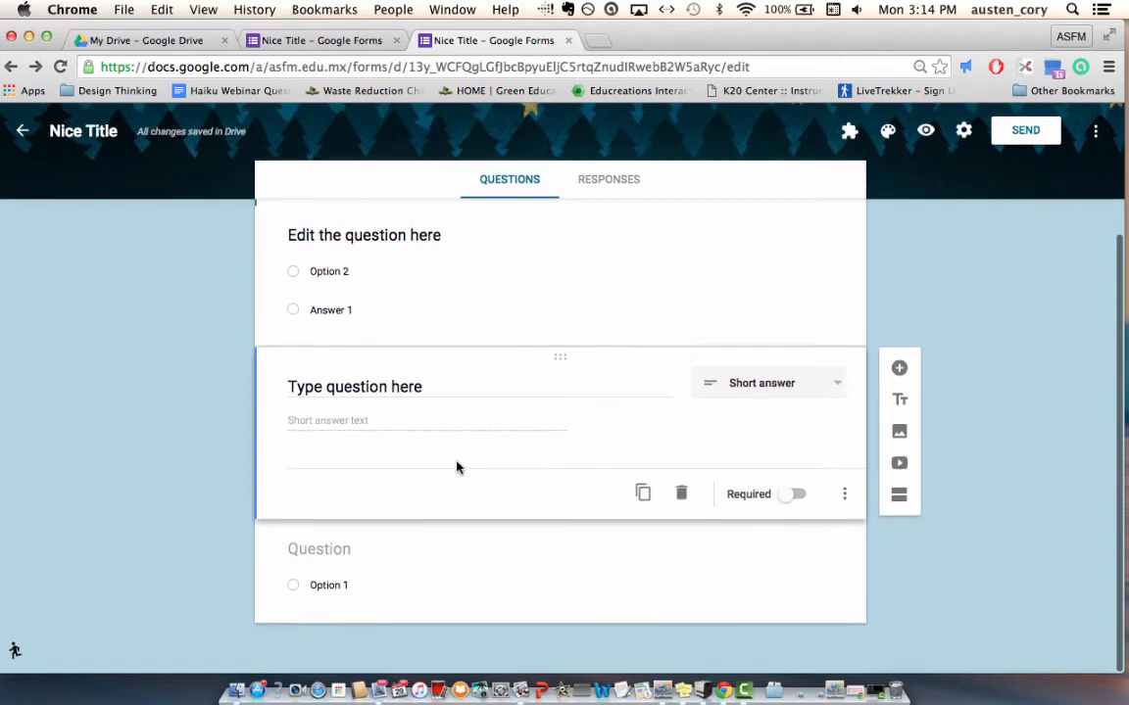
left_click(795, 497)
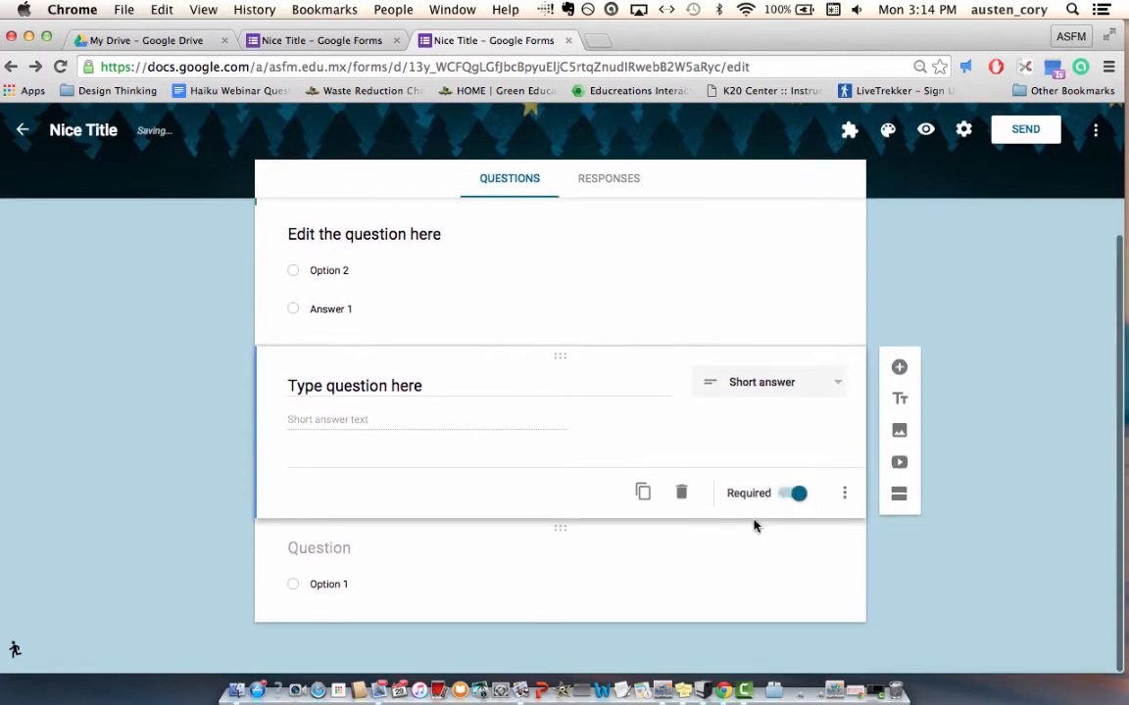
Step: Change the third question's type to Dropdown and title it "Edit question here"
left_click(564, 576)
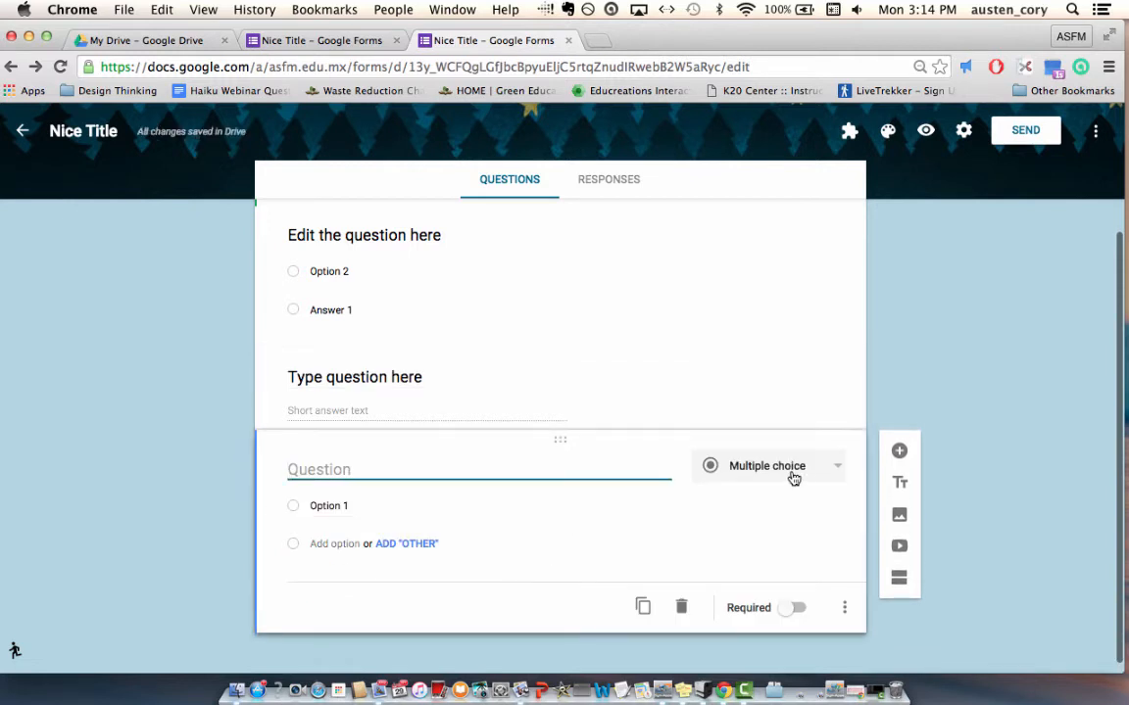
left_click(830, 468)
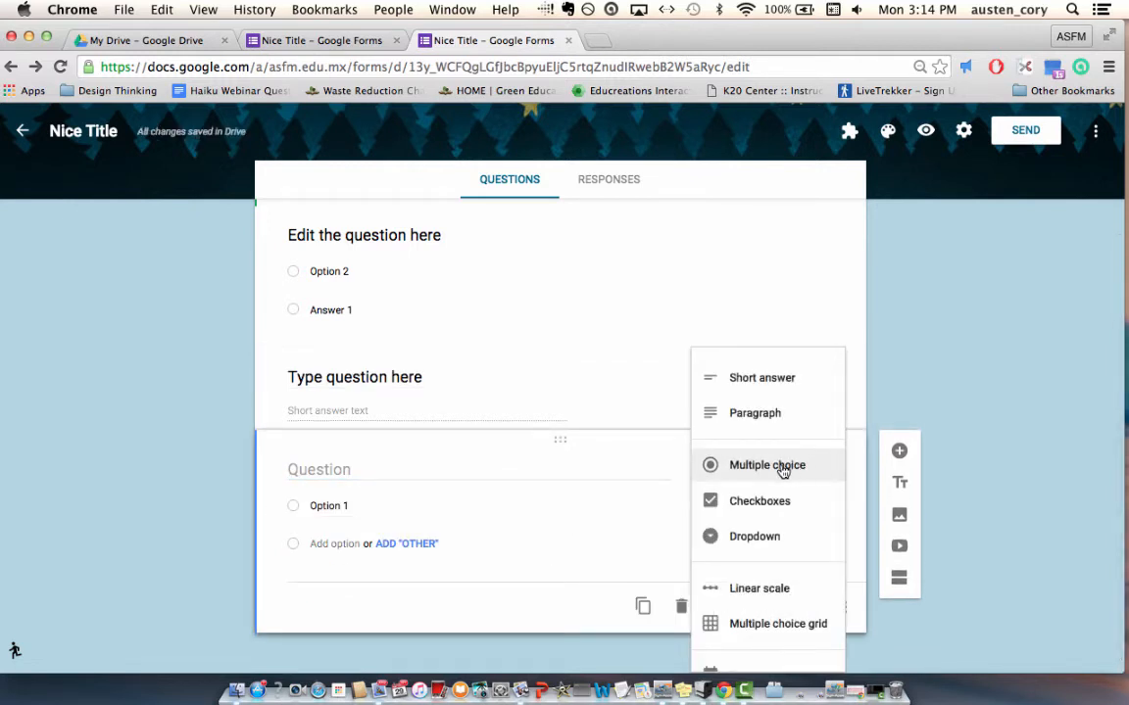
left_click(750, 536)
left_click(366, 469)
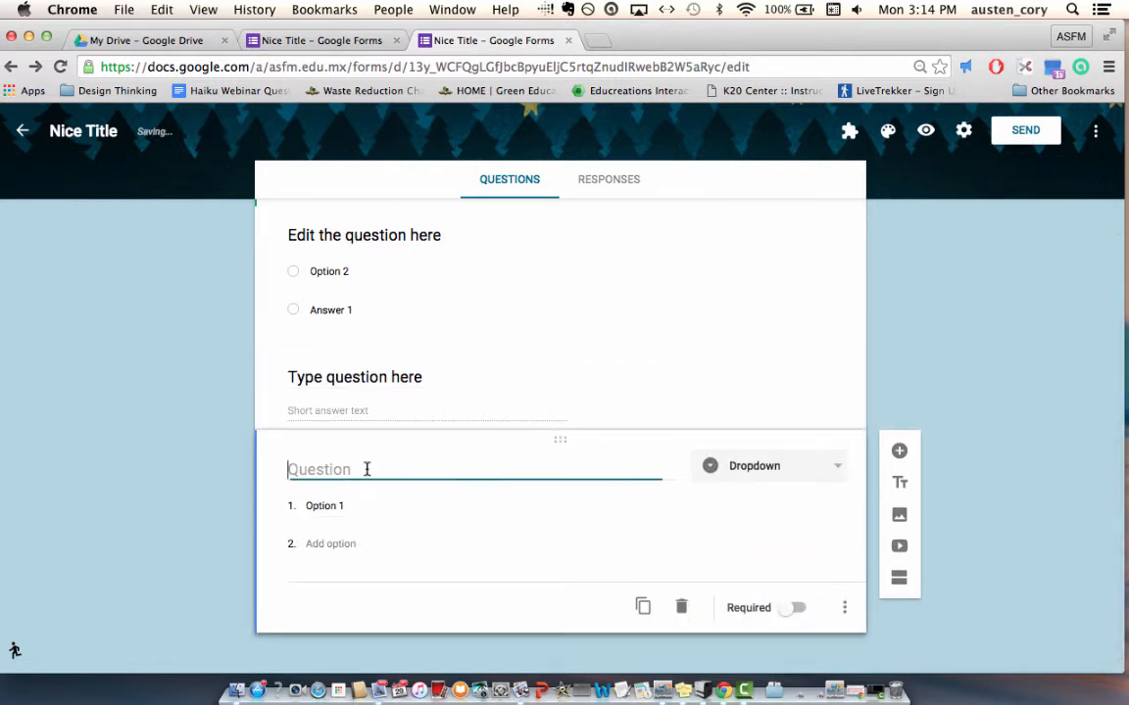
type("Edi")
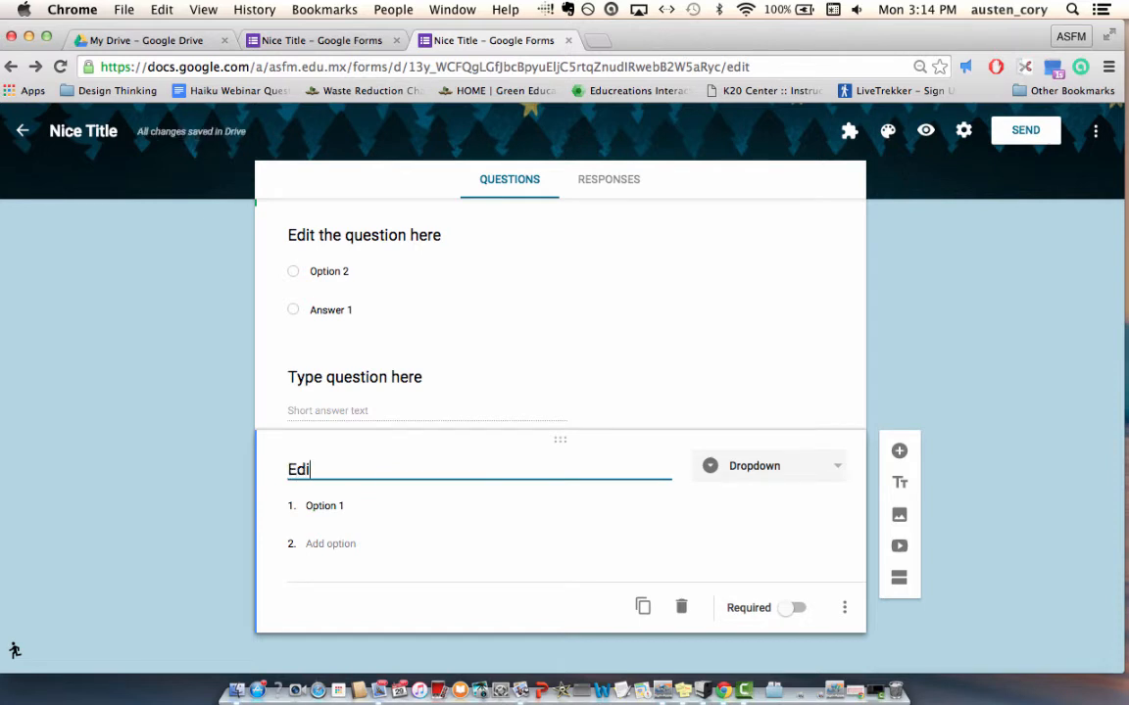
type("t question here")
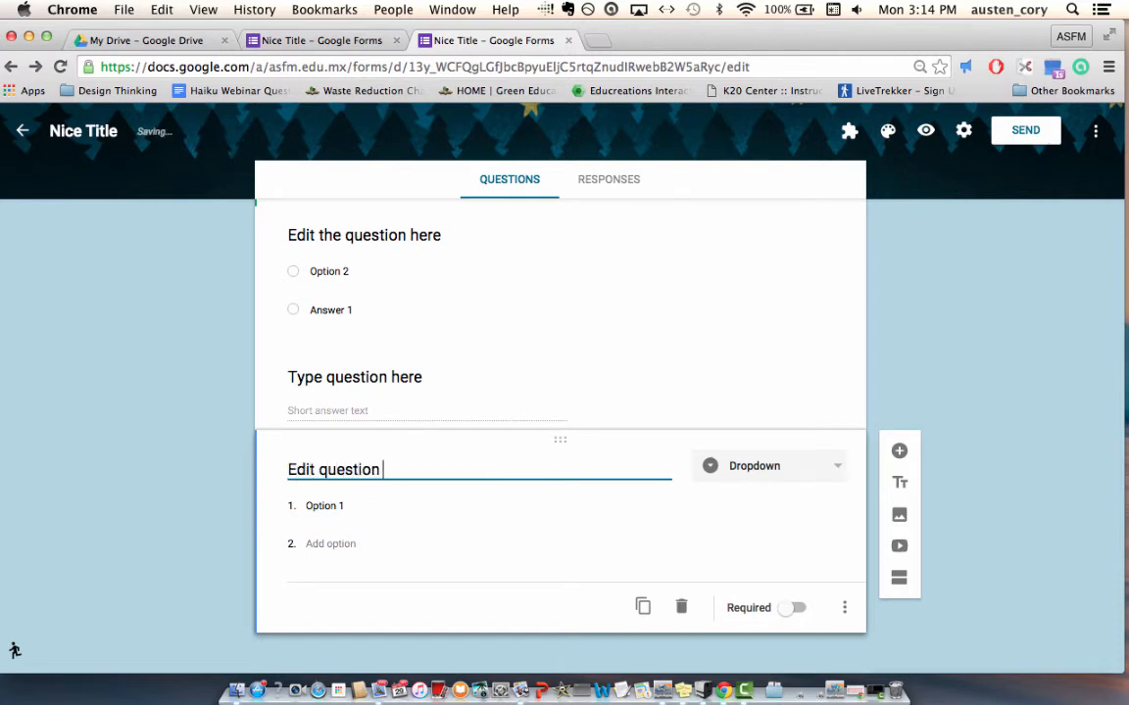
Step: Add Option 2, Option 3 and Option 4 to the dropdown question
left_click(347, 504)
left_click(350, 544)
left_click(334, 586)
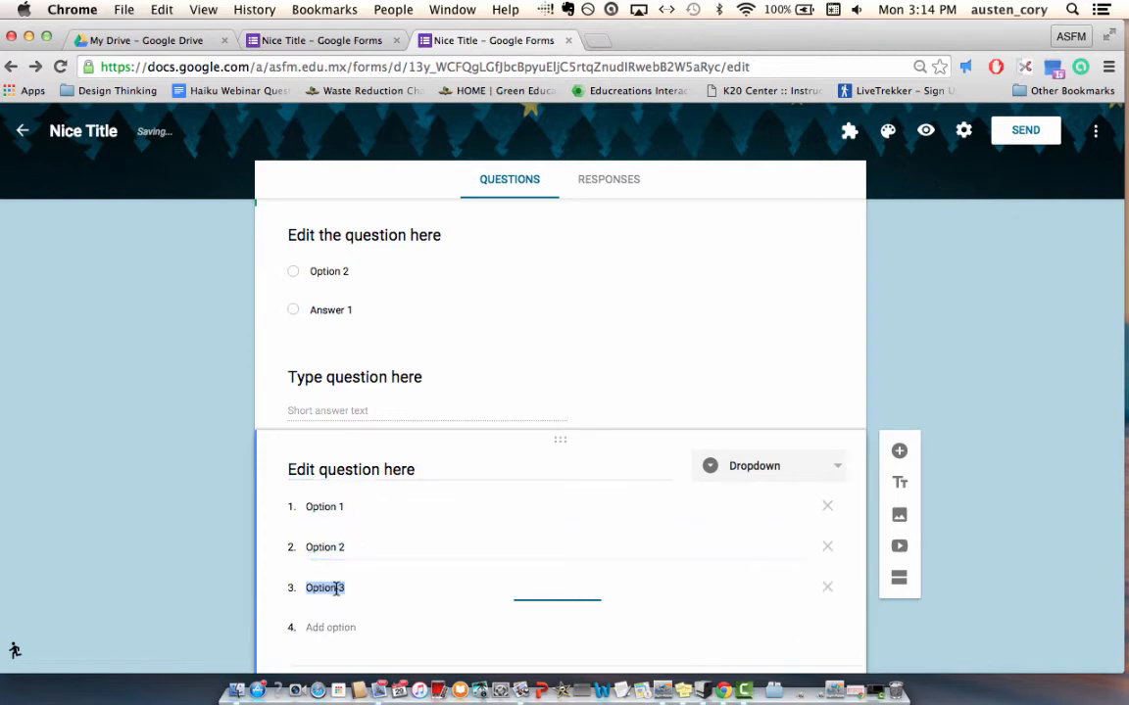
left_click(336, 582)
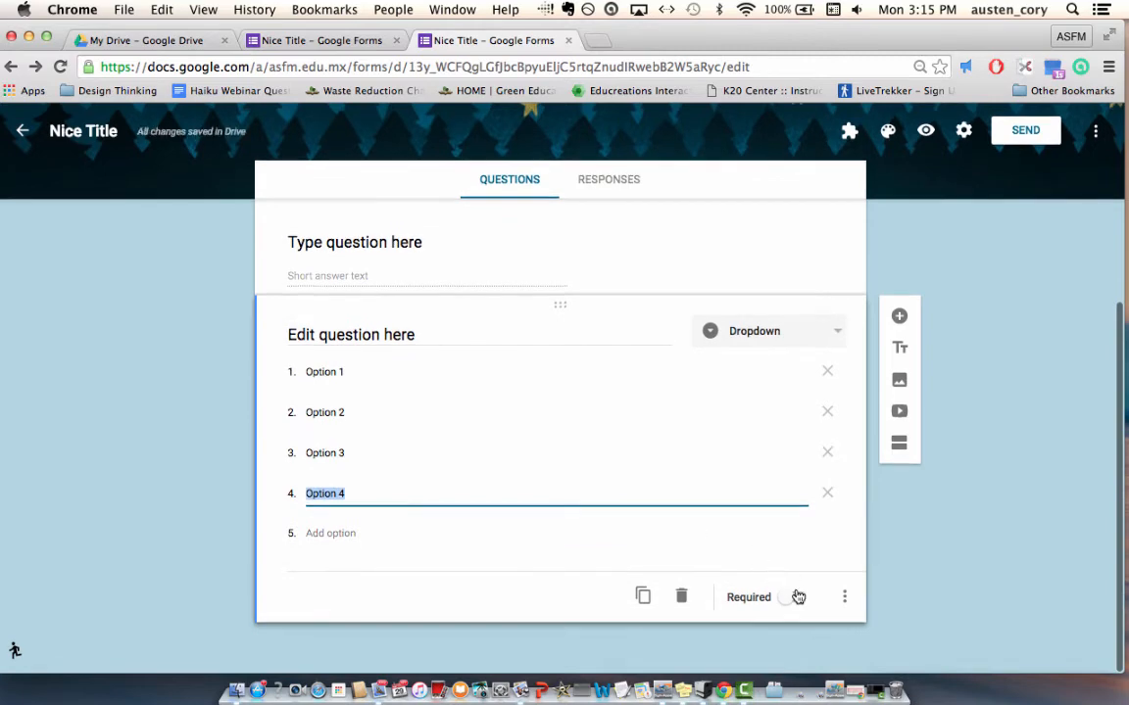
Step: Make the dropdown question required
left_click(794, 597)
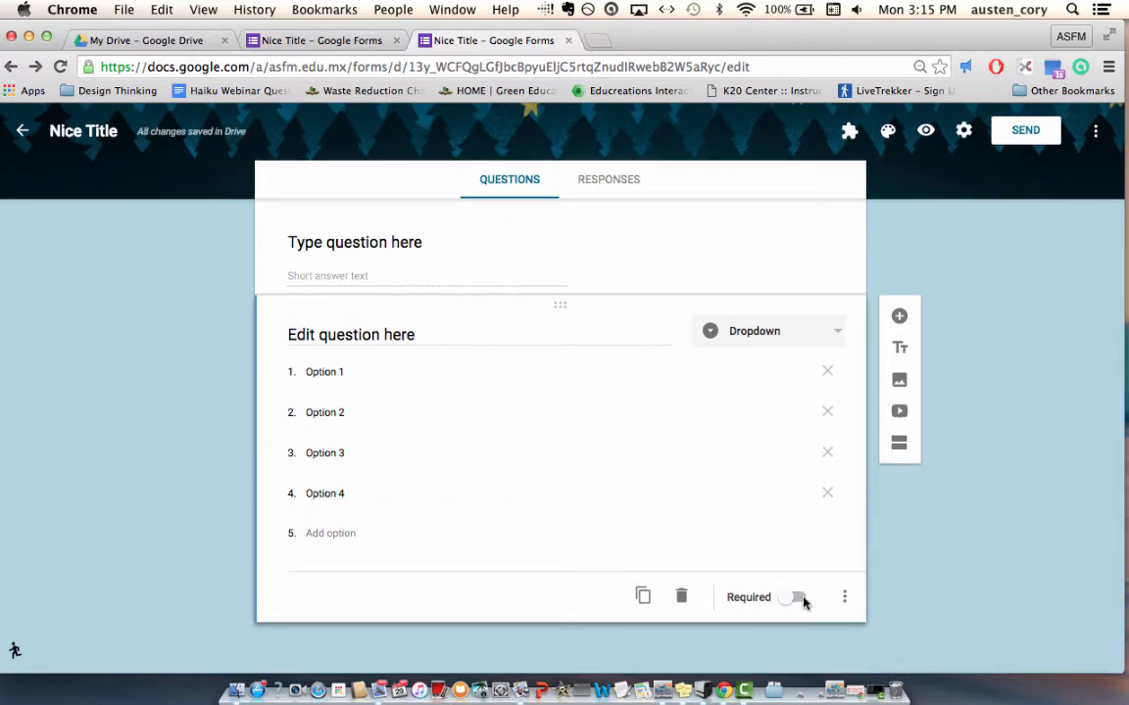
right_click(801, 599)
left_click(796, 600)
left_click(799, 605)
left_click(799, 599)
Step: Check the available sources for inserting an image, and close the dialog without choosing one
left_click(900, 380)
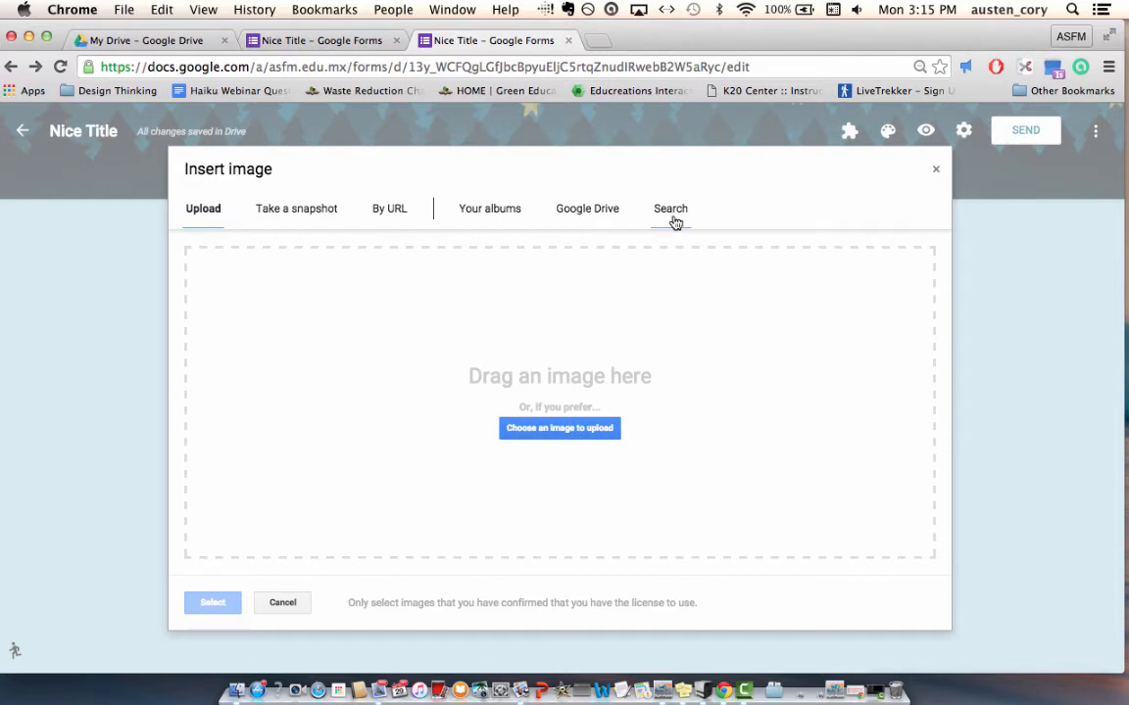
left_click(284, 603)
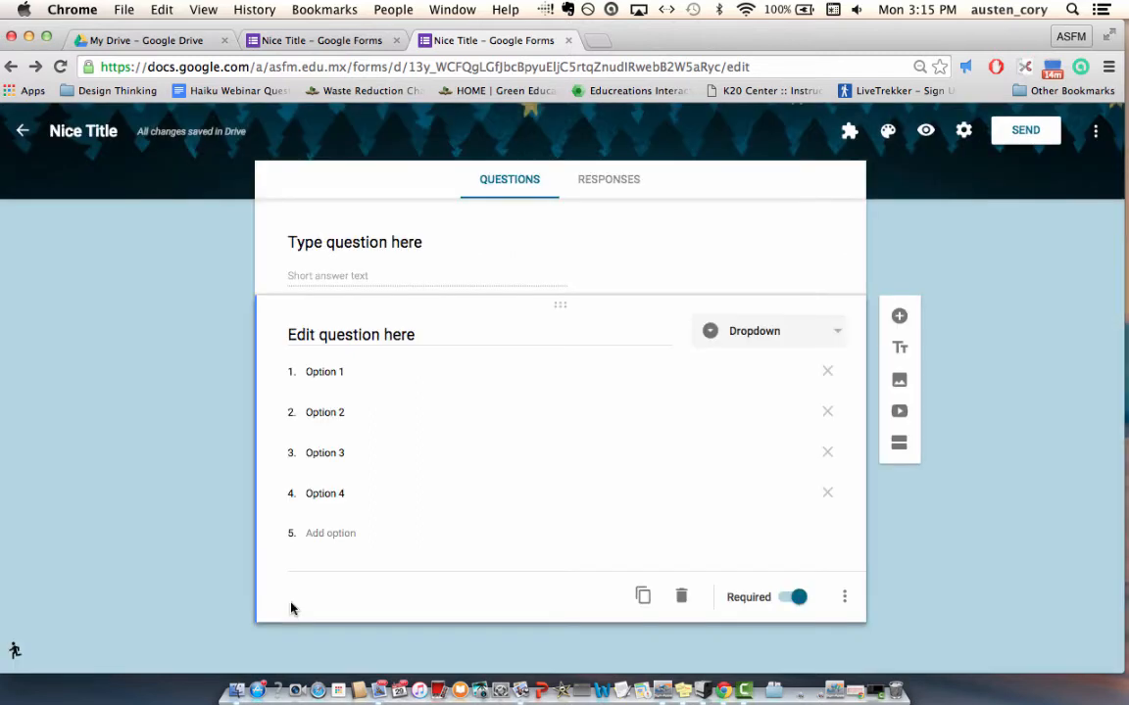
left_click(908, 412)
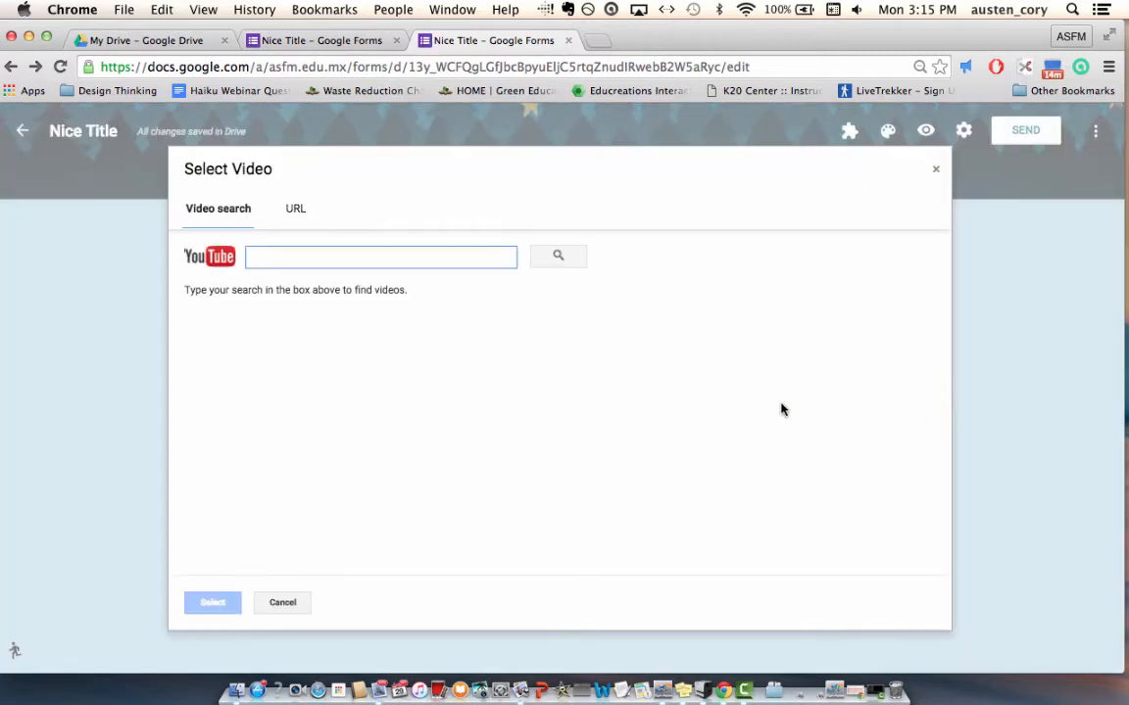
left_click(295, 213)
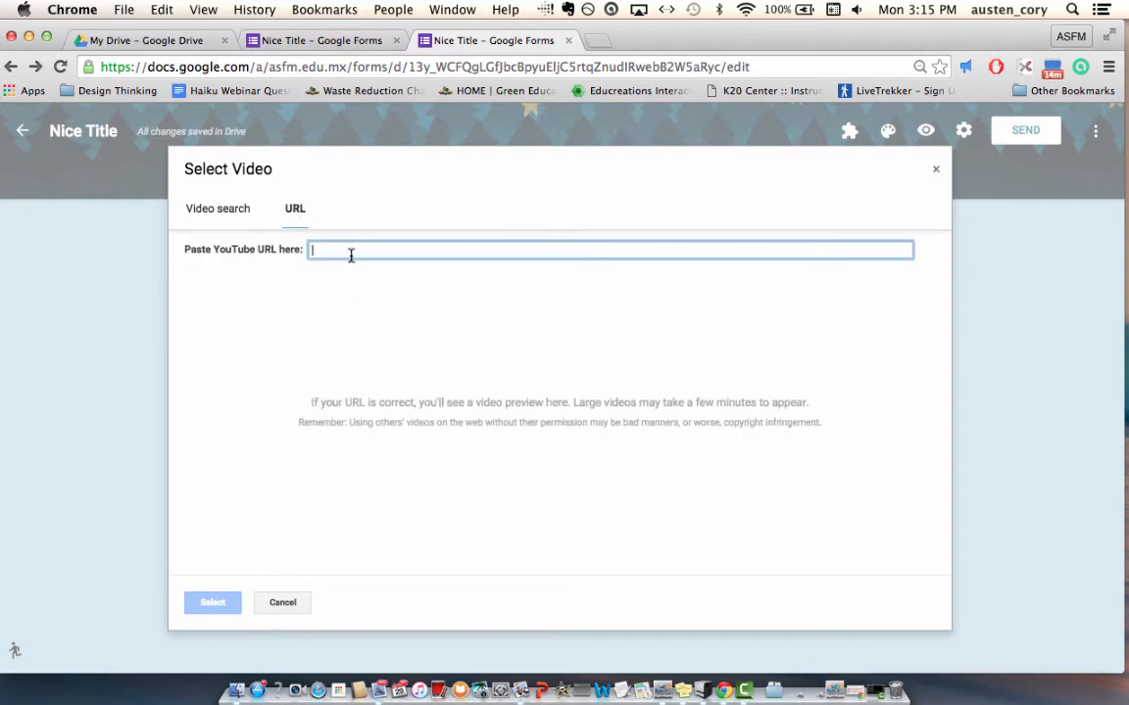
type("https://www.youtube.com/watch?v=6E9WU9TGrec")
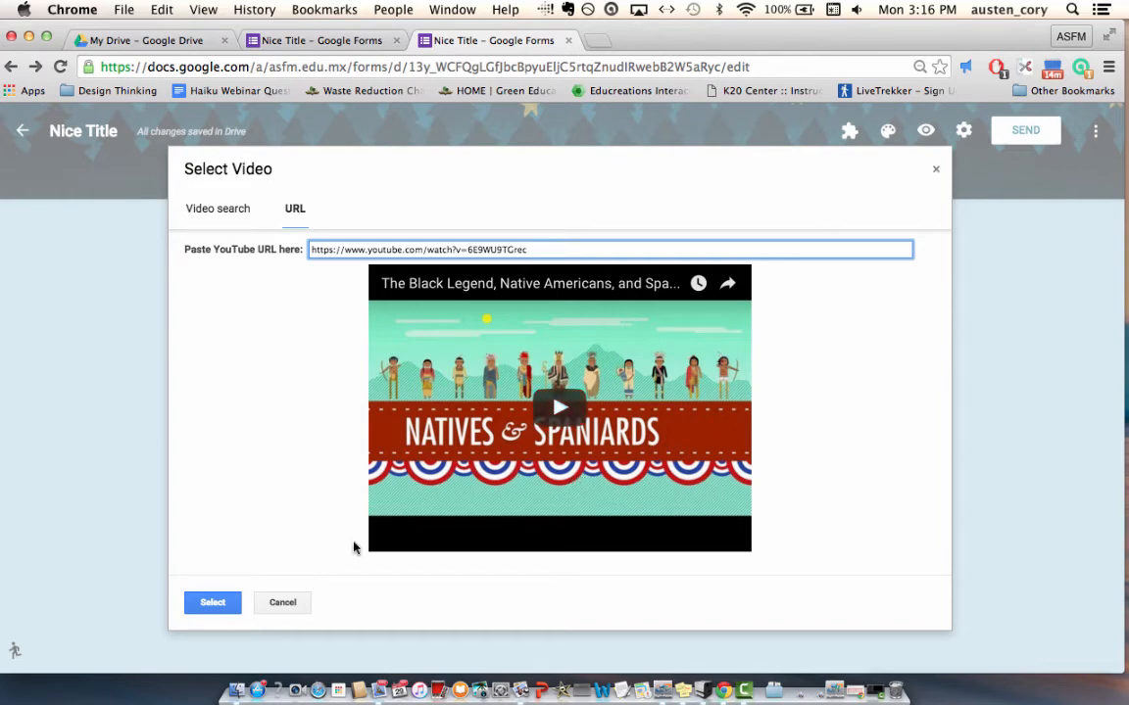
left_click(212, 604)
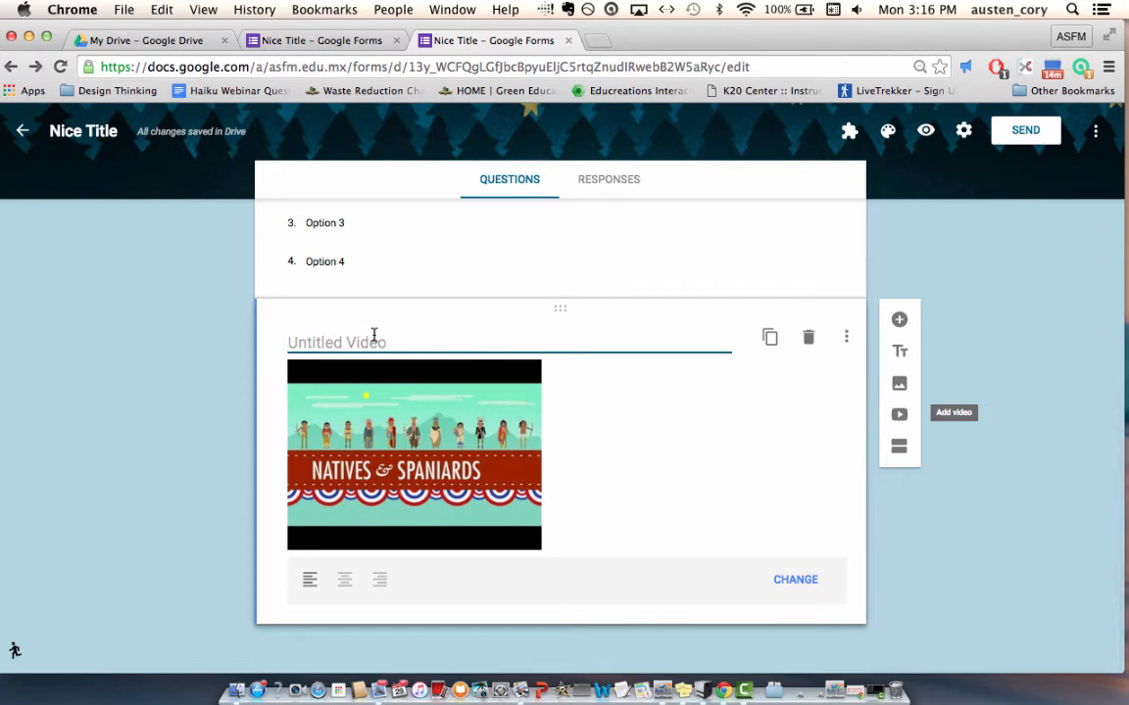
type("From Crash Course")
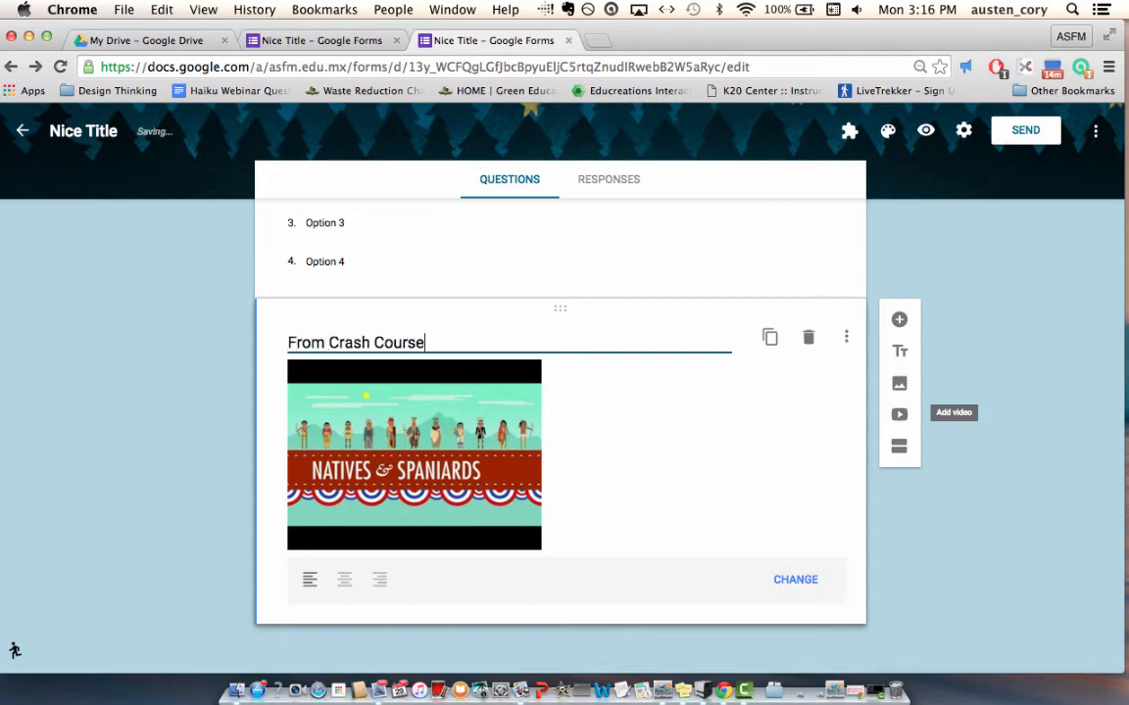
Step: Center the "From Crash Course" video and enlarge it slightly
left_click(347, 581)
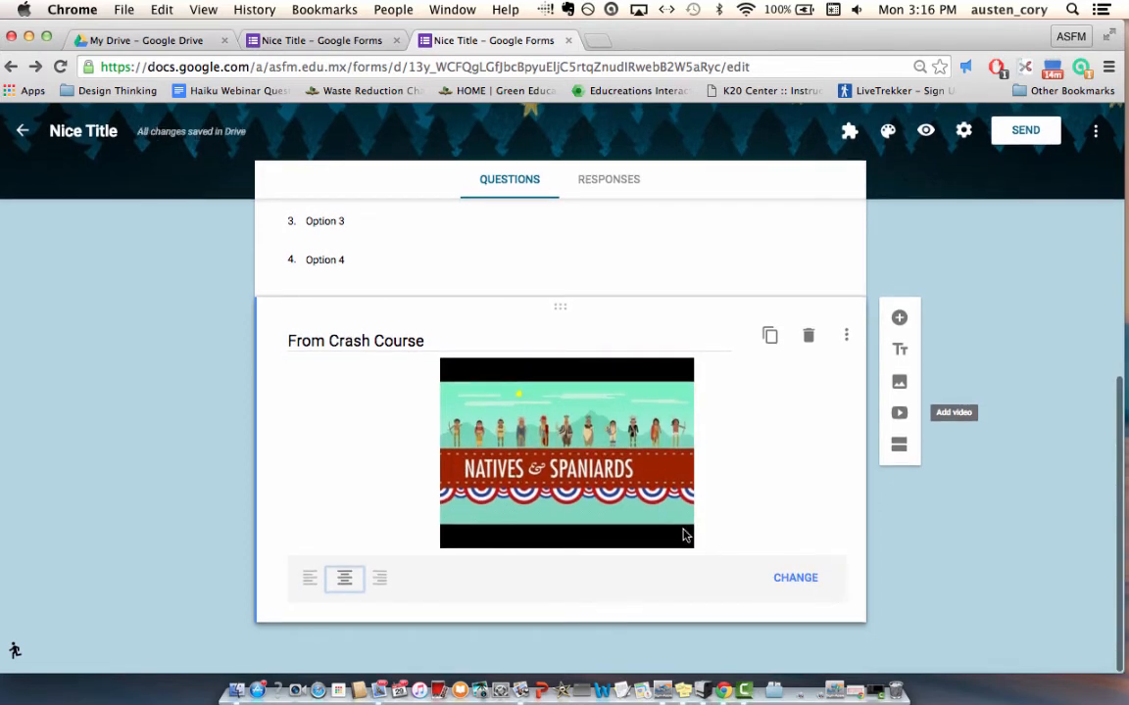
left_click(689, 540)
left_click_drag(693, 548, 733, 570)
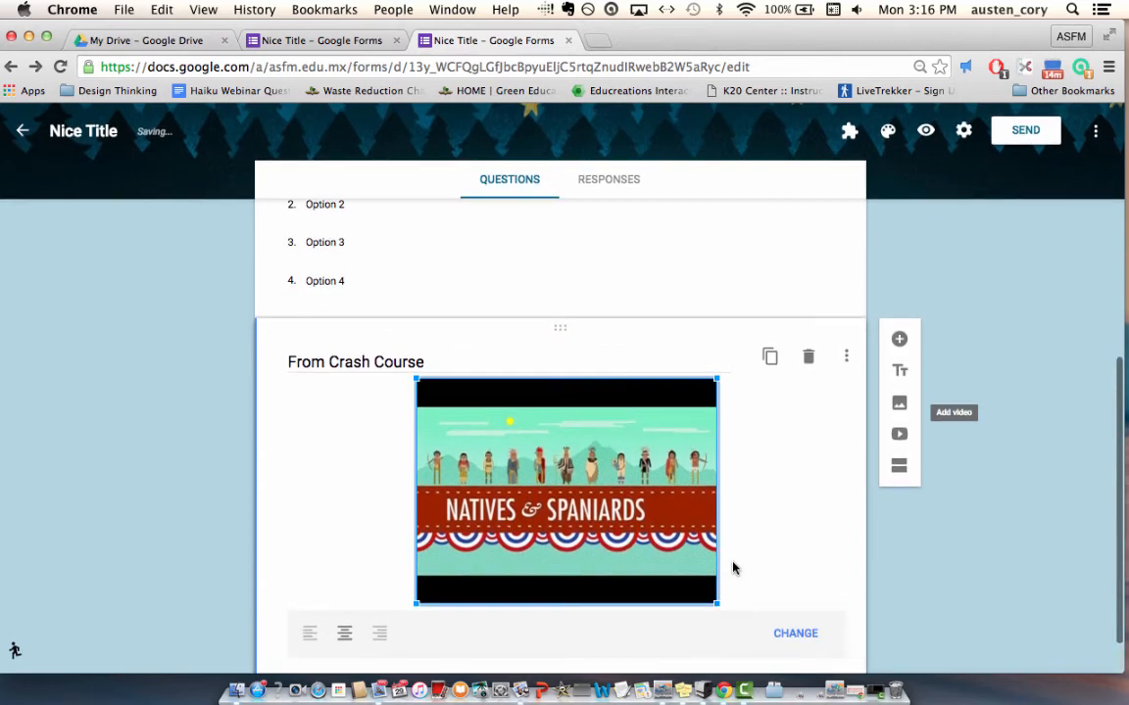
scroll(733, 568, "down", 1)
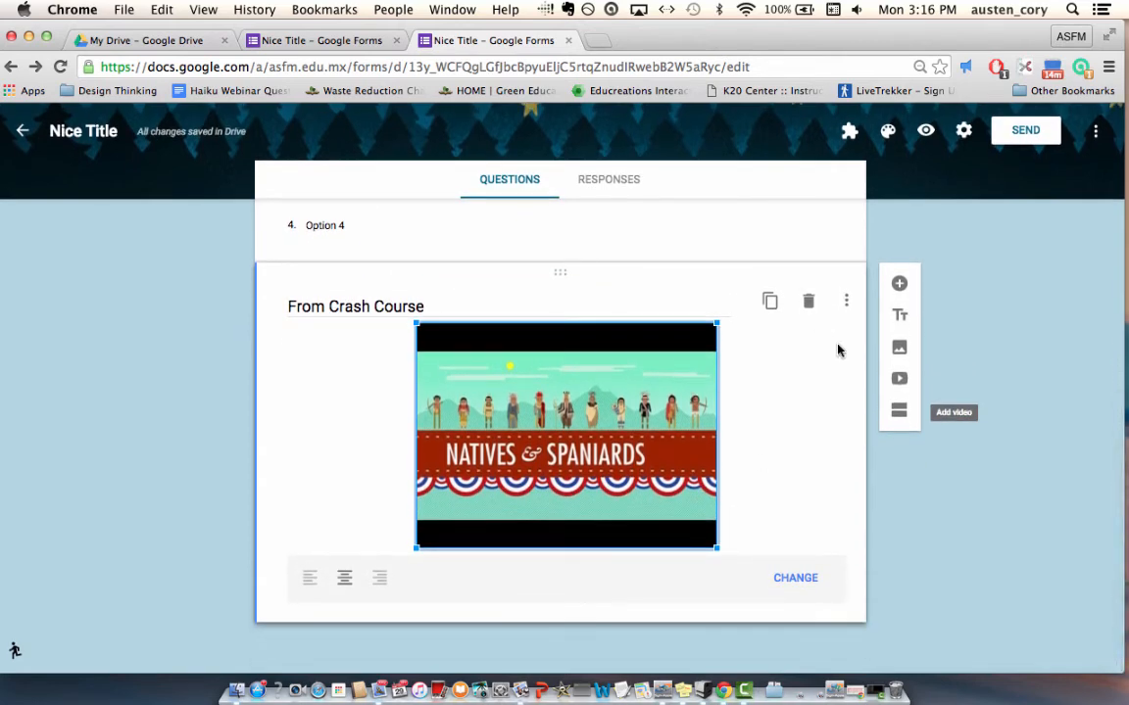
left_click(977, 585)
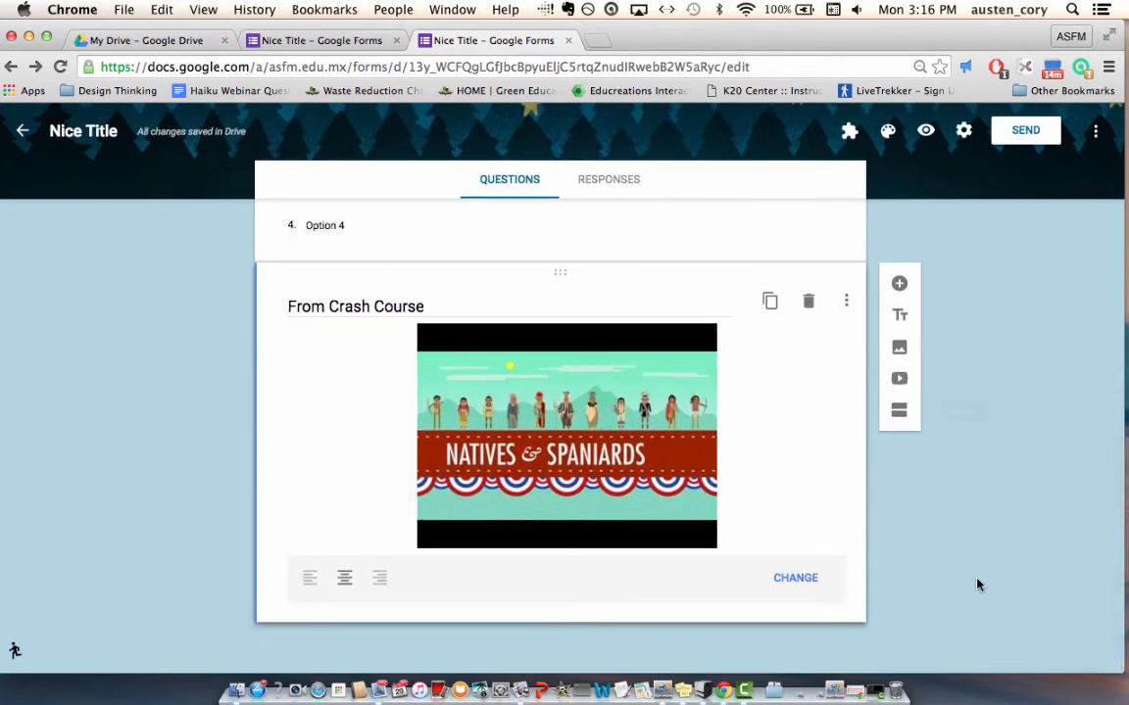
Step: Preview the live form from its title to the submit area, checking the questions and video, and return to editing
left_click(926, 134)
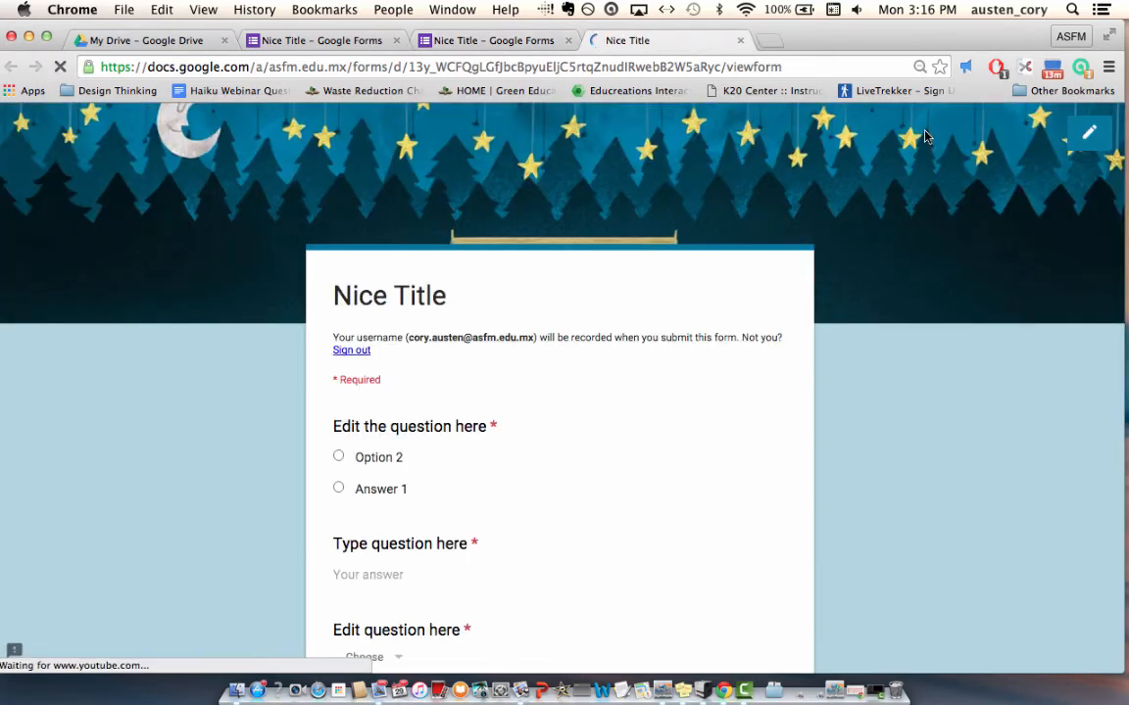
scroll(775, 333, "down", 3)
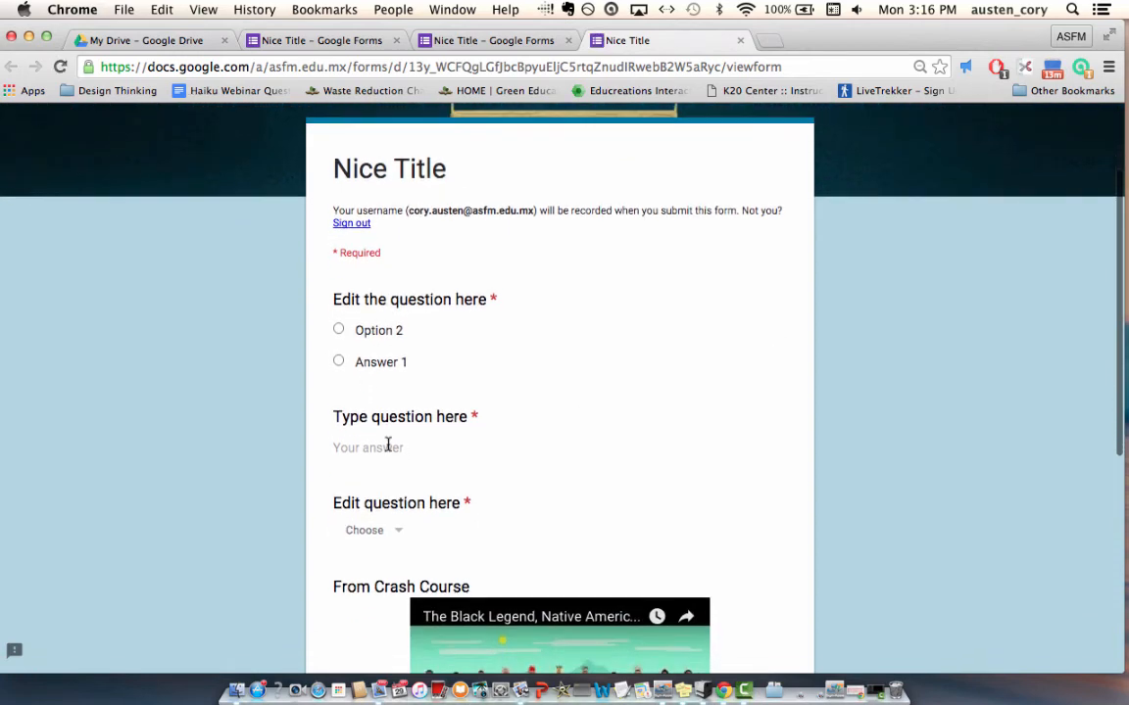
scroll(372, 443, "down", 3)
scroll(388, 444, "down", 4)
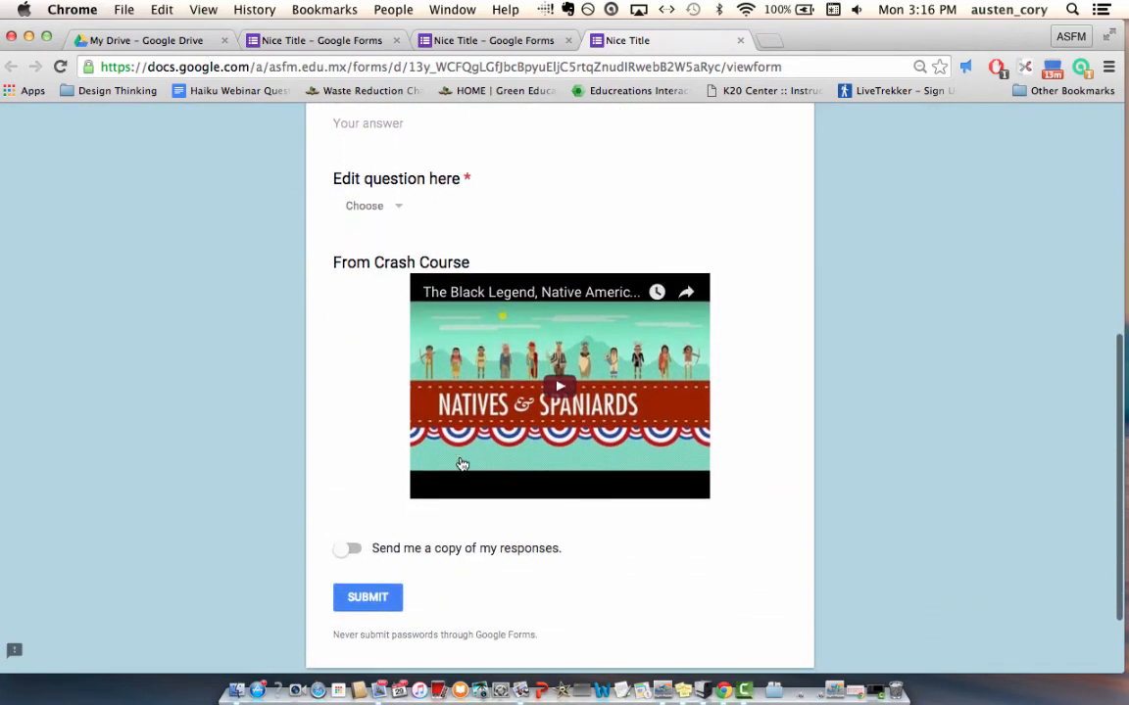
scroll(611, 530, "up", 1)
scroll(613, 529, "down", 2)
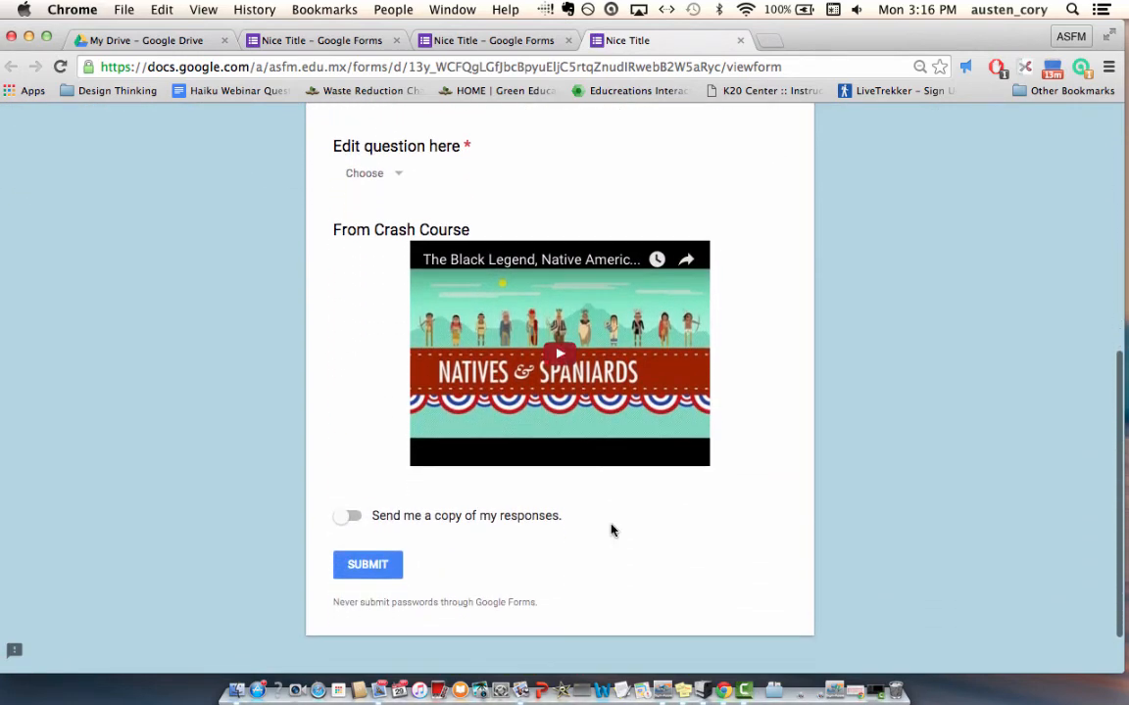
scroll(612, 529, "up", 3)
scroll(612, 529, "up", 6)
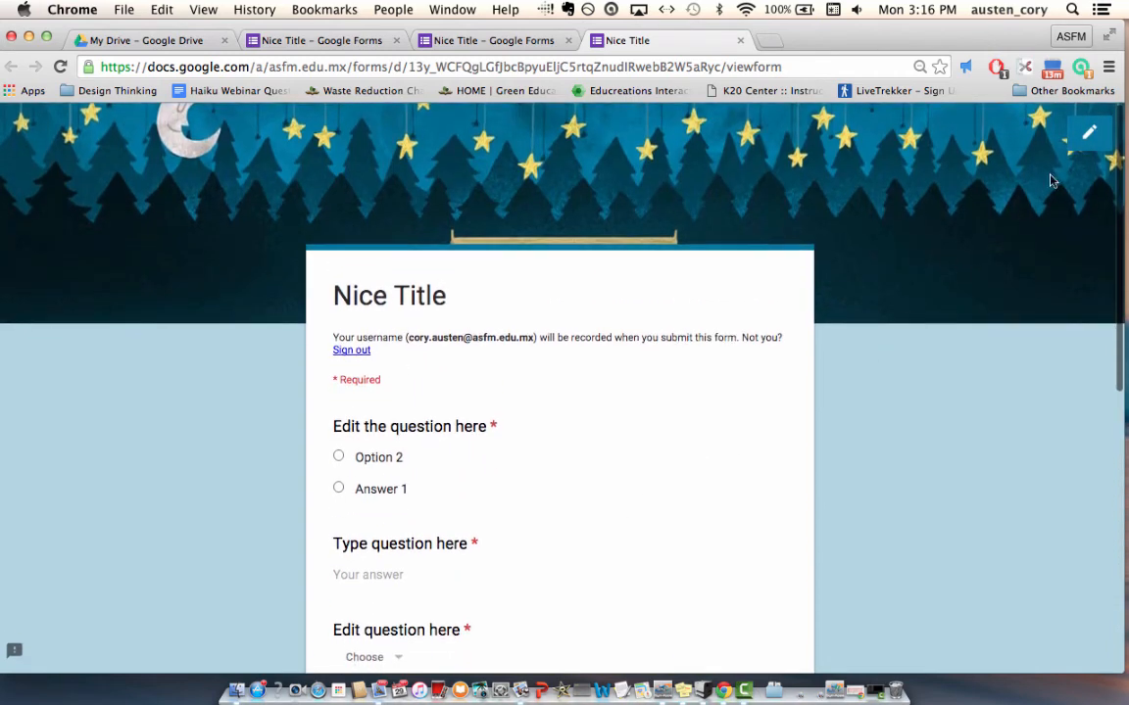
left_click(1089, 134)
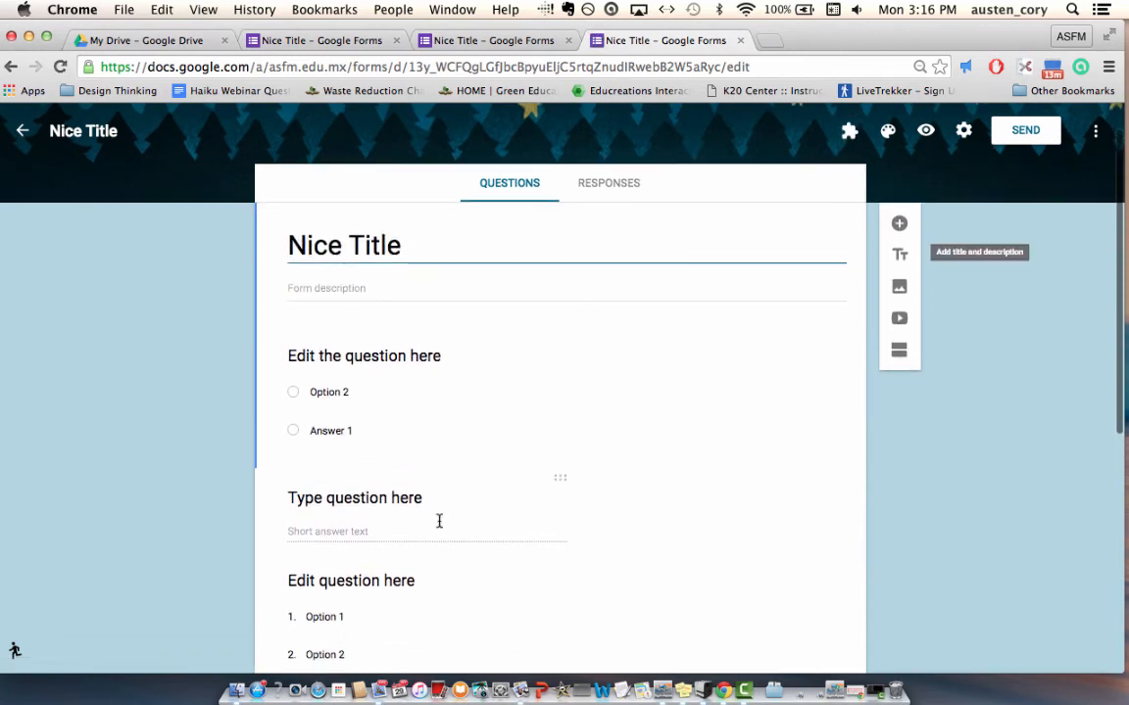
Step: Start sending the form by email and add two colleagues from the contact suggestions as recipients
left_click(1025, 133)
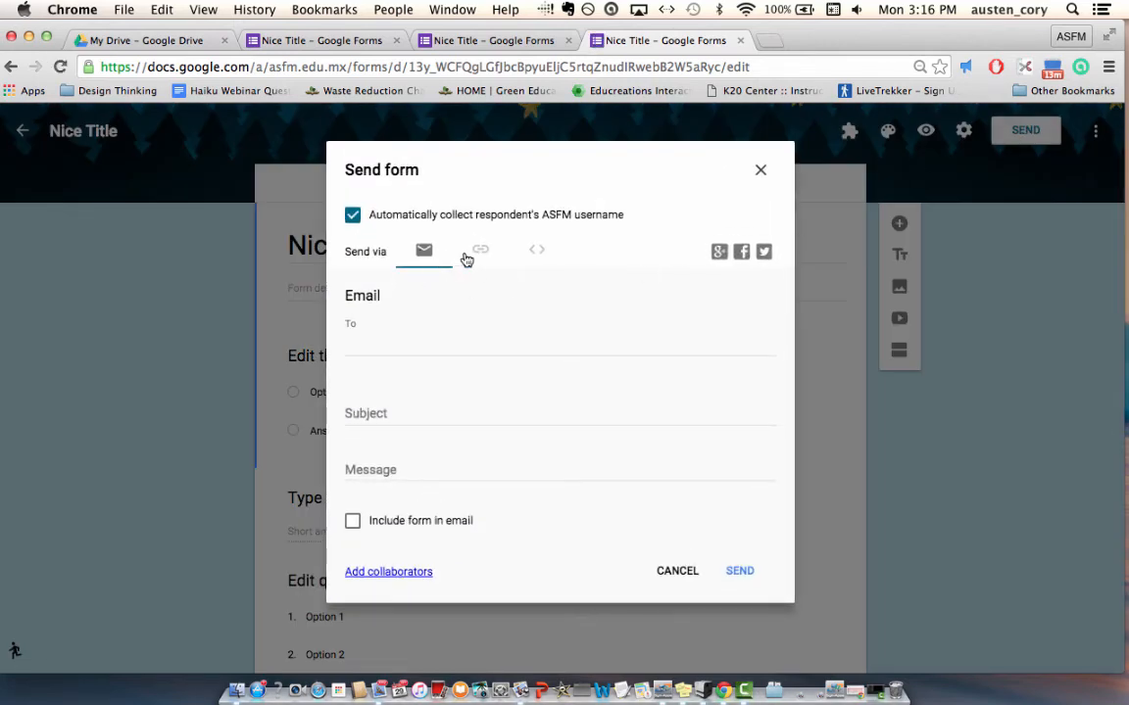
left_click(367, 346)
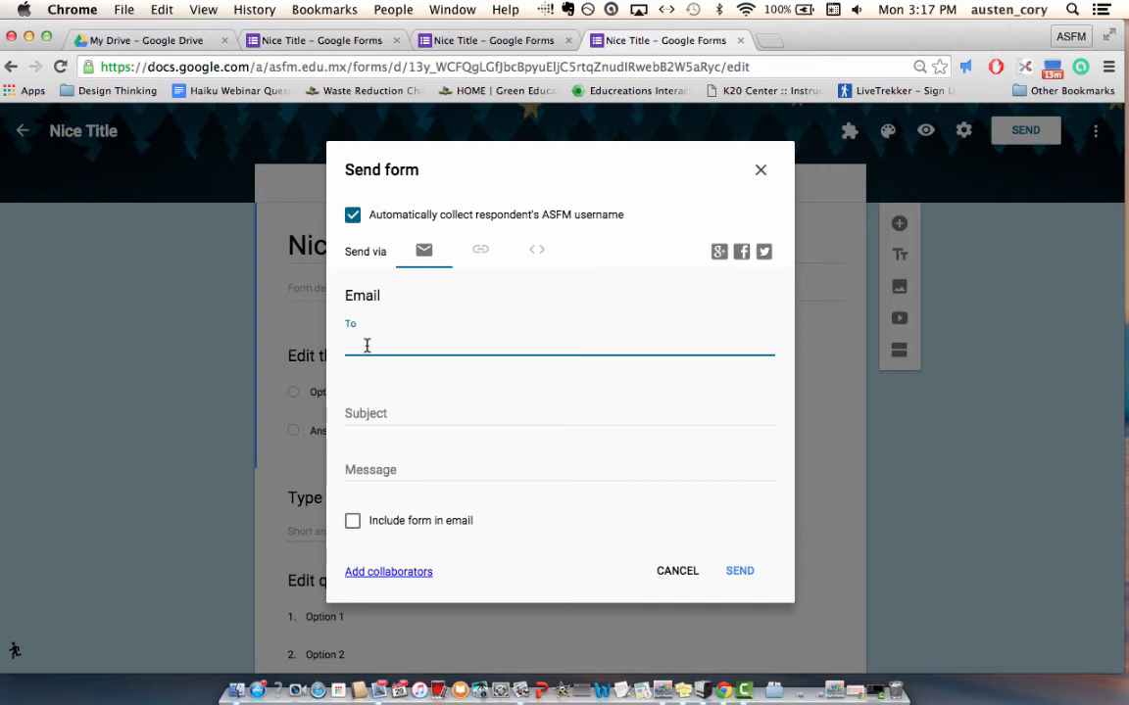
type("zen")
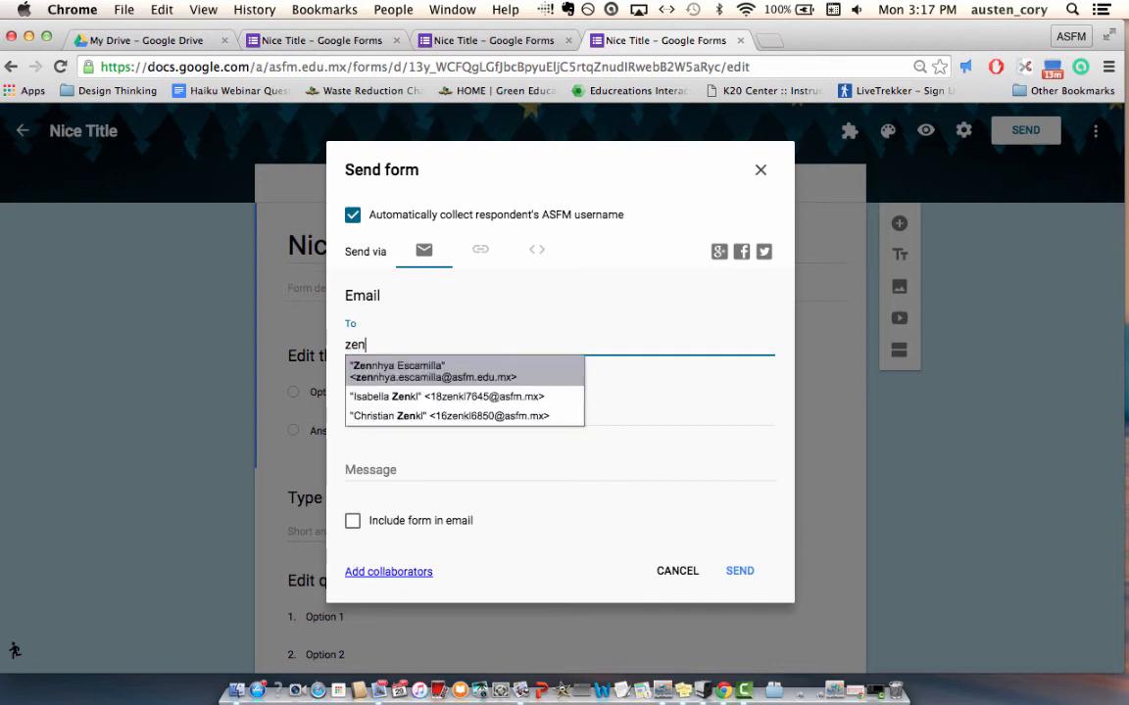
left_click(408, 374)
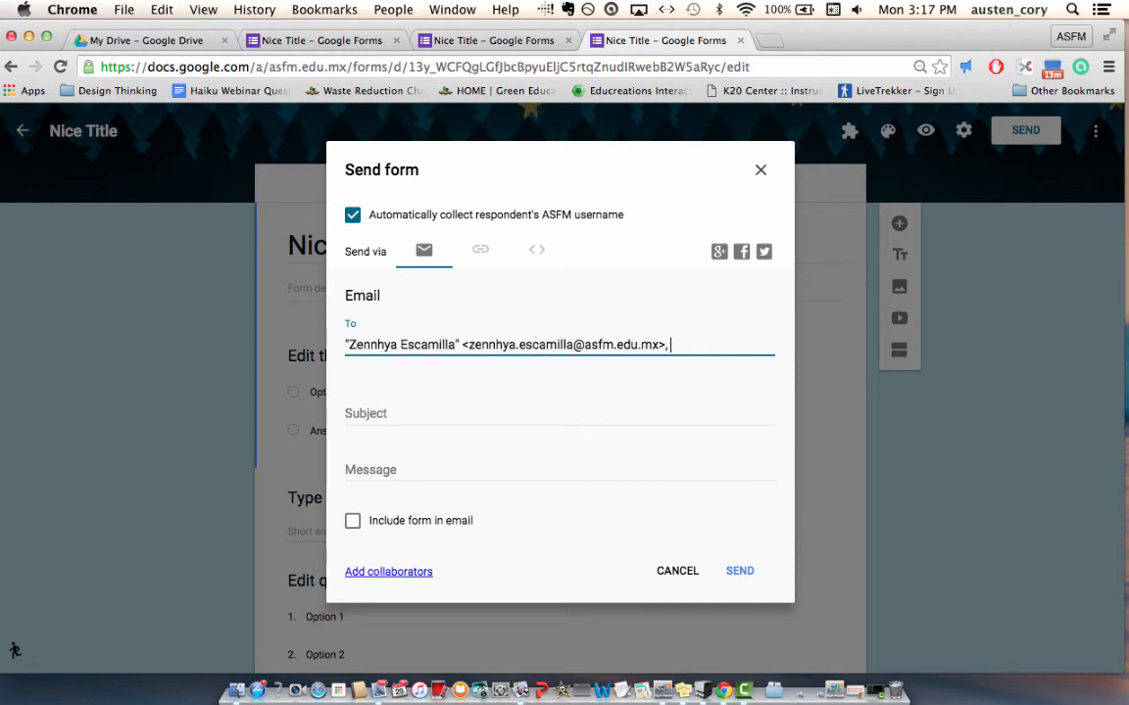
type("brey")
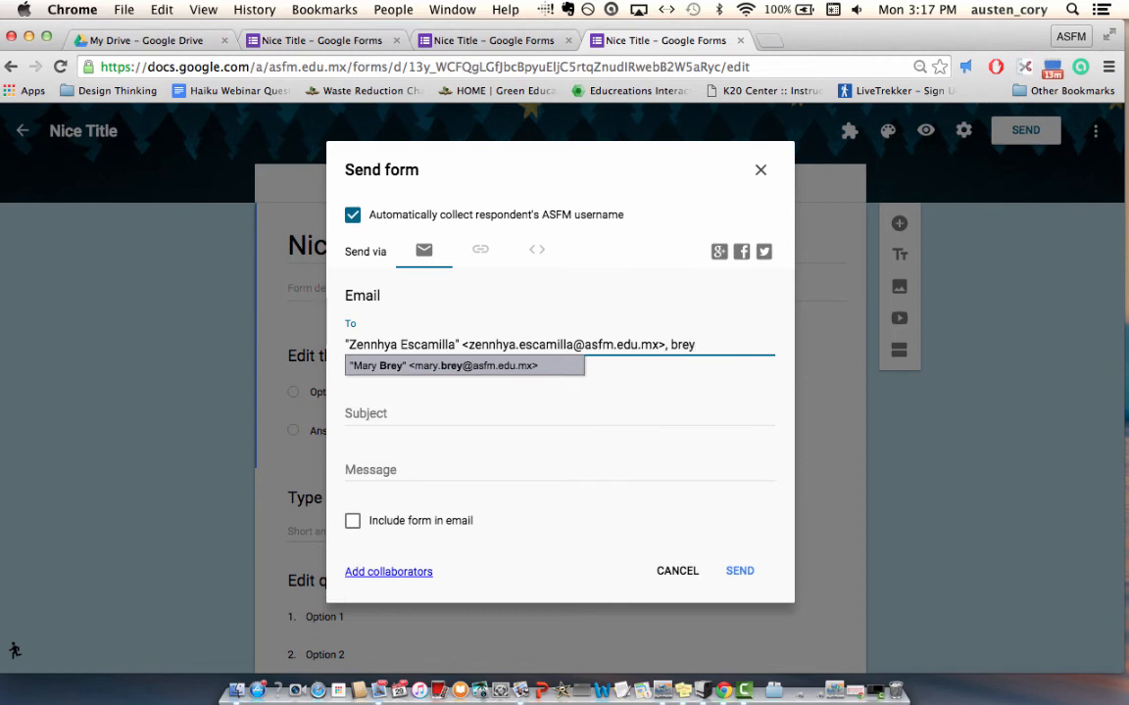
left_click(420, 365)
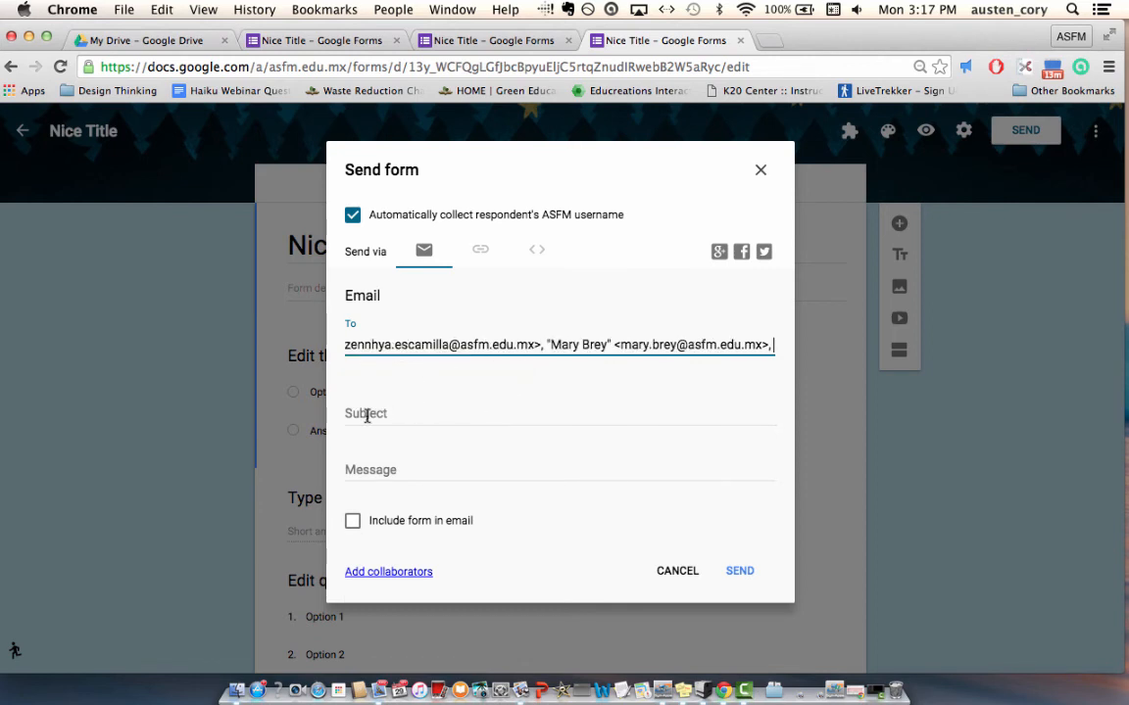
Step: Switch the inclusion of the form in the email on and back off, and send the form
left_click(353, 522)
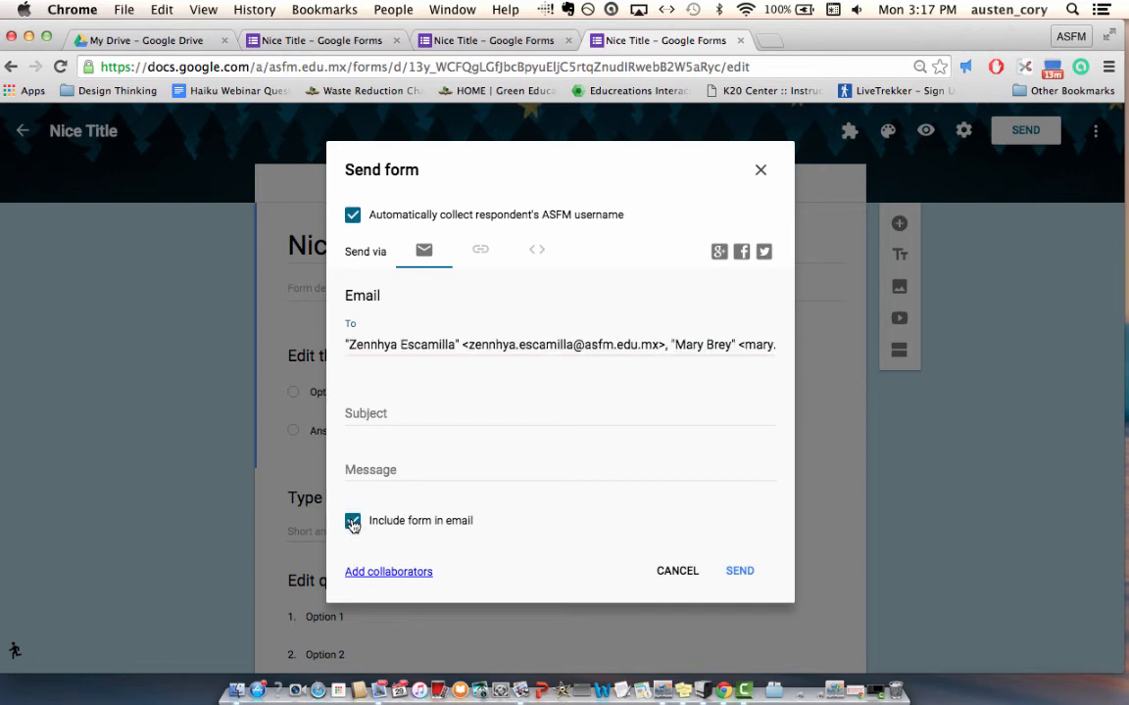
left_click(353, 522)
left_click(741, 573)
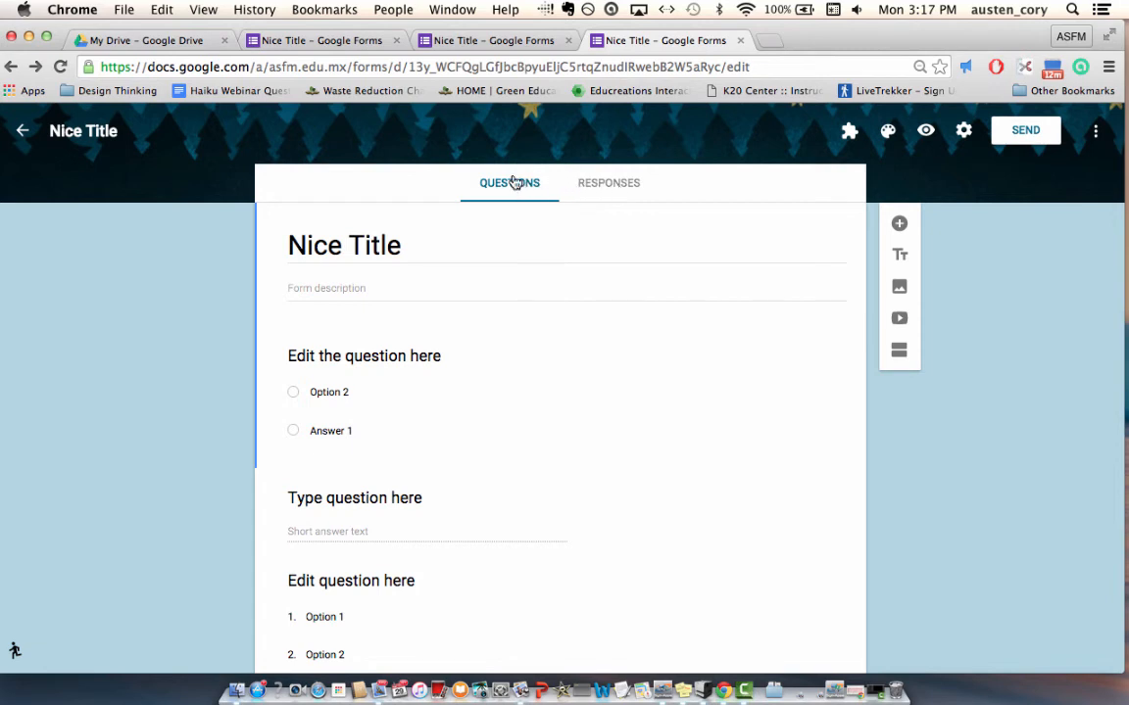
Step: Create a new spreadsheet named "Nice Title (Responses)" as the destination for the form's responses
left_click(605, 184)
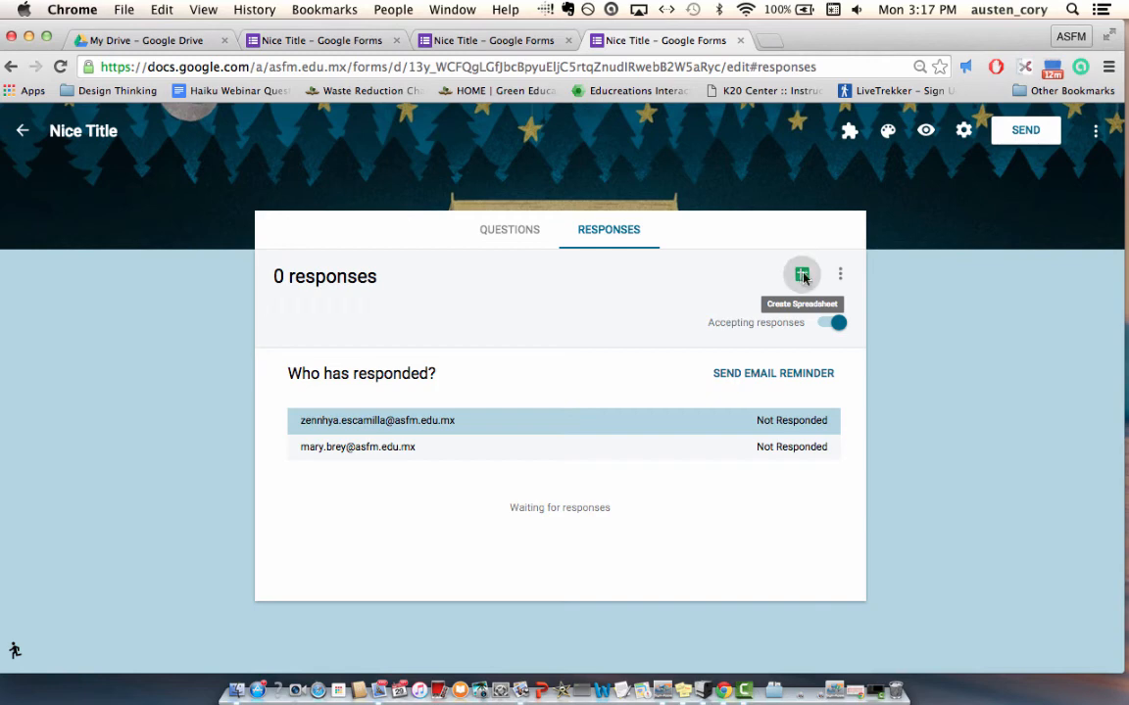
left_click(802, 277)
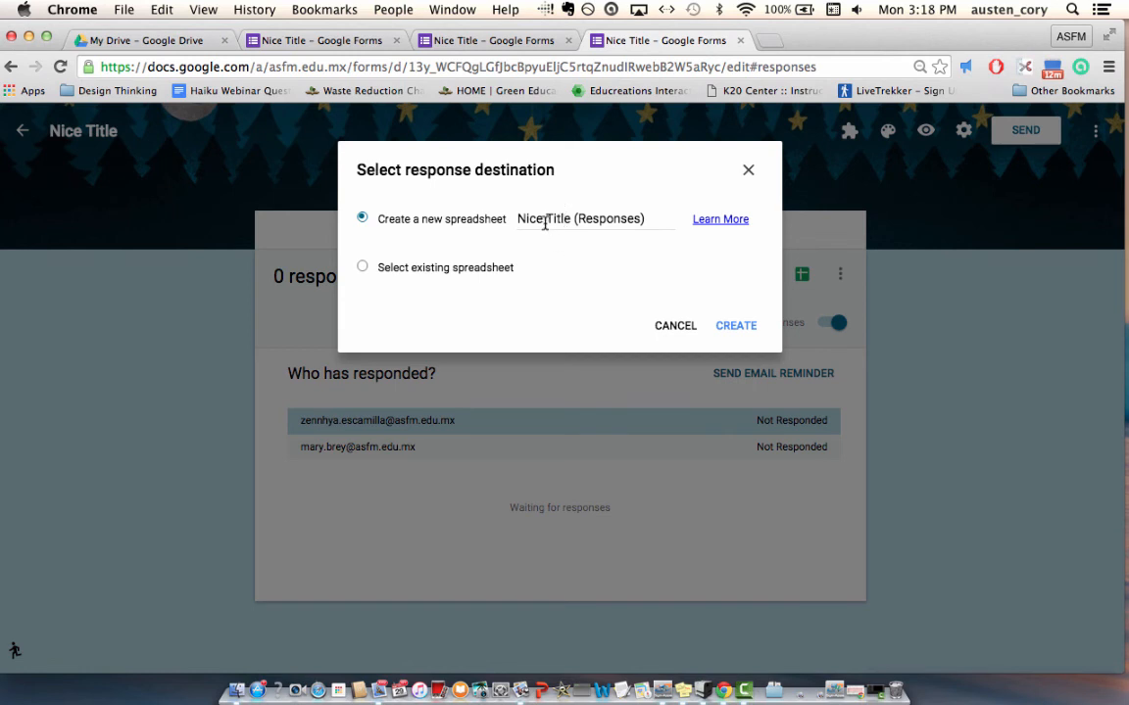
left_click(735, 328)
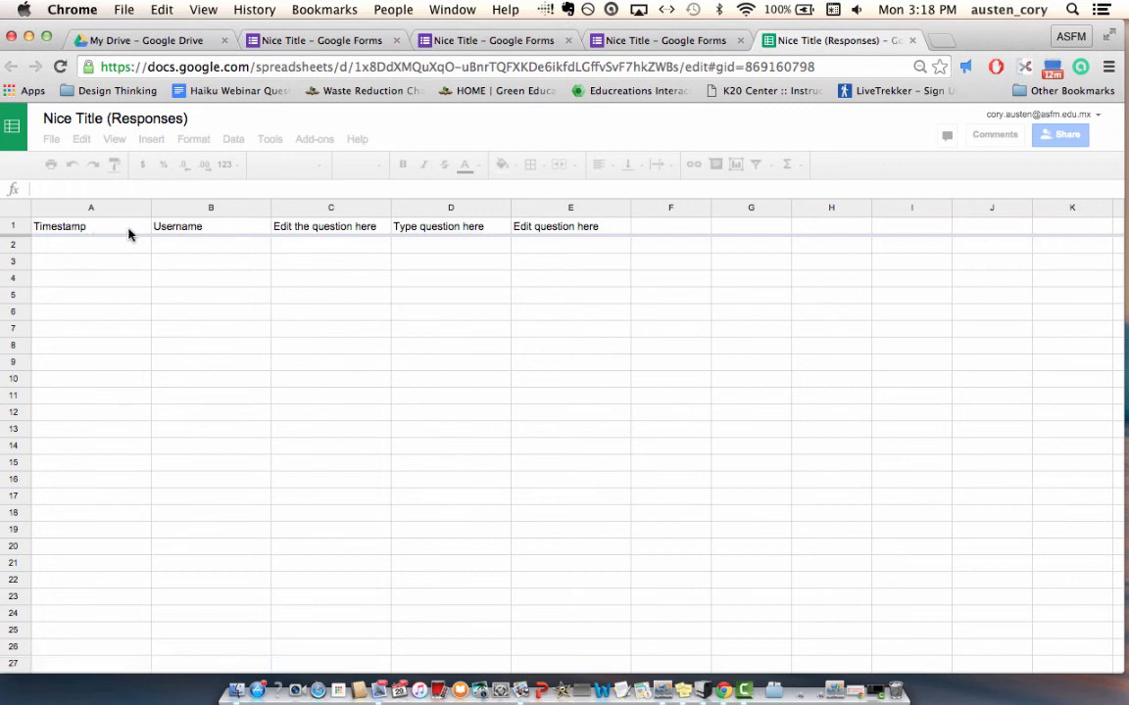
Step: Examine the response spreadsheet's Timestamp, Username and question columns by selecting the cells beneath their headers
left_click(74, 248)
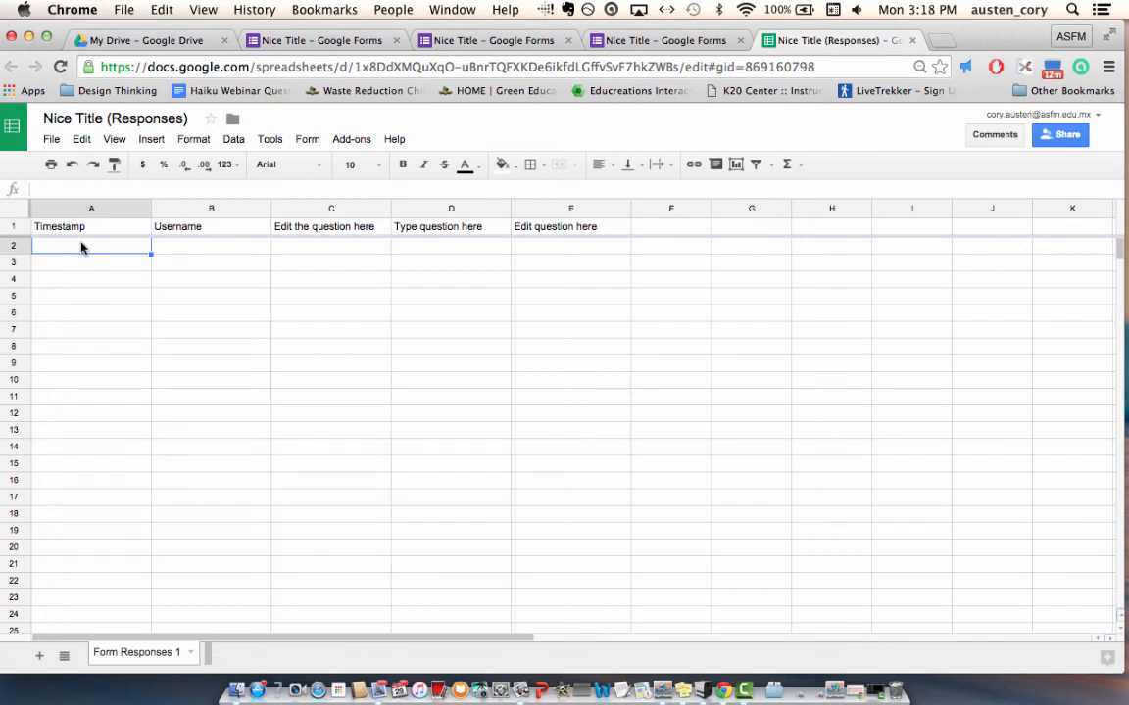
left_click(179, 252)
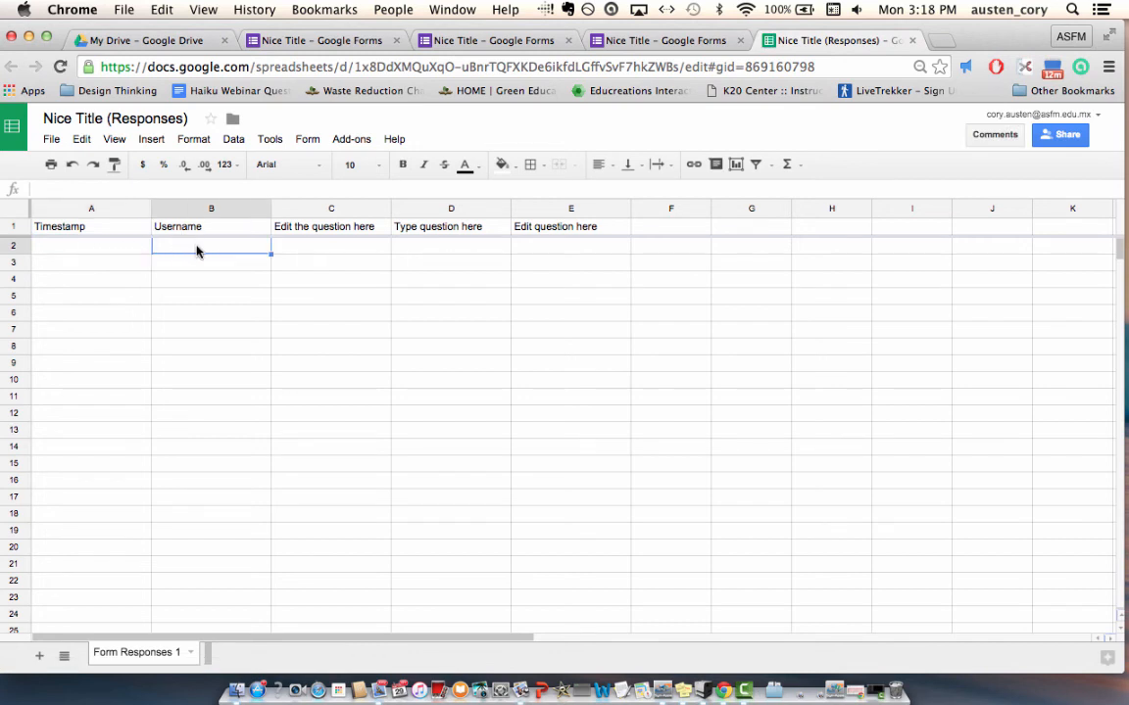
left_click(357, 253)
left_click(432, 250)
left_click(536, 253)
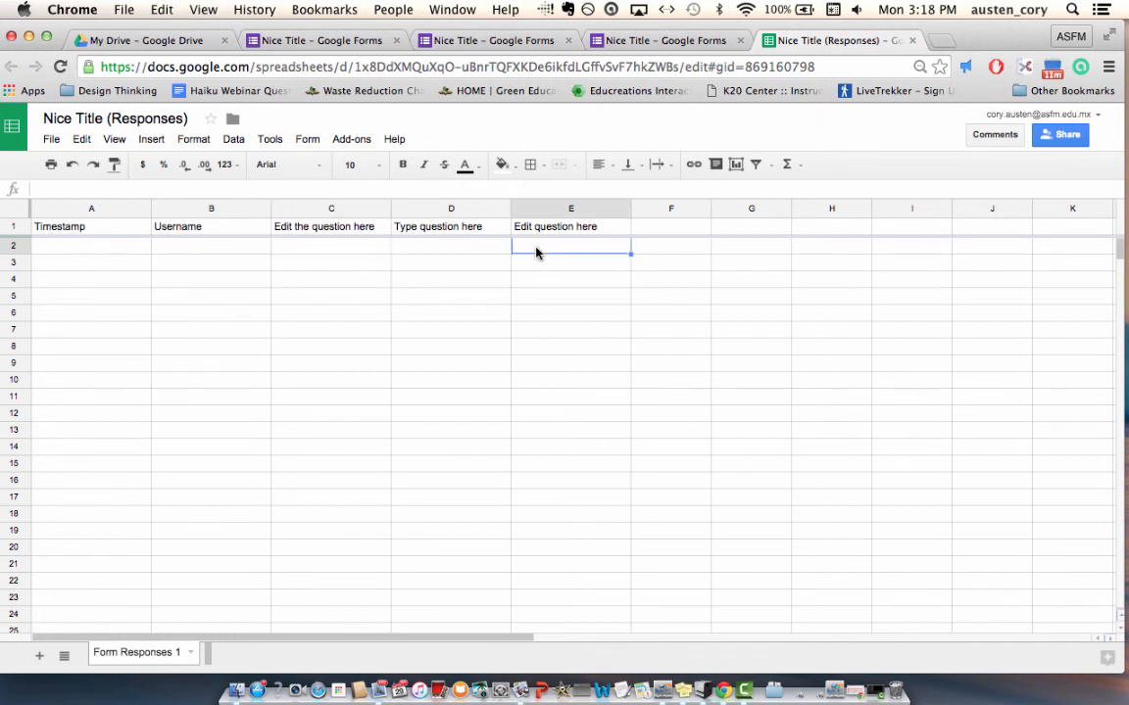
left_click(308, 250)
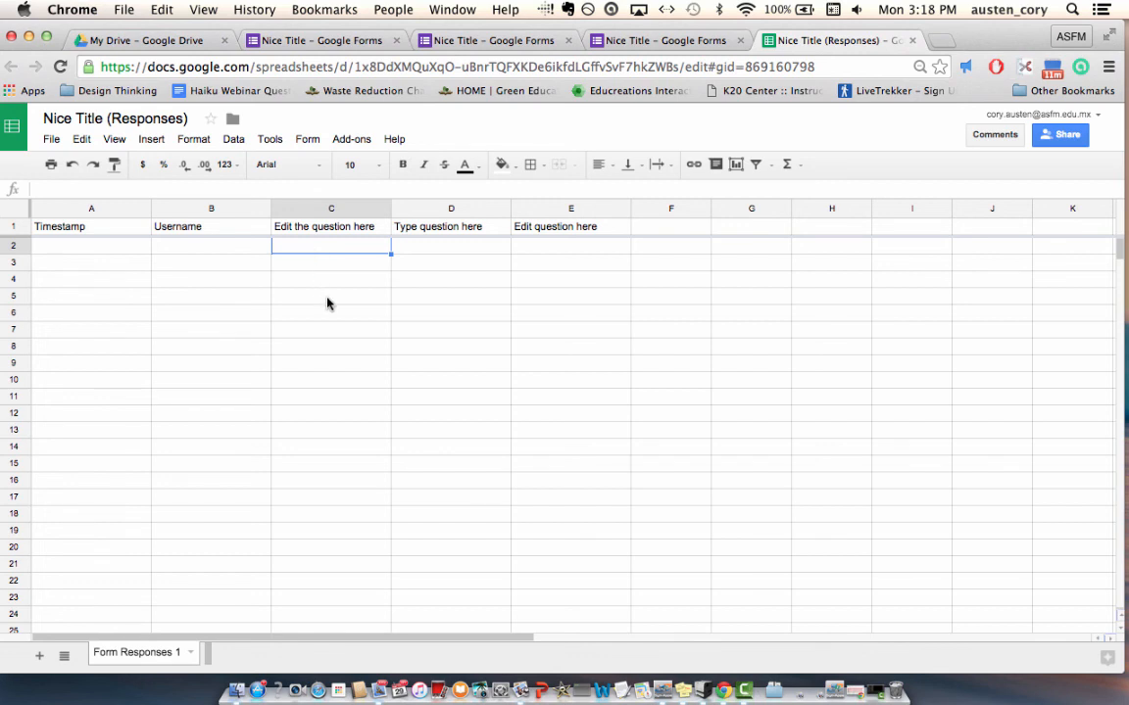
Step: View the form's summary of responses from the spreadsheet, and close the summary page
left_click(270, 142)
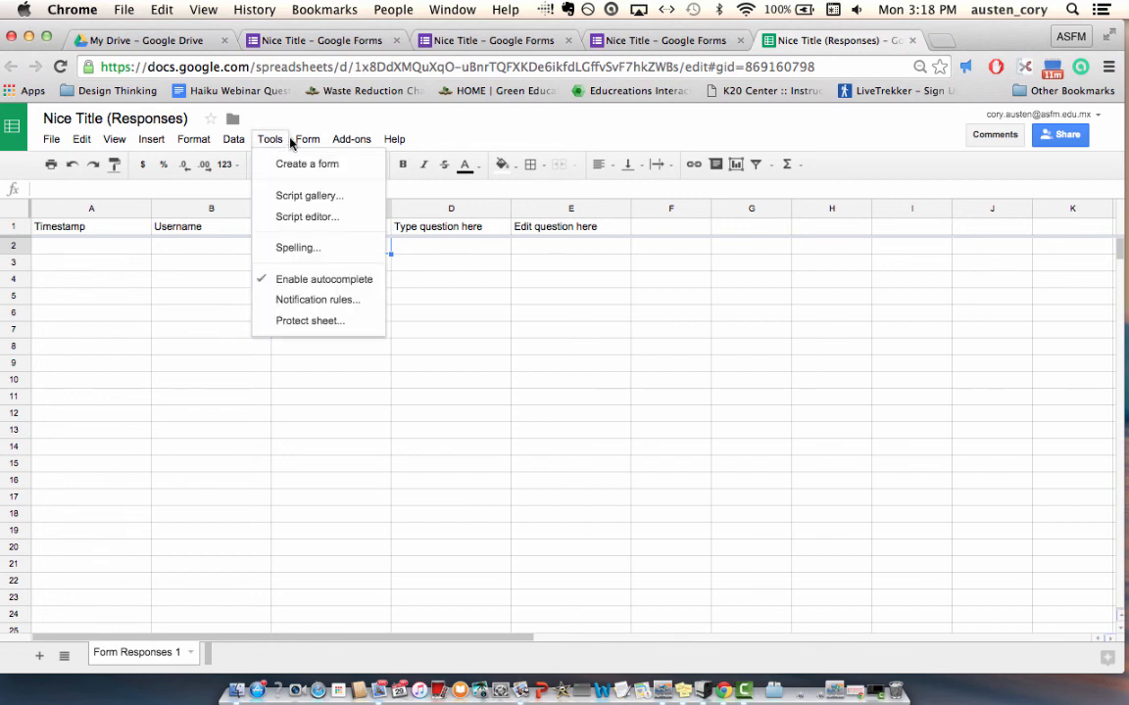
mouse_move(303, 143)
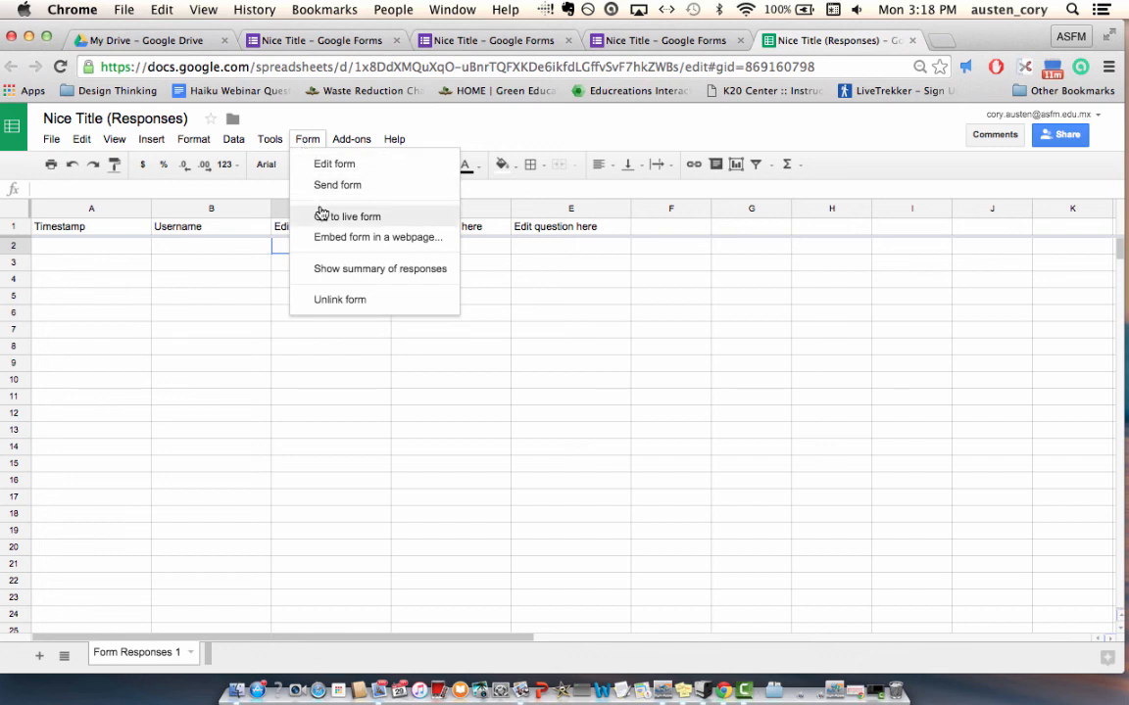
left_click(333, 270)
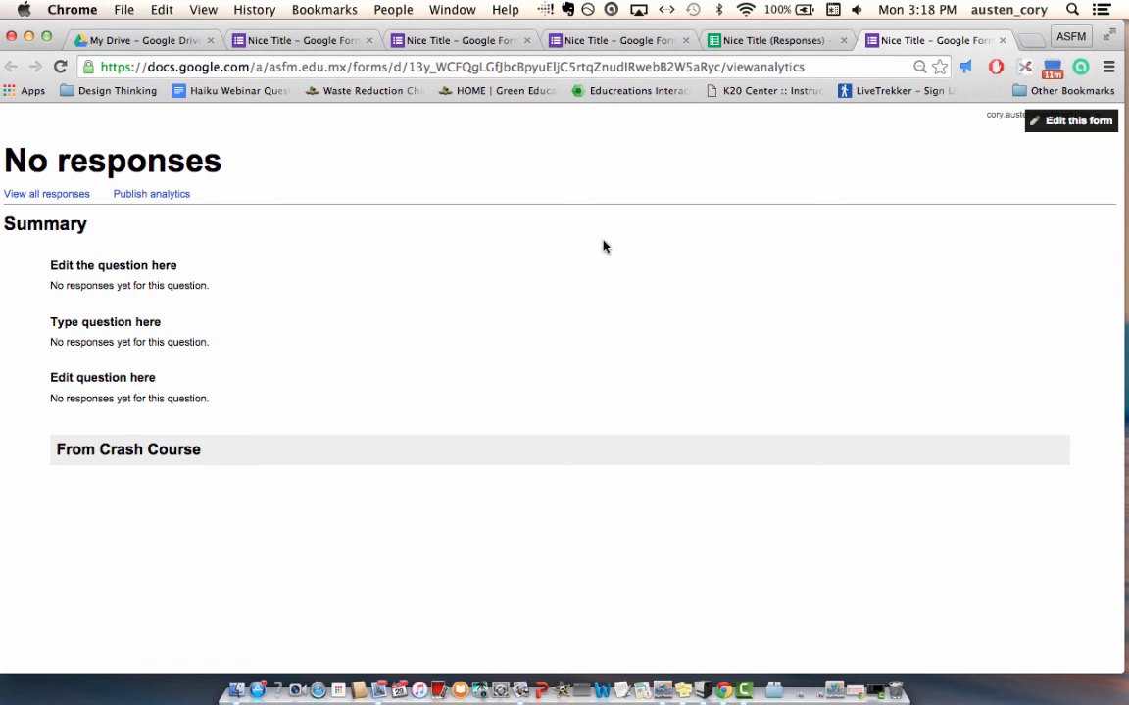
left_click(1074, 130)
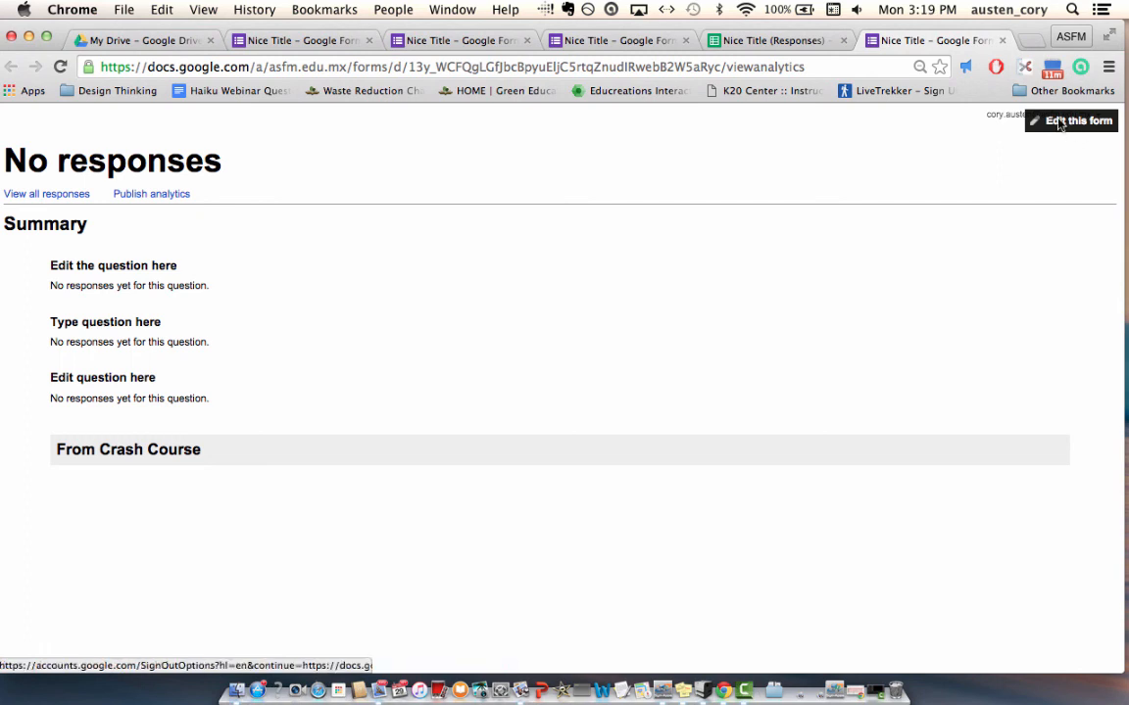
left_click(1002, 42)
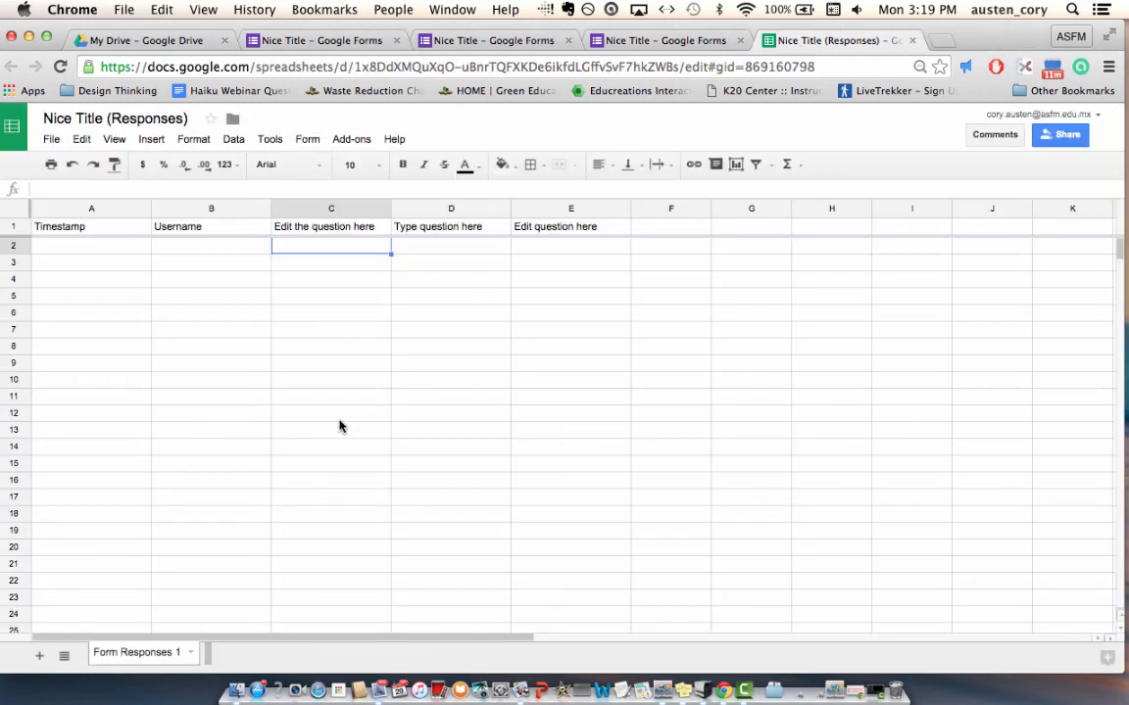
Step: Review the form's responses page alongside the response spreadsheet, and look over the questions in the form editor
left_click(649, 43)
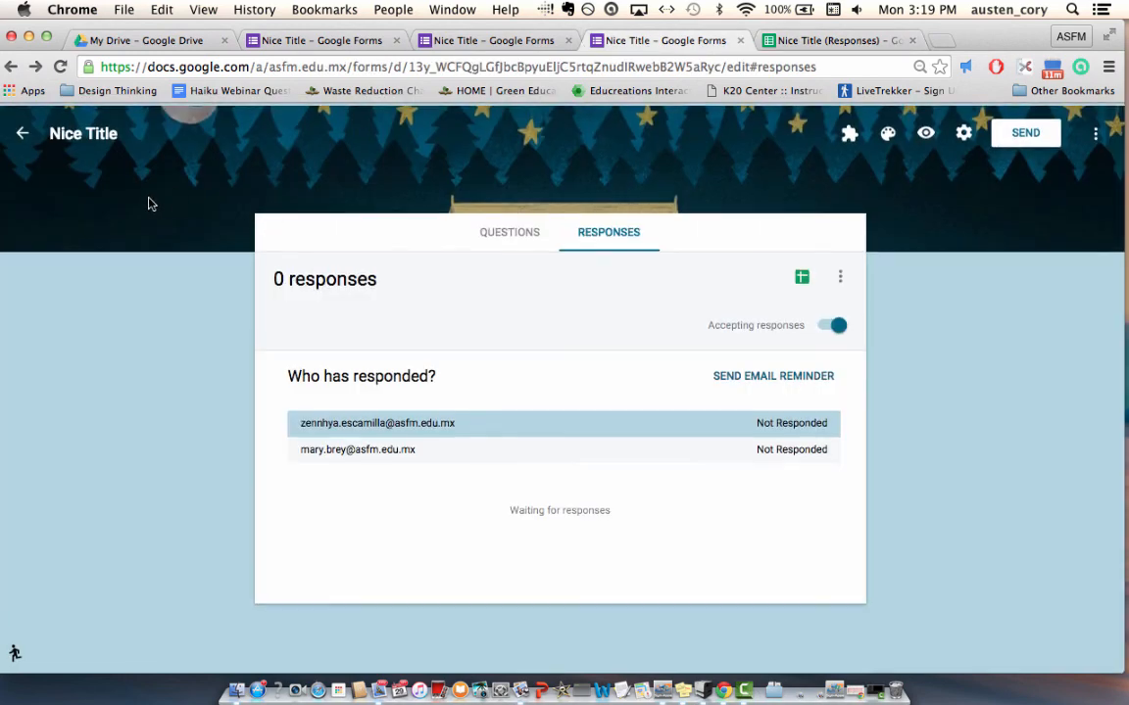
left_click(833, 43)
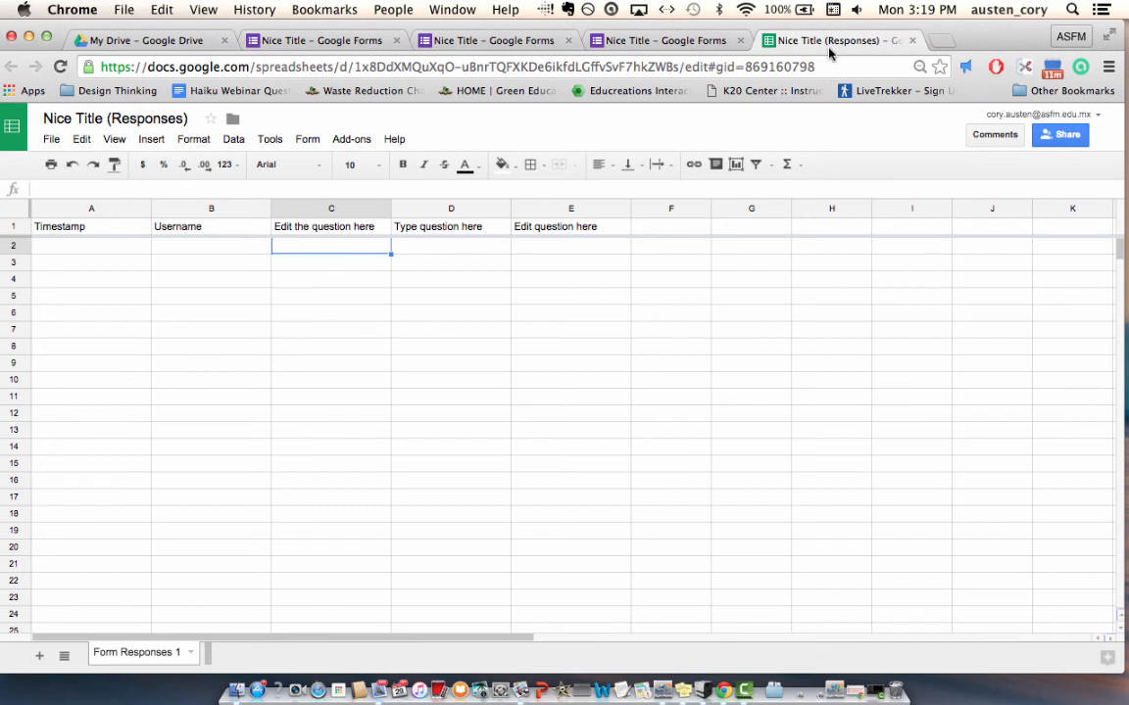
left_click(323, 42)
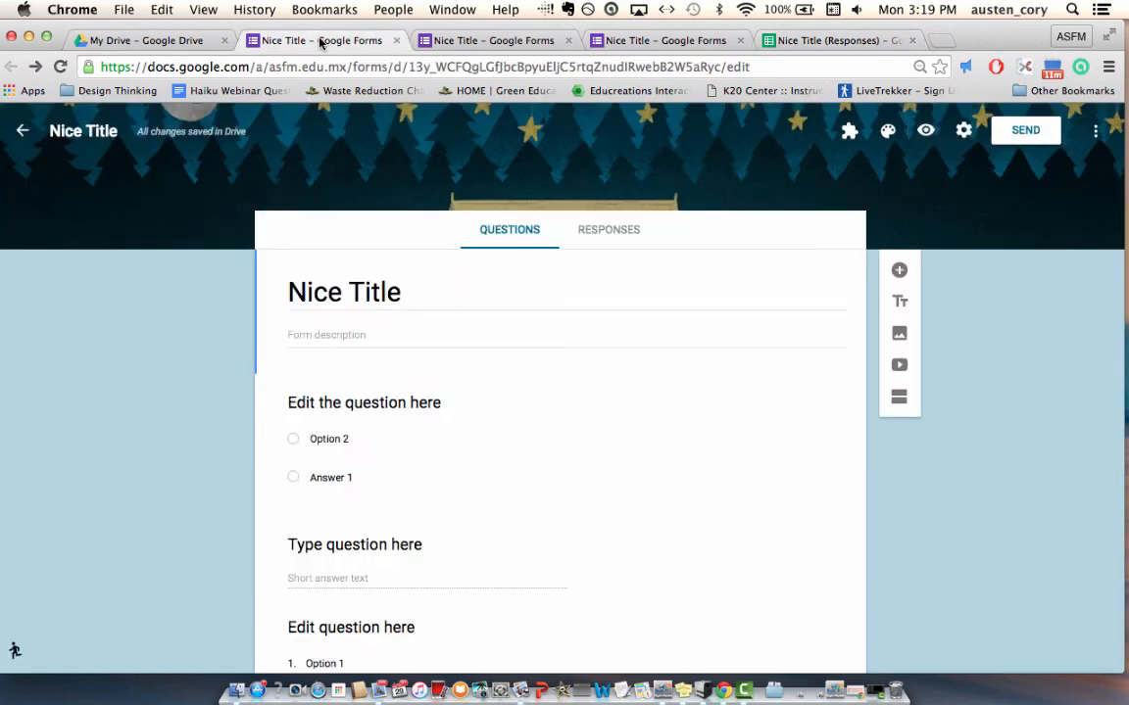
scroll(955, 519, "down", 2)
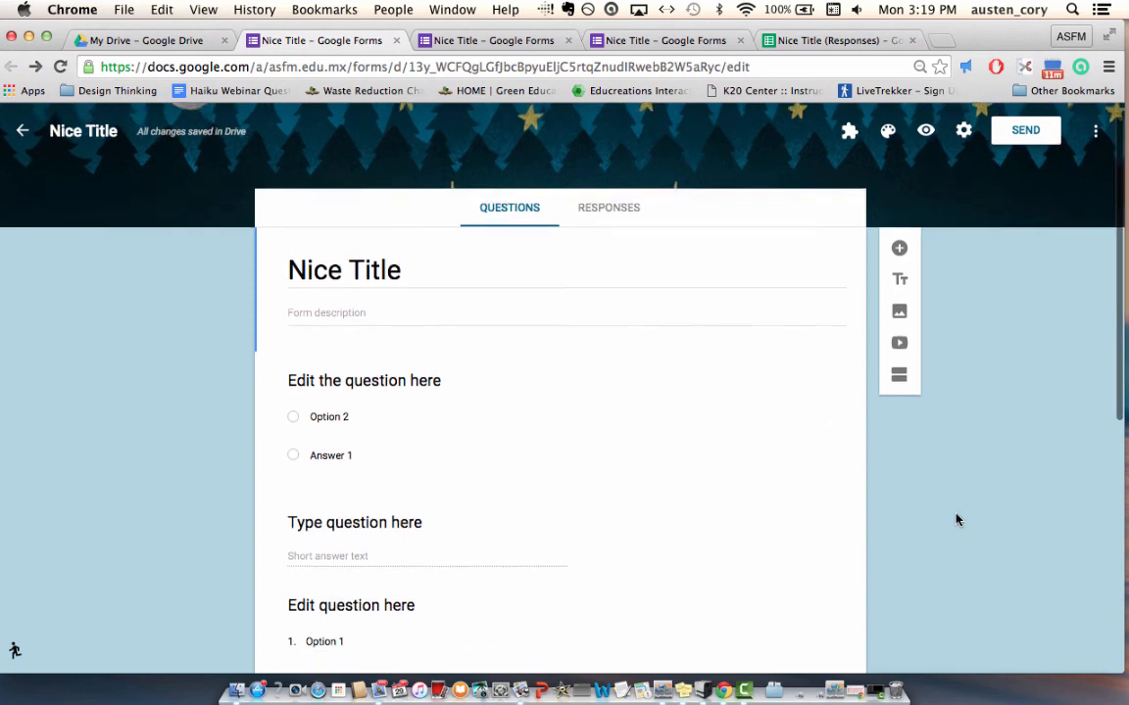
scroll(957, 520, "down", 1)
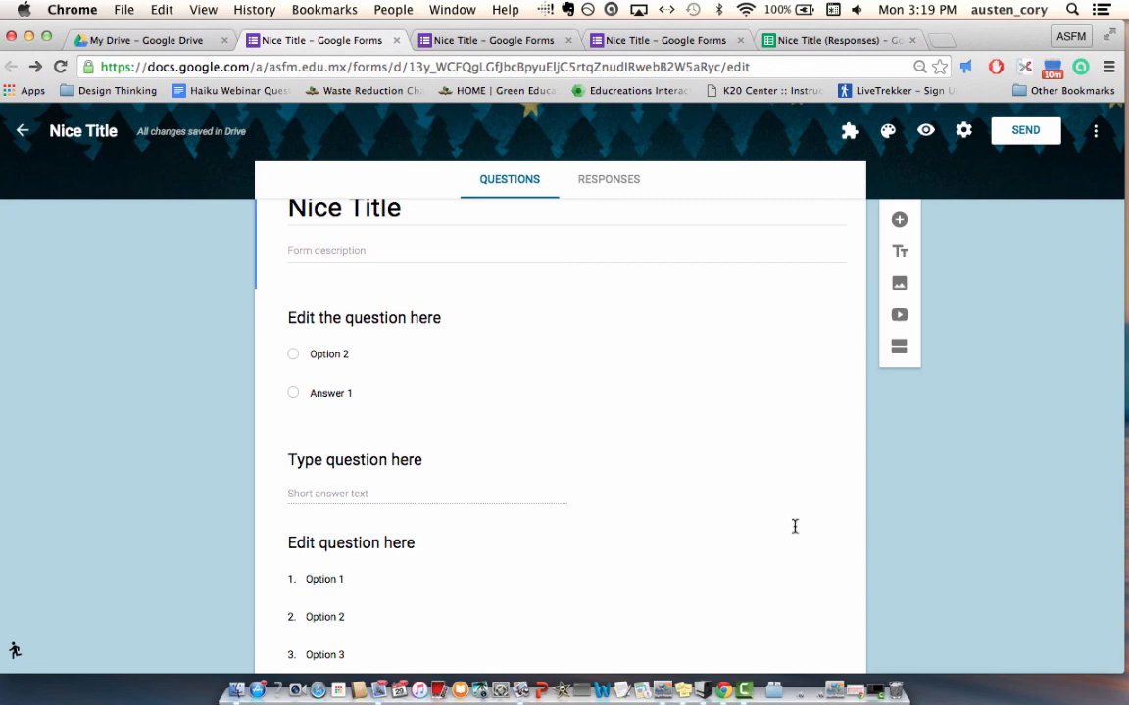
left_click(746, 690)
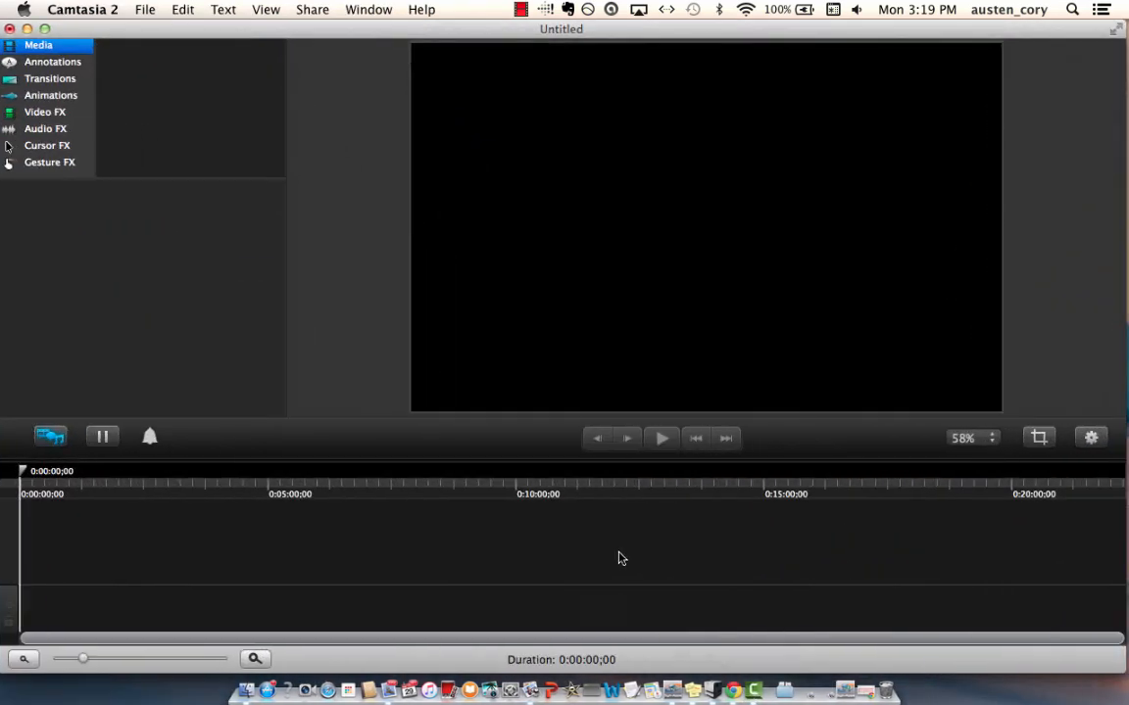